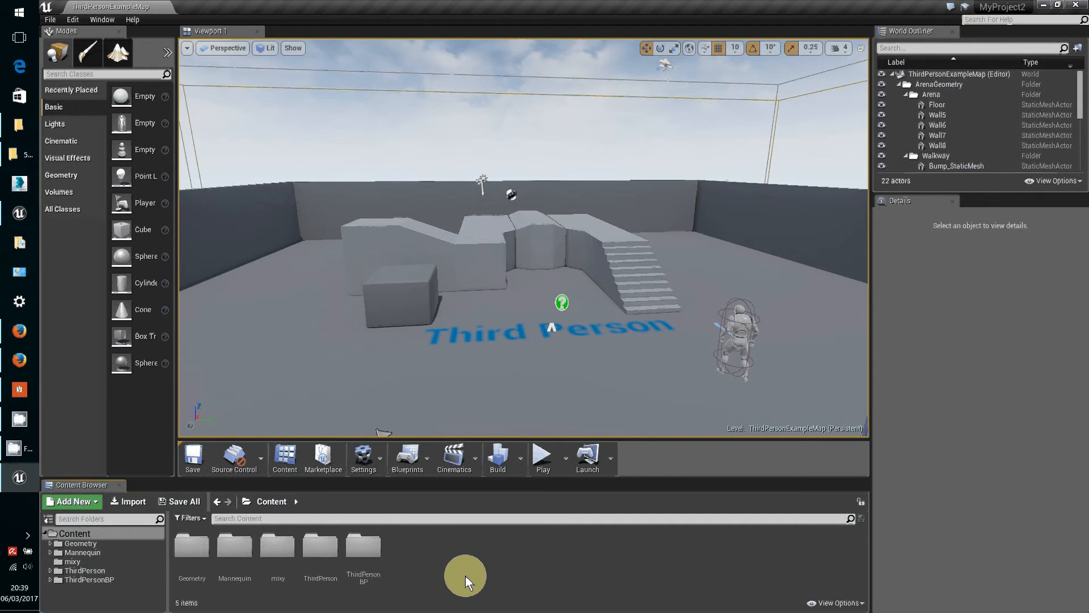
- Start importing prod3DbasicMixamo.fbx from the 5DM034 folder into the project's mixy content folder
double_click(274, 549)
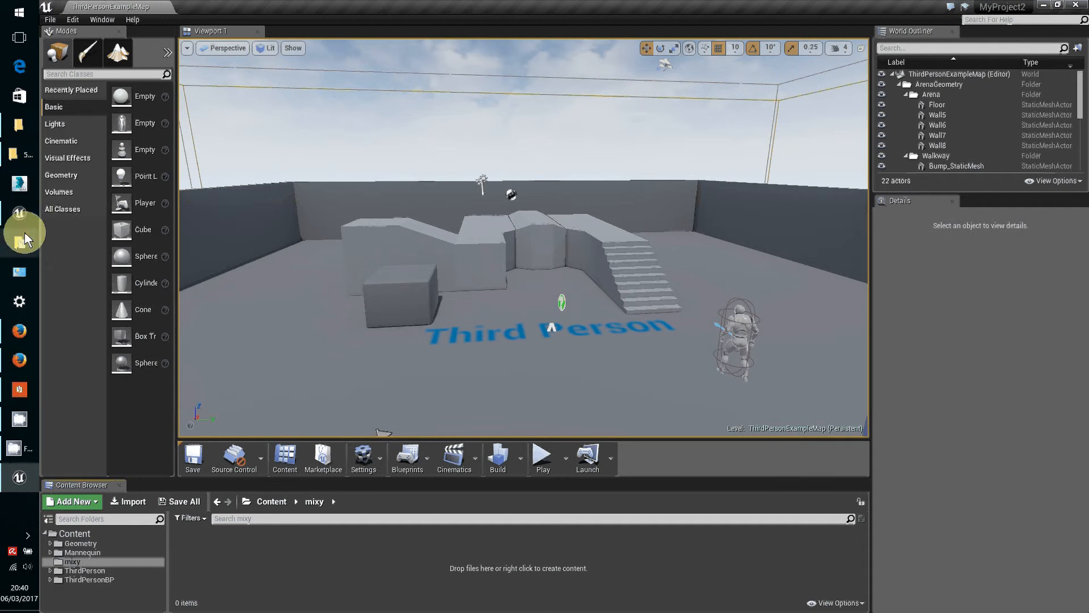
click(19, 154)
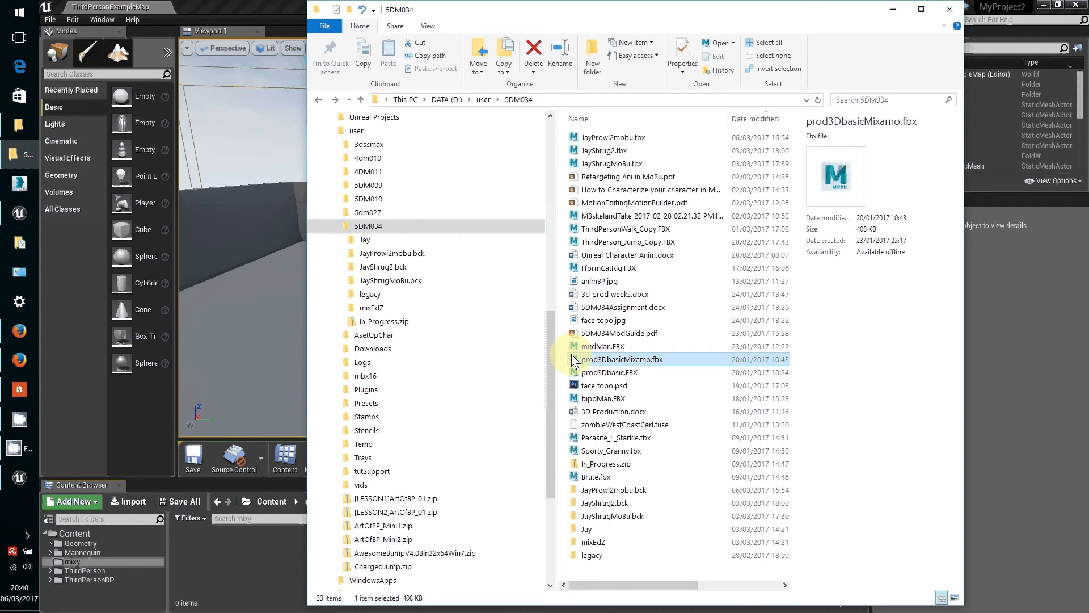
drag(574, 361, 217, 577)
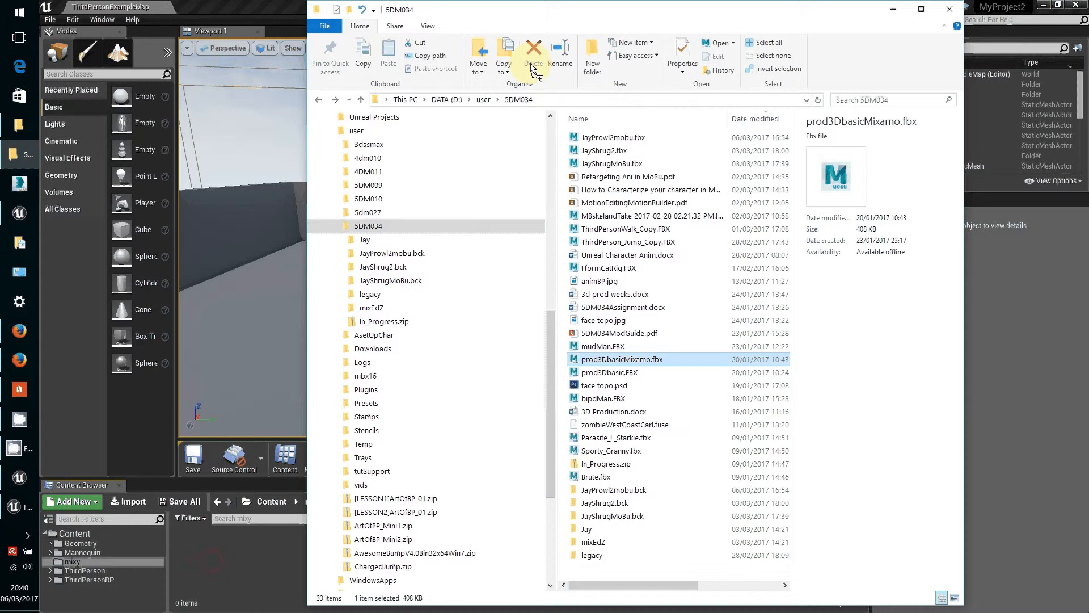
click(247, 13)
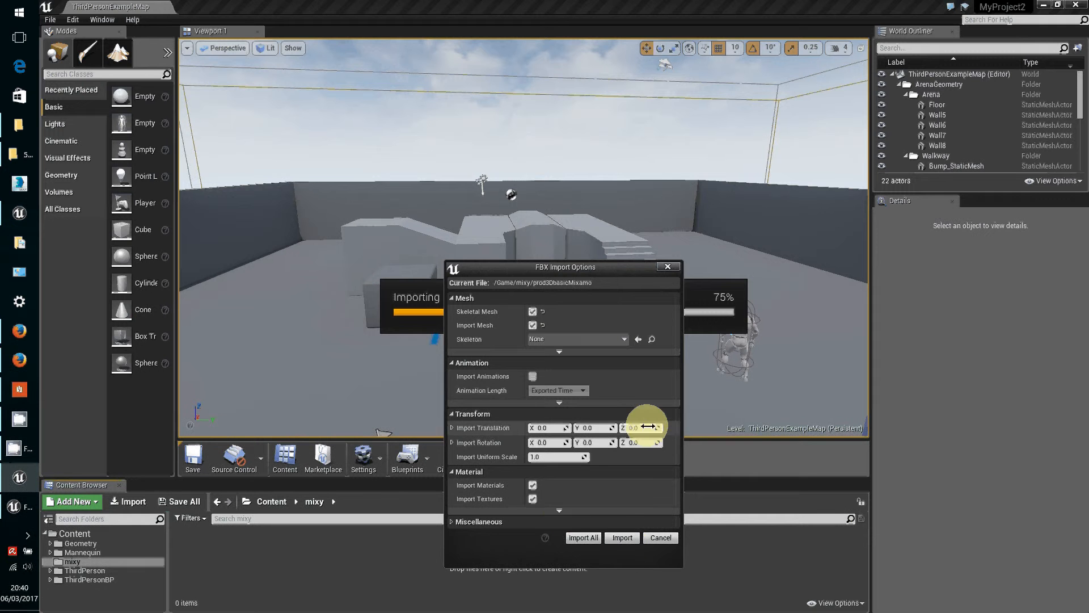
- Import the character as a skeletal mesh with Update Skeleton Reference Pose and Use T0As Ref Pose enabled
click(453, 521)
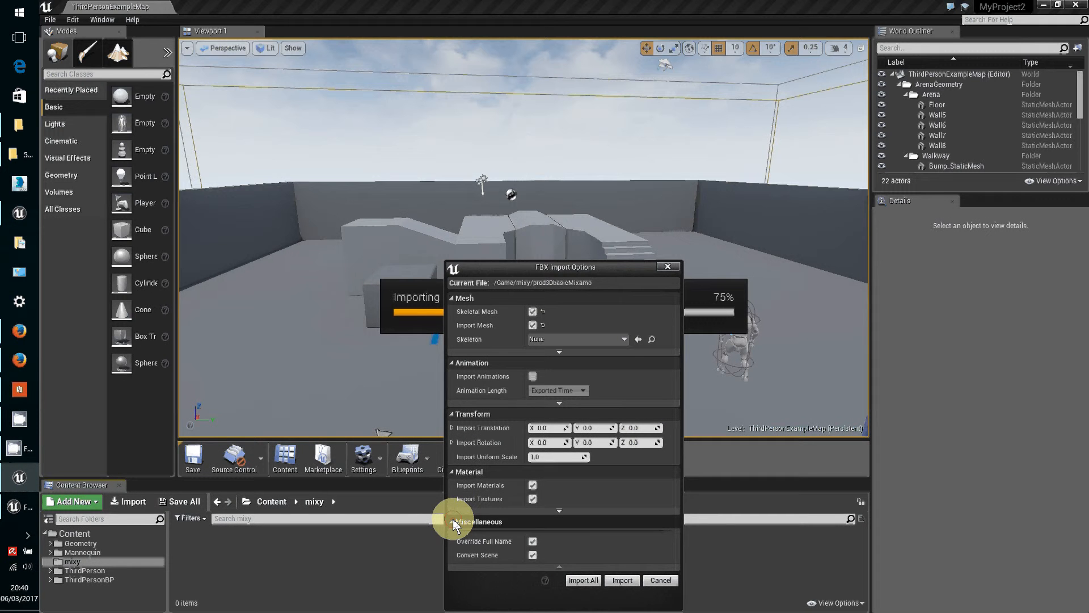
click(556, 347)
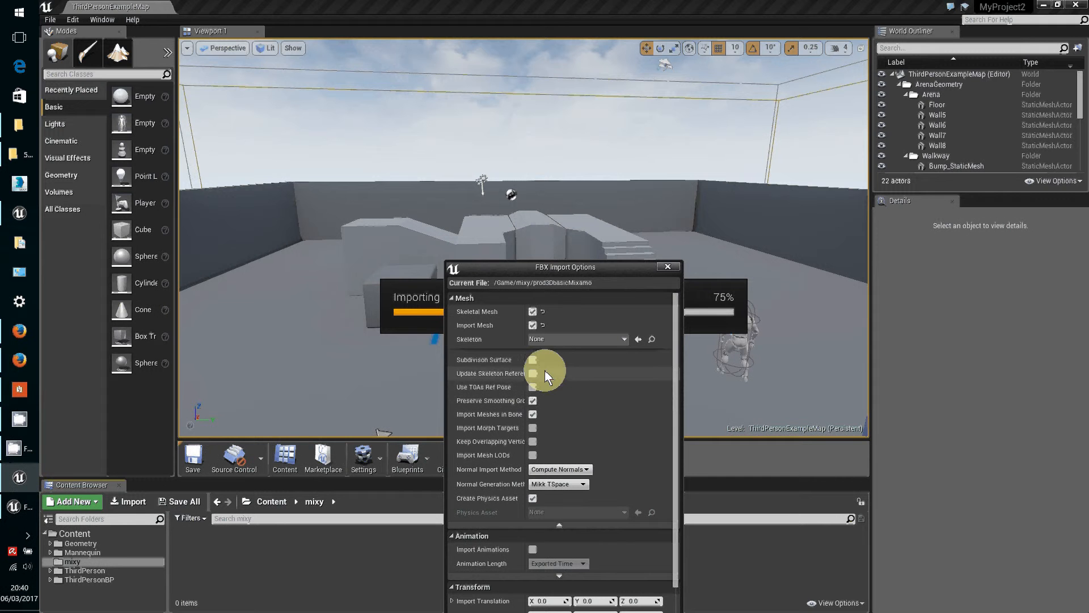
click(532, 373)
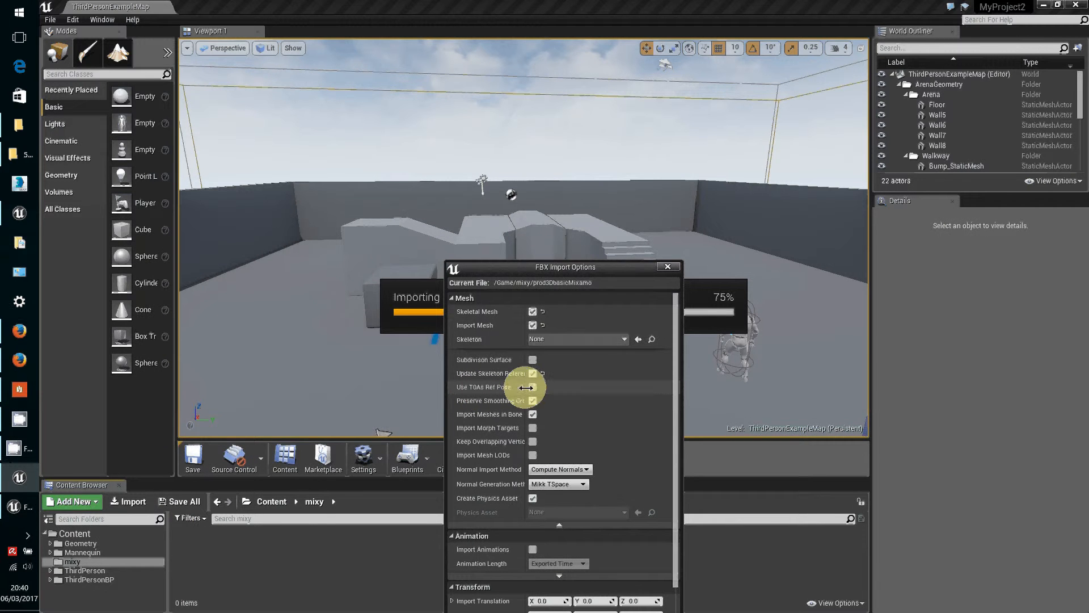
click(533, 386)
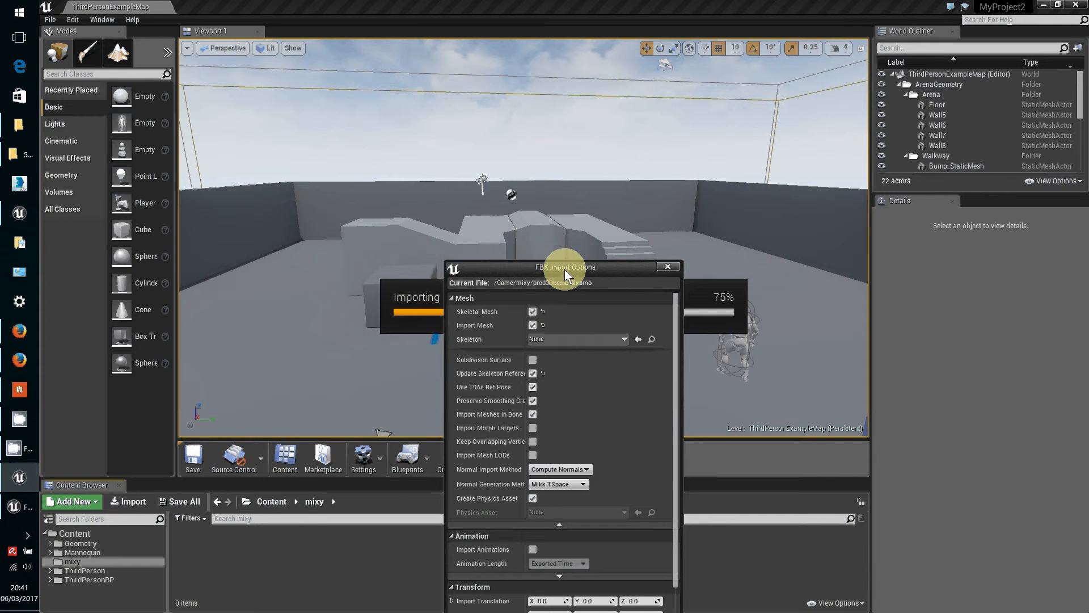
drag(565, 274, 528, 124)
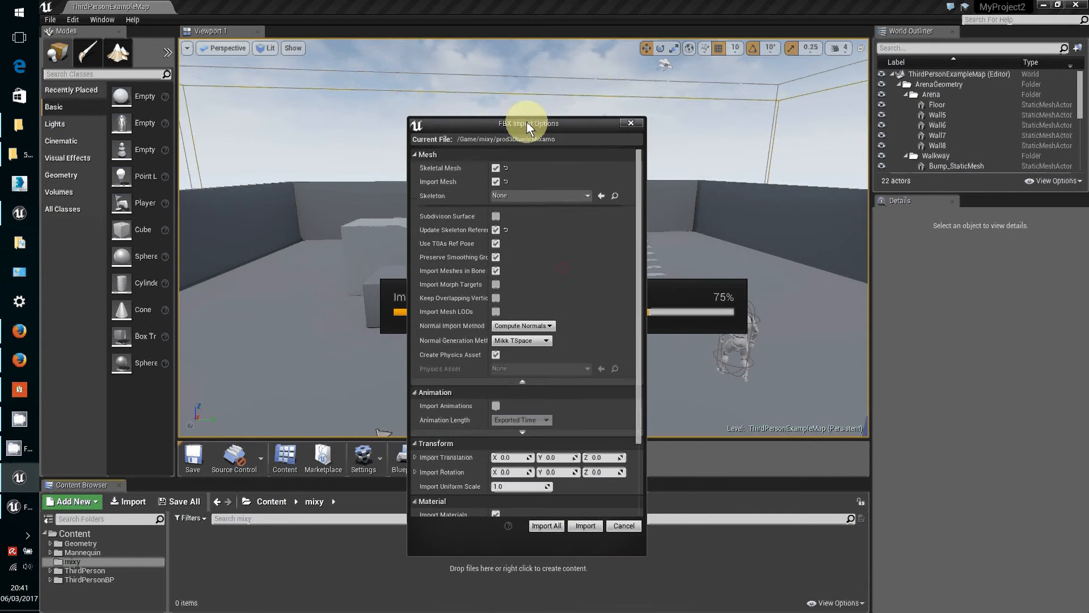
click(584, 519)
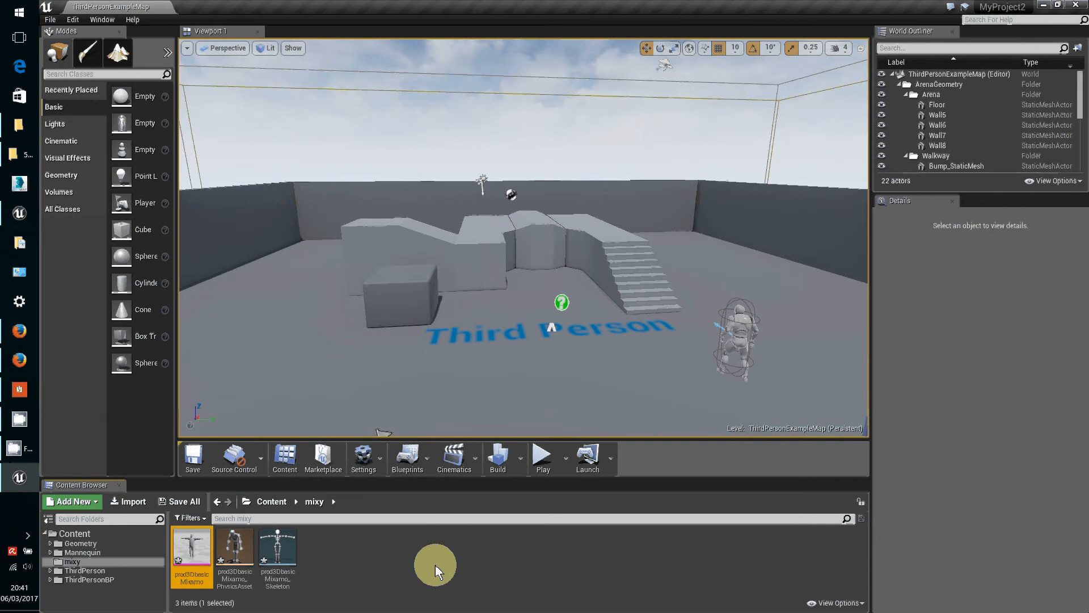
- Save the imported prod3DbasicMixamo skeletal mesh, physics asset and skeleton
shift+click(280, 547)
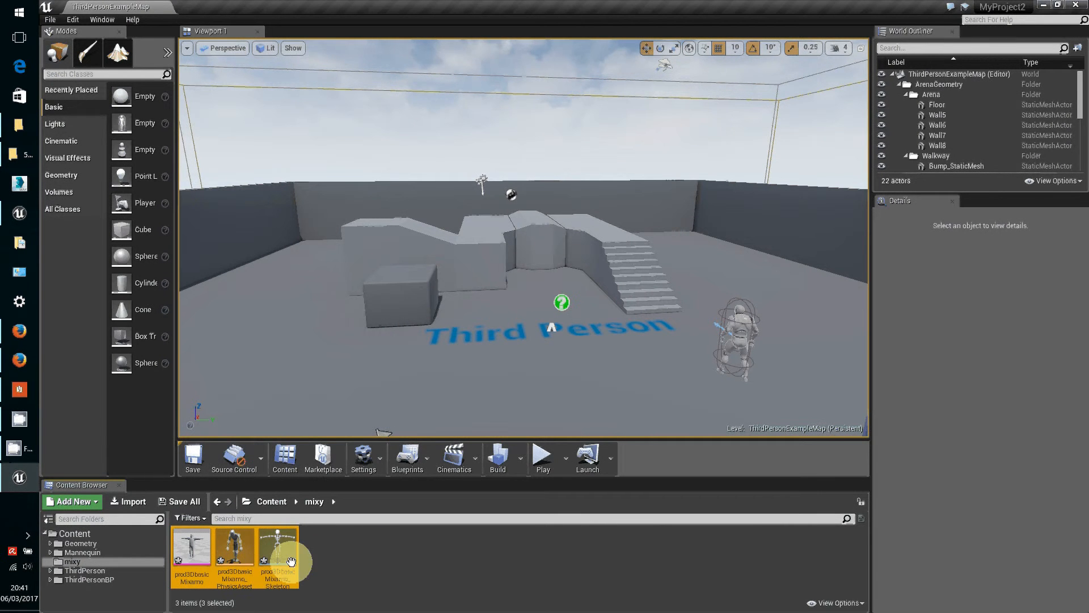
click(186, 503)
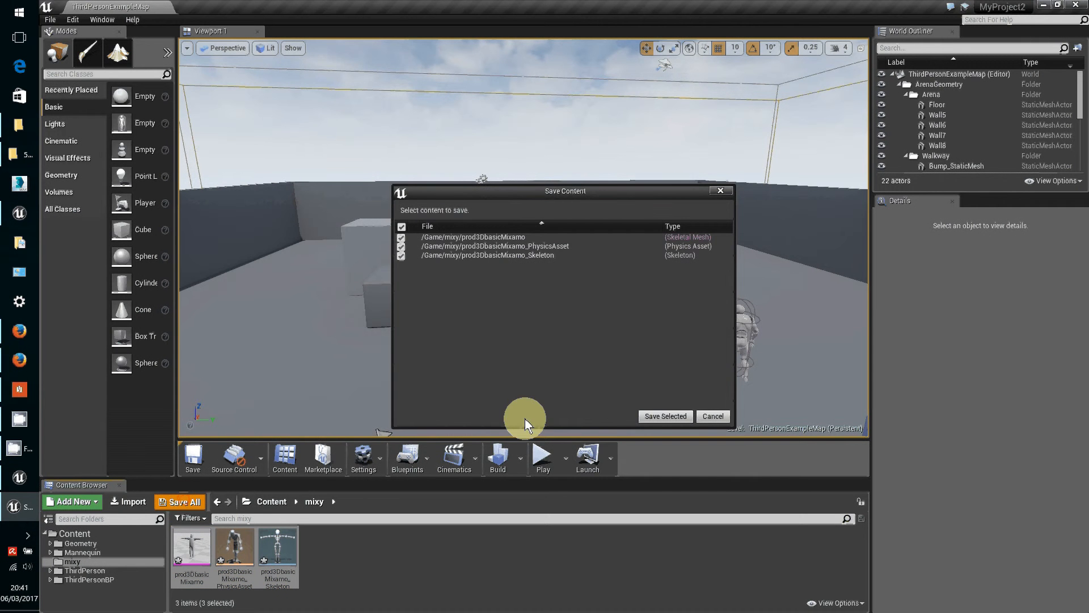
click(648, 412)
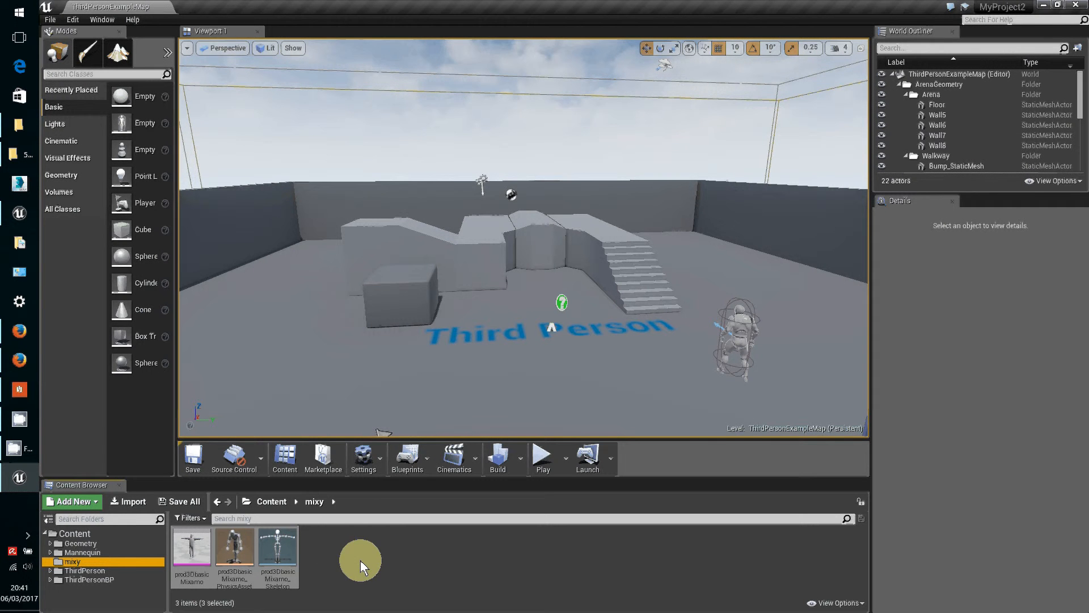
- Open UE4_Mannequin_Skeleton from the Mannequin/Character/Mesh folder
click(98, 553)
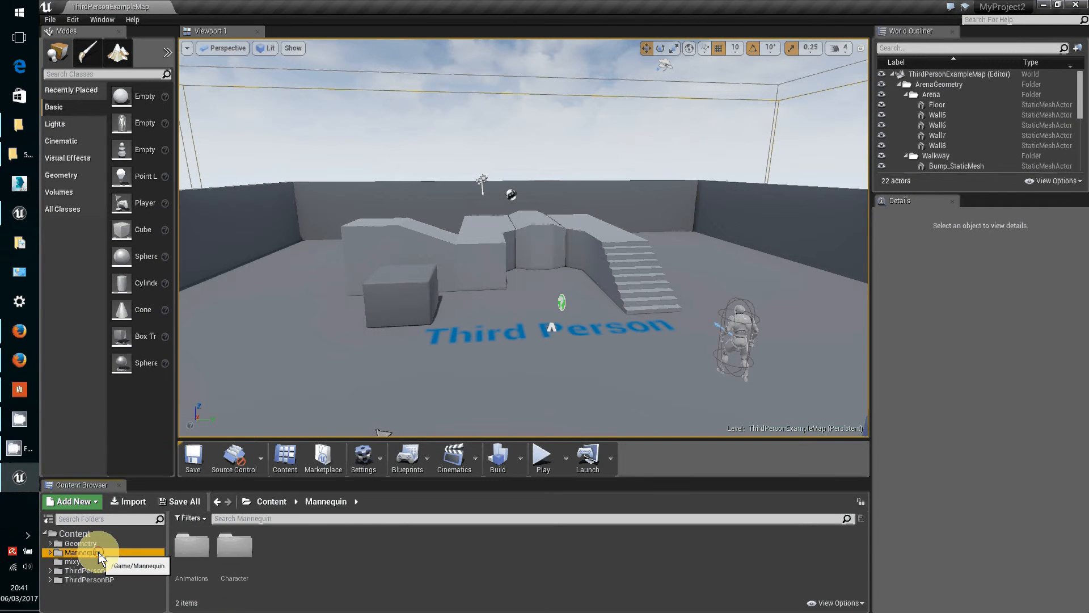
double_click(230, 553)
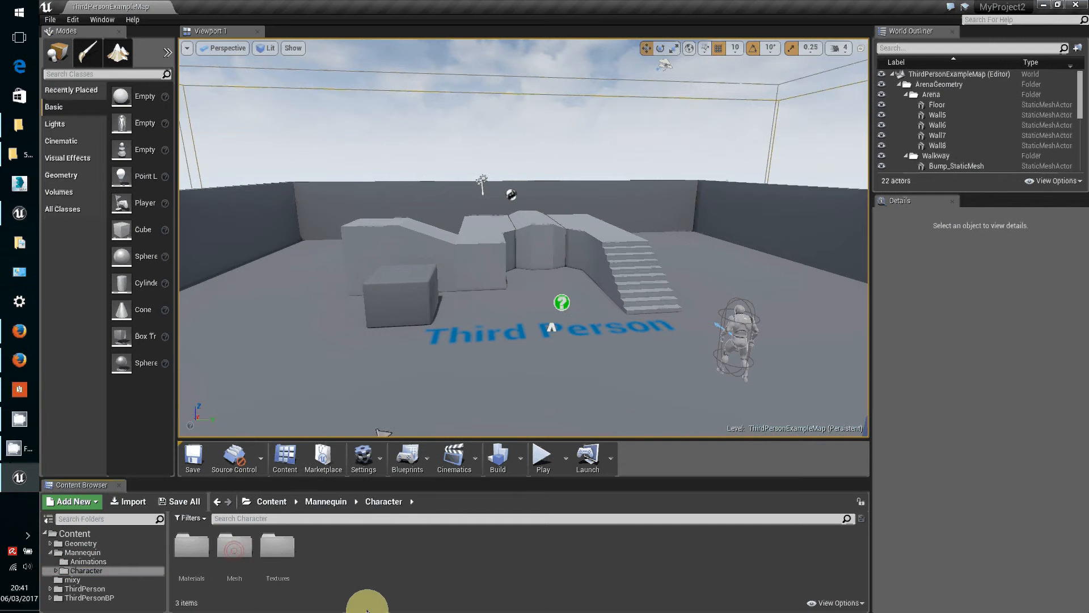
double_click(241, 547)
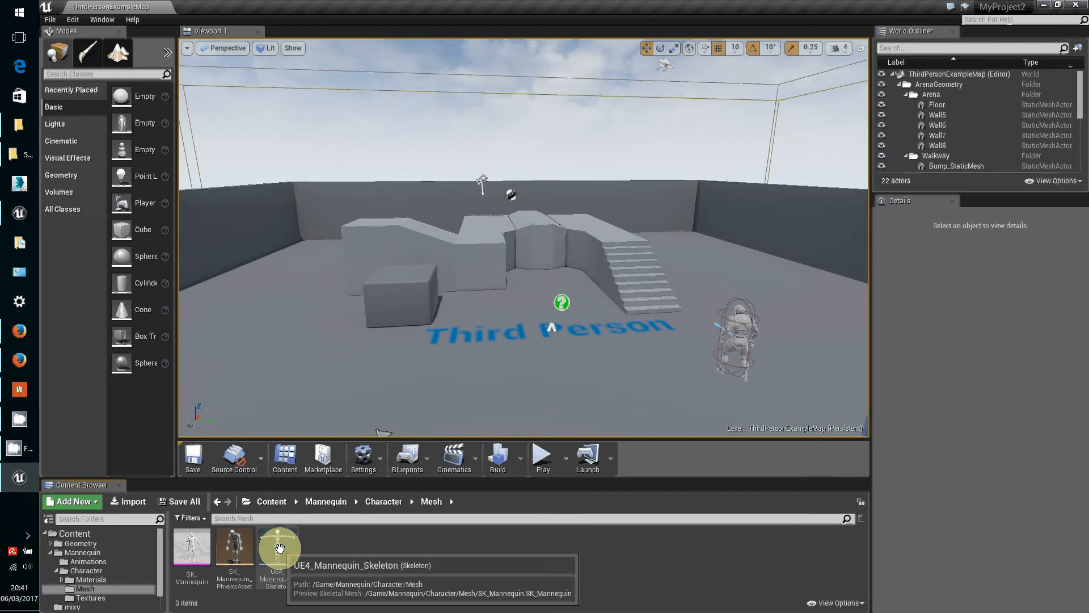
click(366, 537)
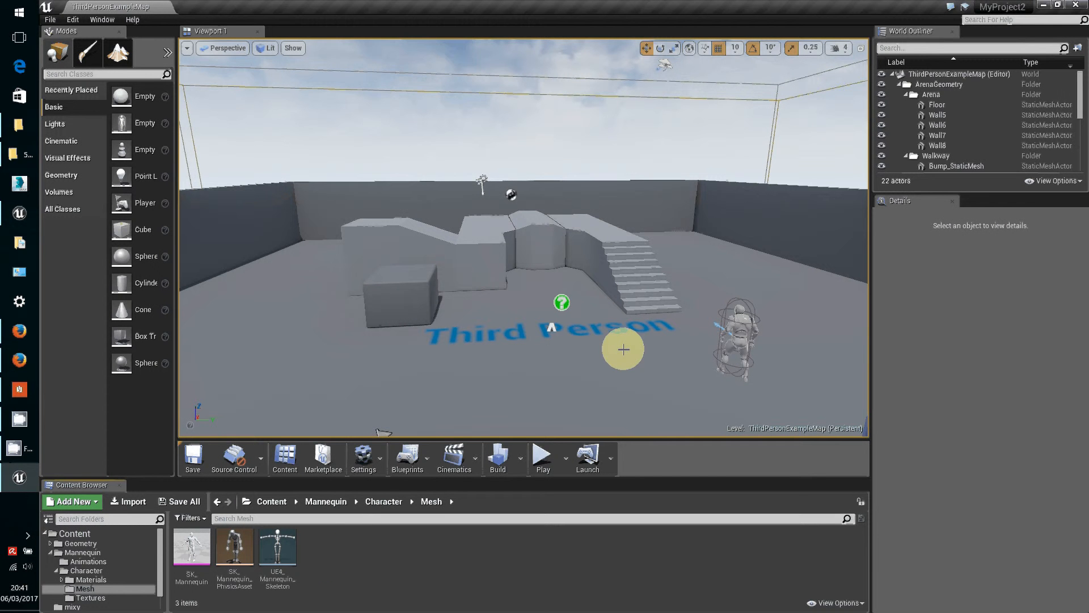
double_click(278, 546)
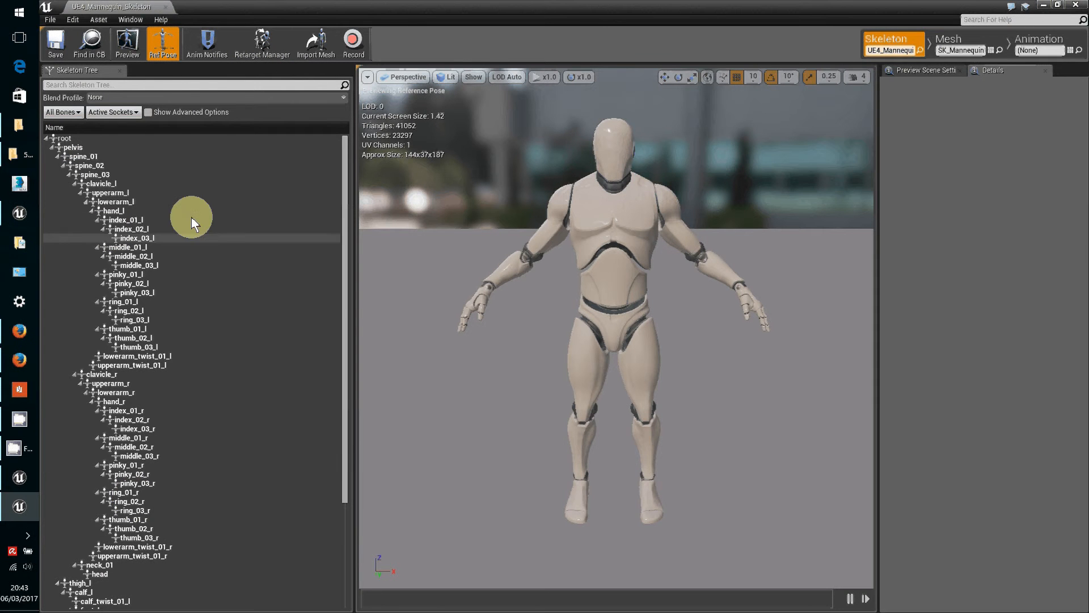
- Assign the Humanoid rig to the mannequin skeleton in the Retarget Manager
click(270, 43)
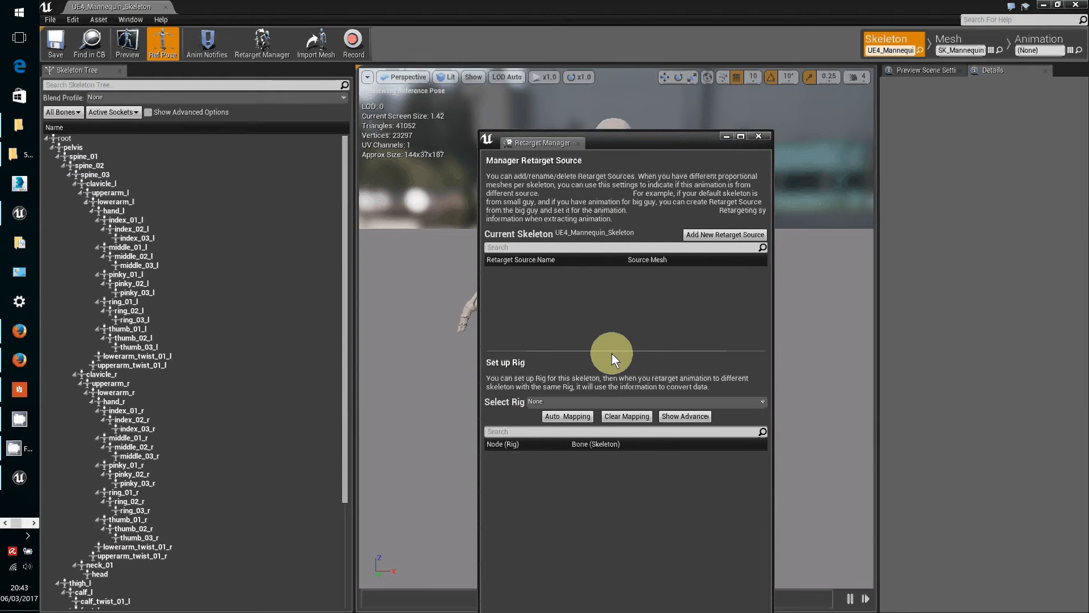
click(761, 404)
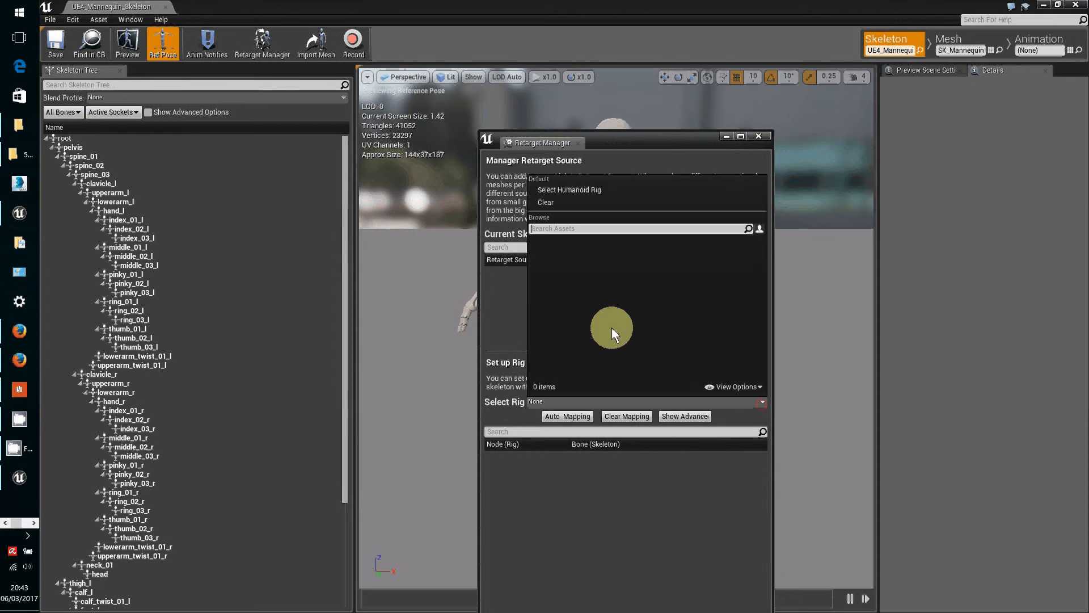
click(577, 190)
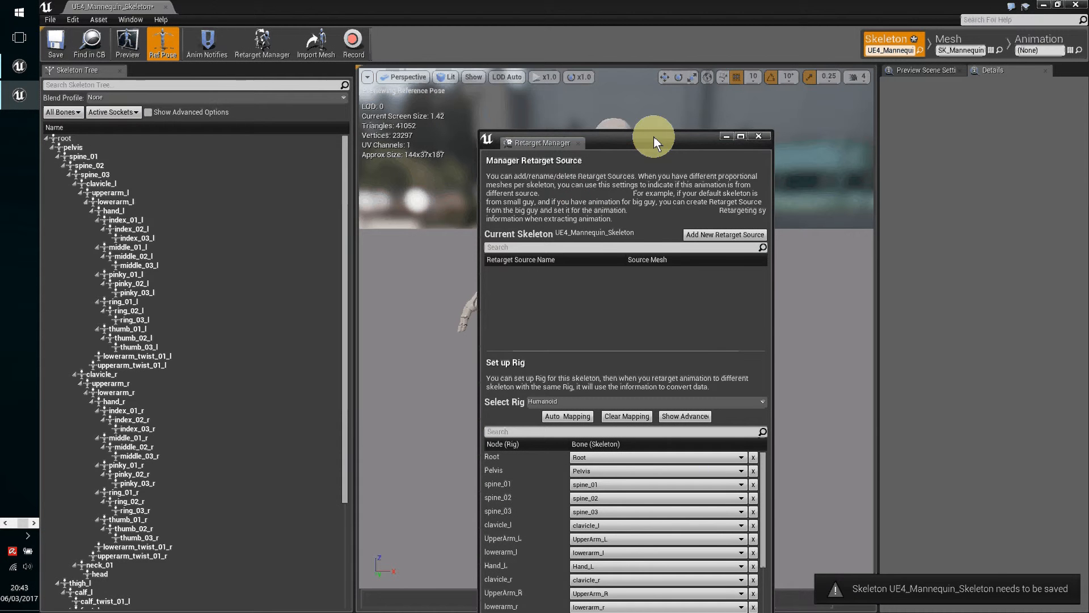
- Check the mannequin's full rig-to-bone mapping list and save the skeleton
drag(649, 138, 460, 22)
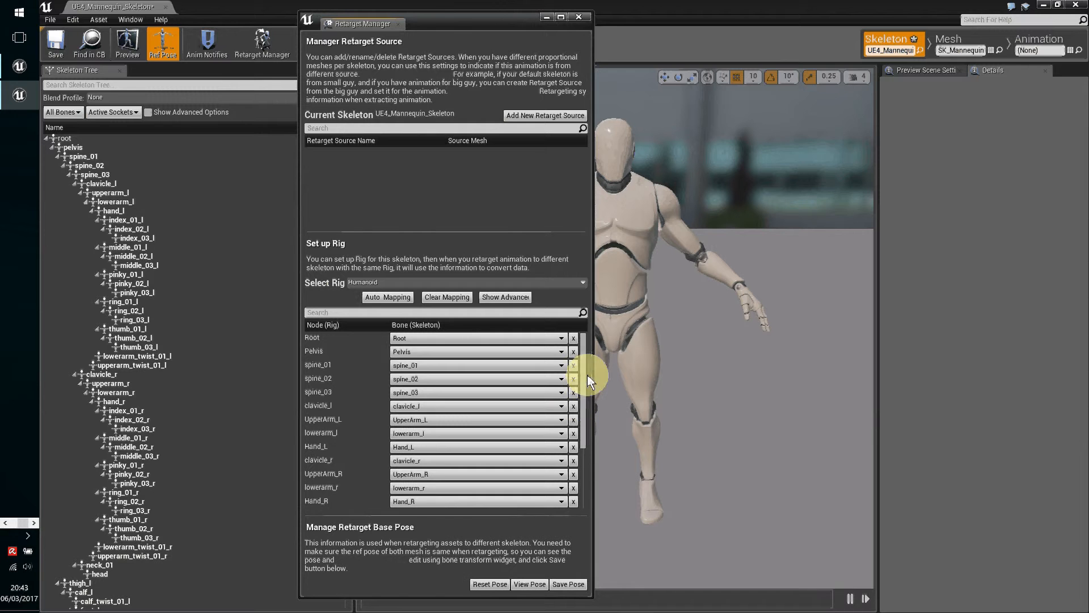
drag(583, 371, 591, 439)
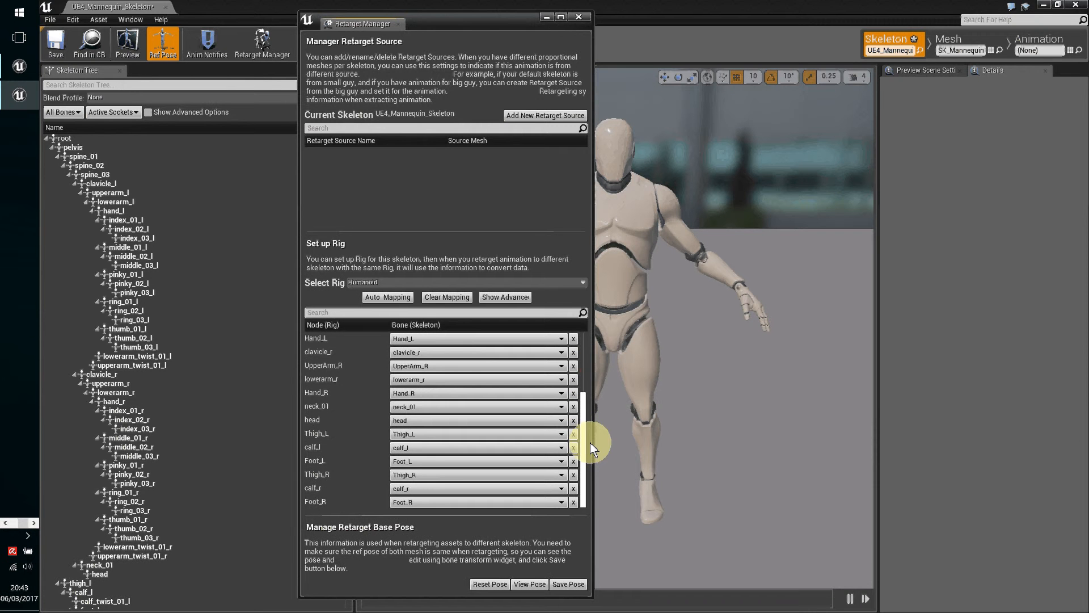
scroll(591, 341, up, 3)
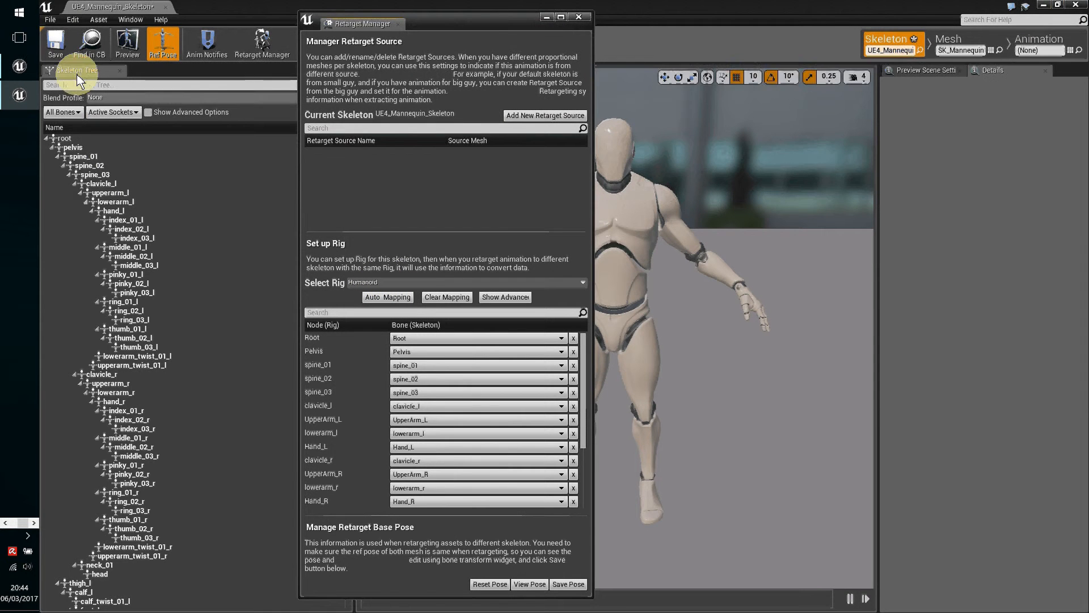
click(54, 45)
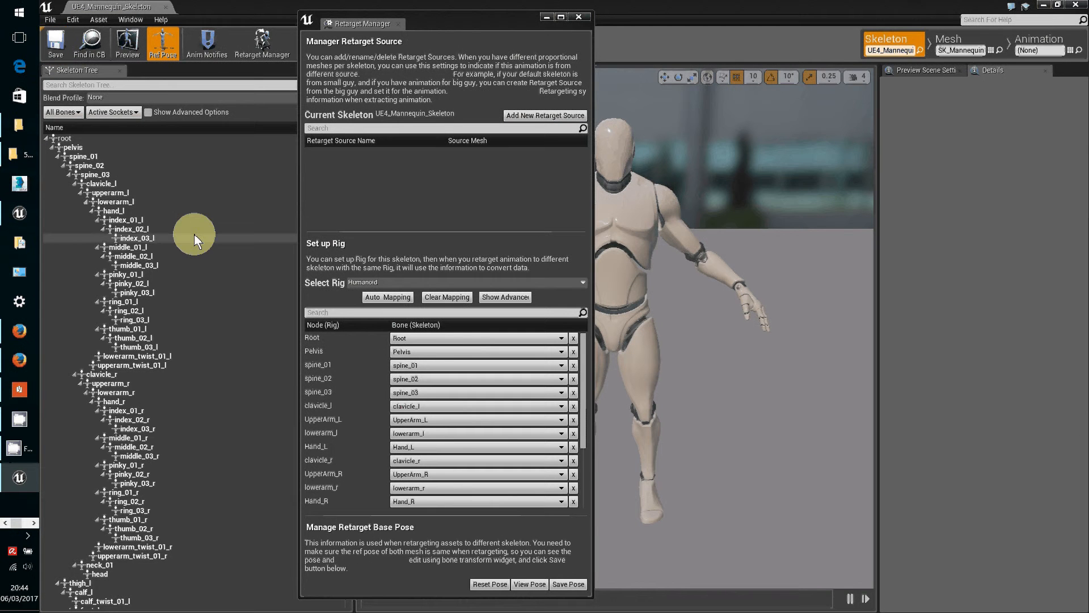
- Return to the level editor and open prod3DbasicMixamo_Skeleton from the mixy folder
click(1046, 4)
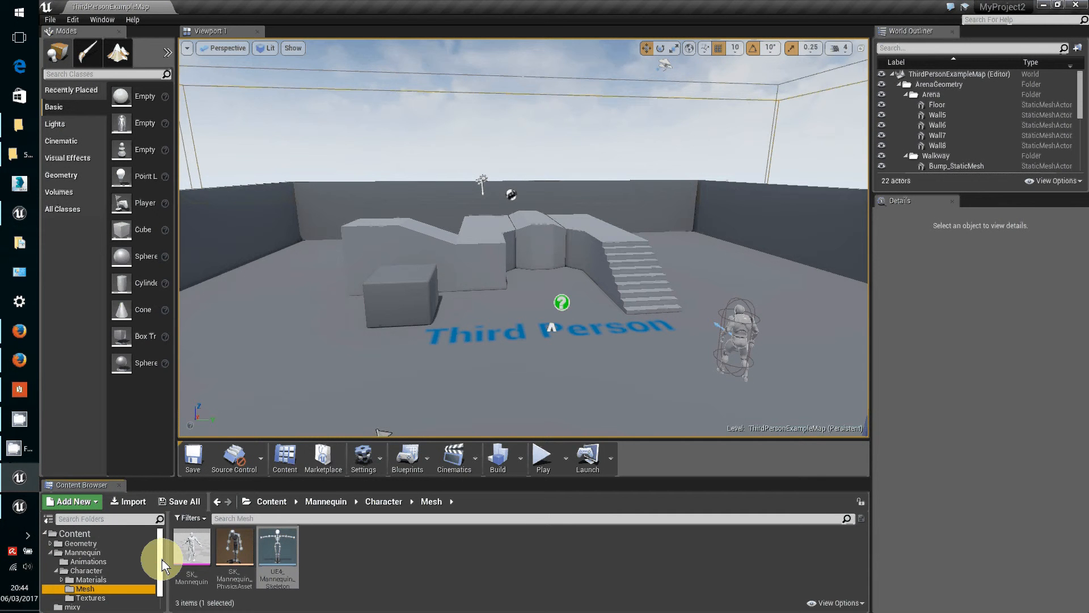
scroll(162, 559, down, 2)
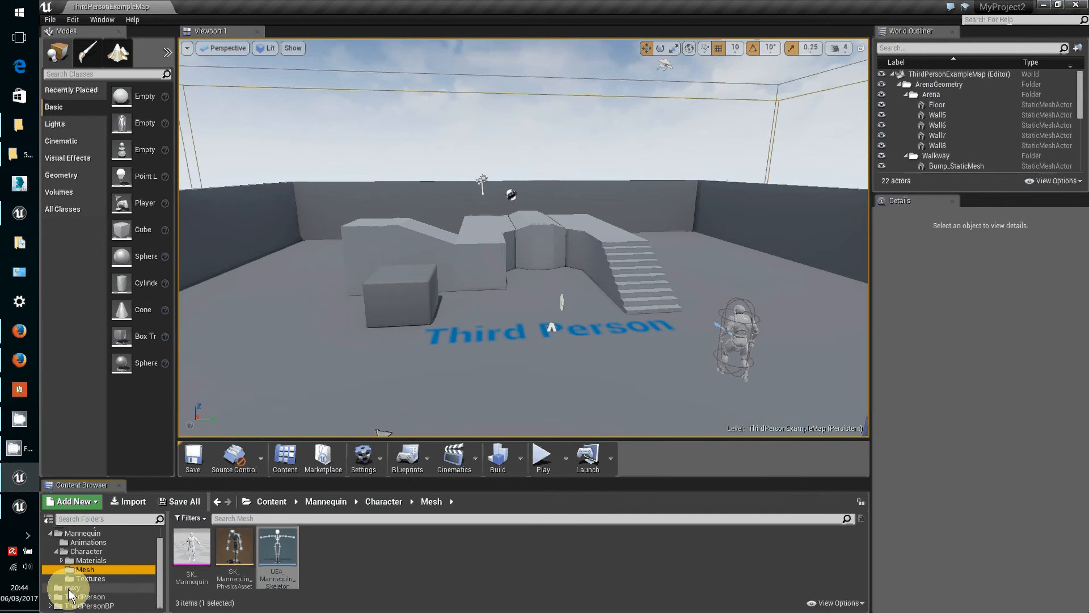
click(83, 578)
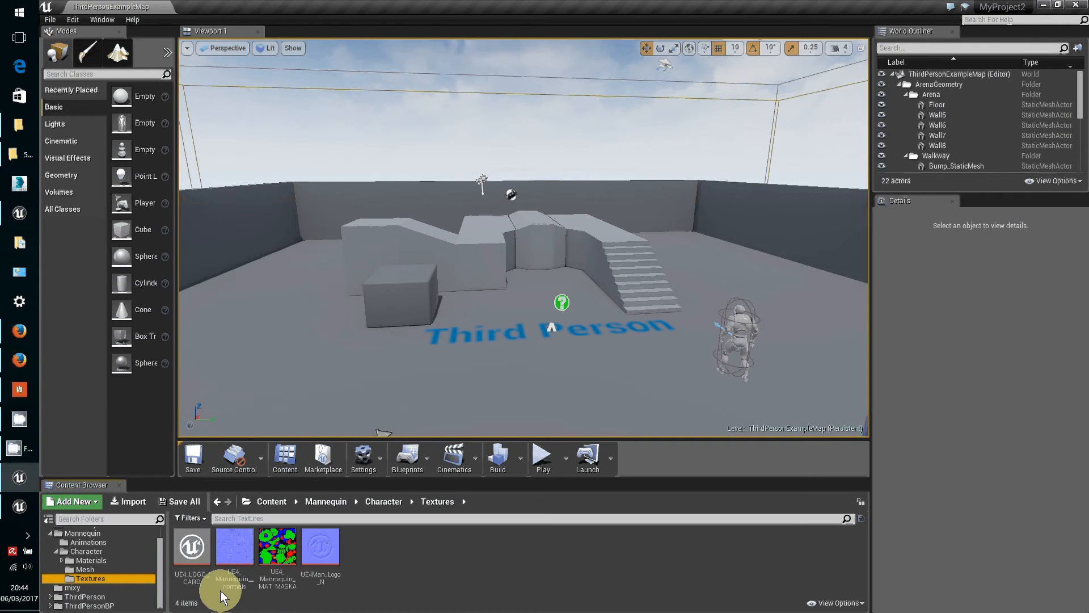
click(78, 590)
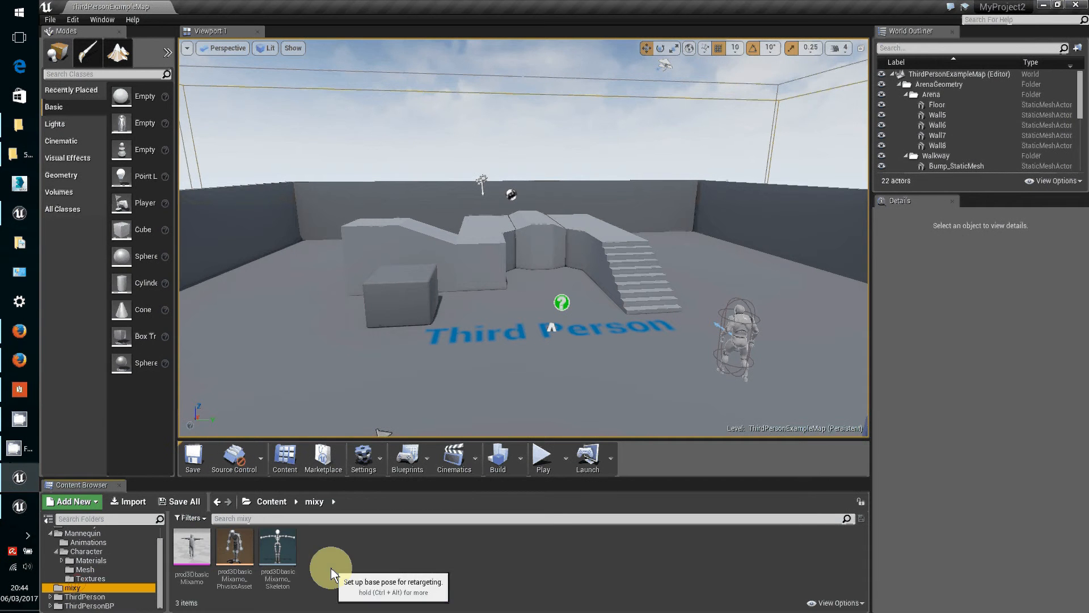
double_click(278, 543)
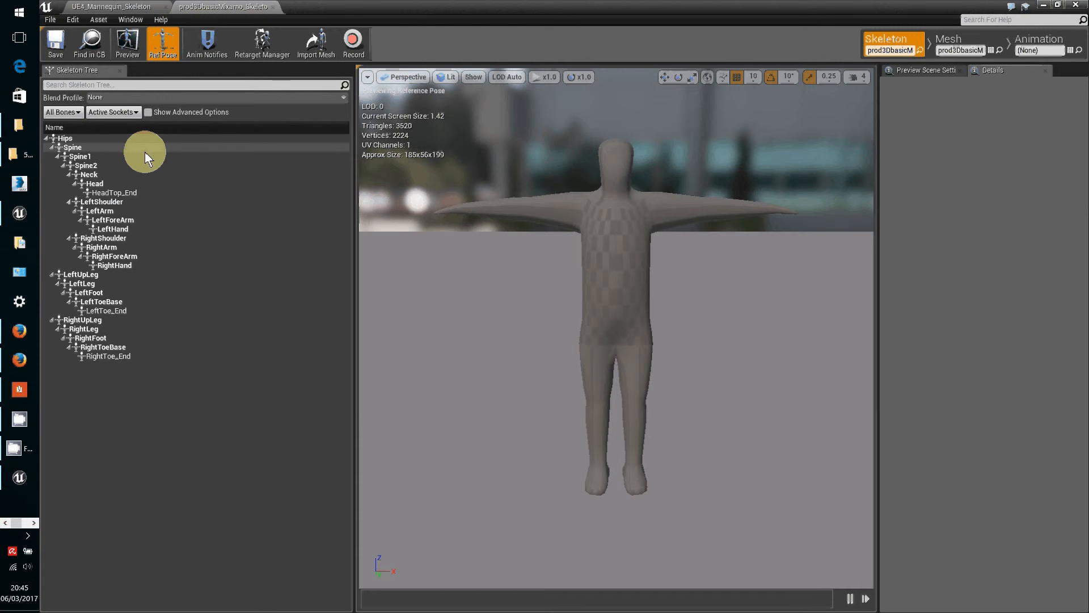
- Assign the Humanoid rig to the prod3DbasicMixamo skeleton in the Retarget Manager, keeping its bone tree and mapping list both in view
click(247, 39)
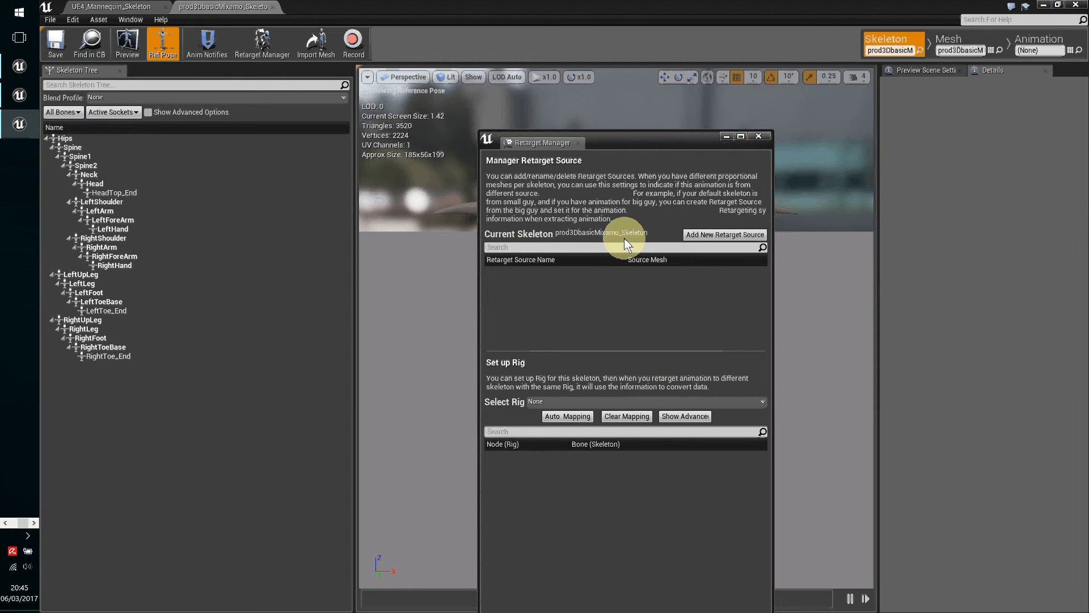
click(532, 401)
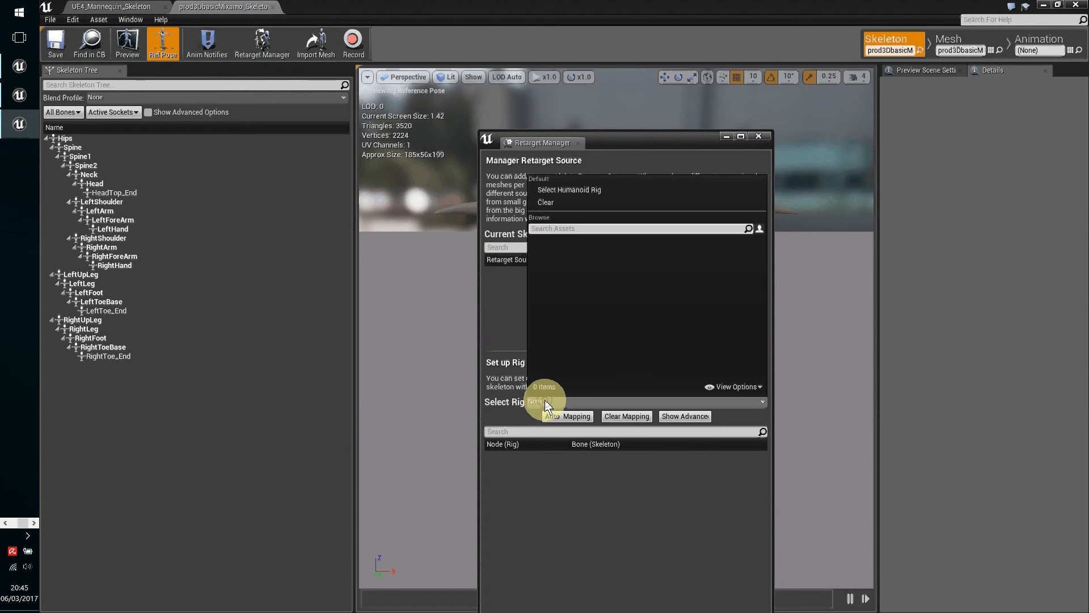
click(546, 188)
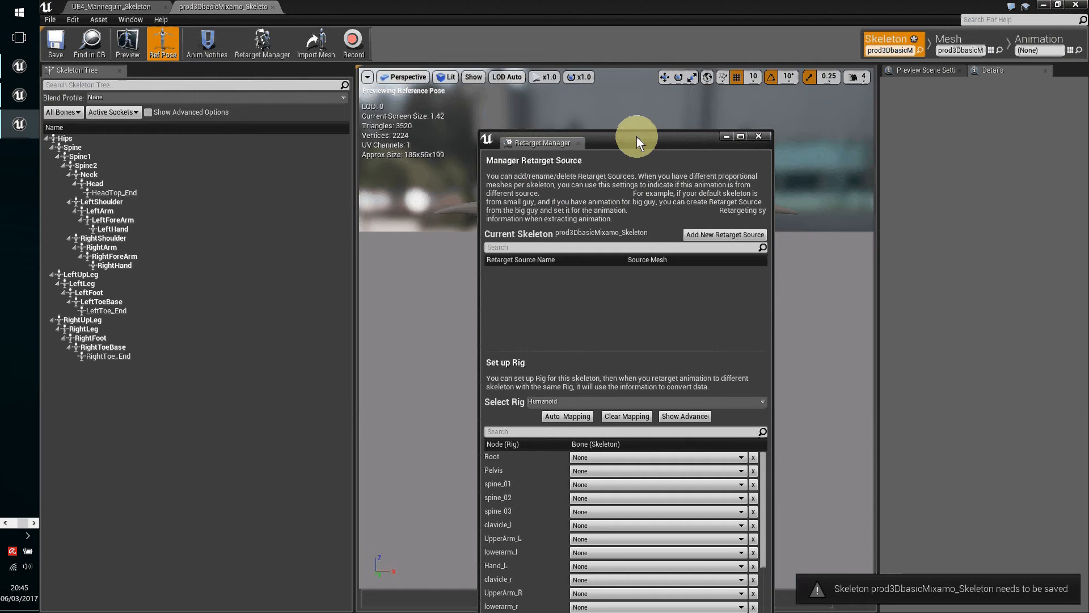
drag(628, 131, 417, 40)
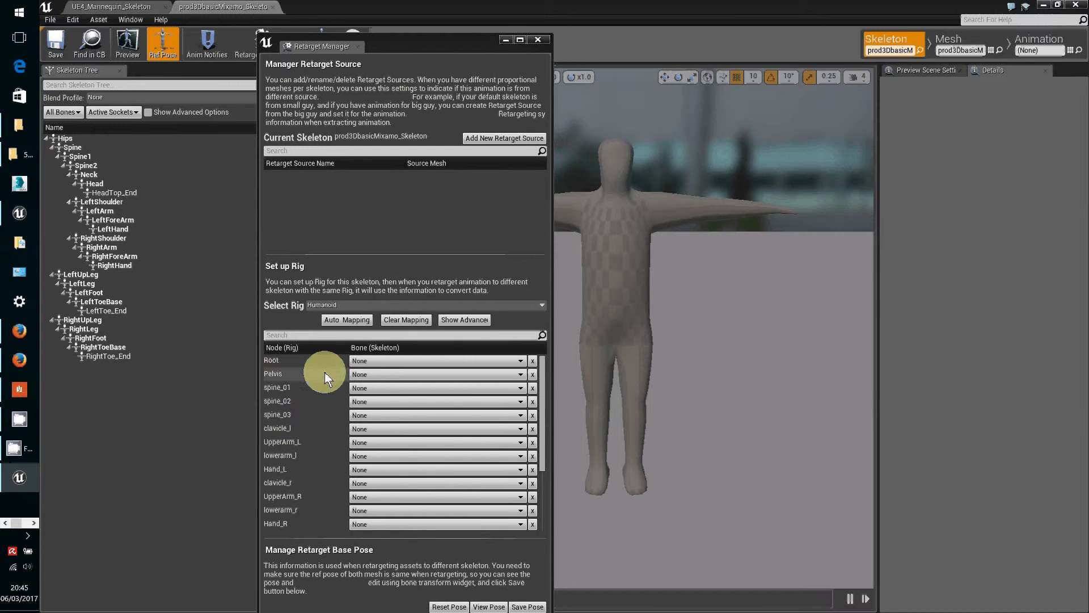
- Map the torso nodes to the Mixamo bones: Pelvis to Hips, spine_01 to Spine, spine_02 to Spine1 and spine_03 to Spine2
click(366, 374)
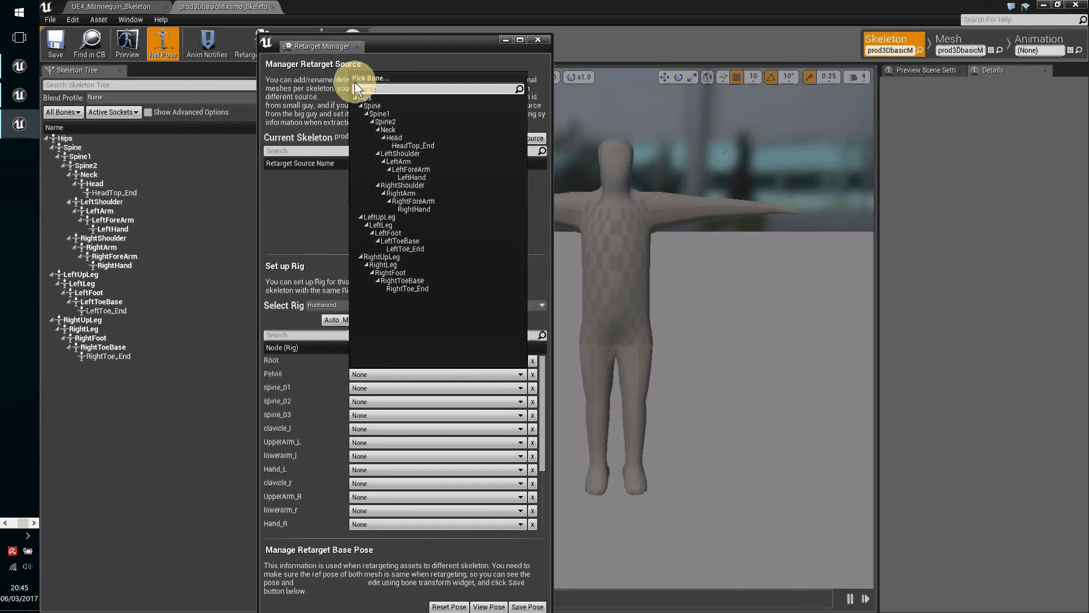
click(365, 97)
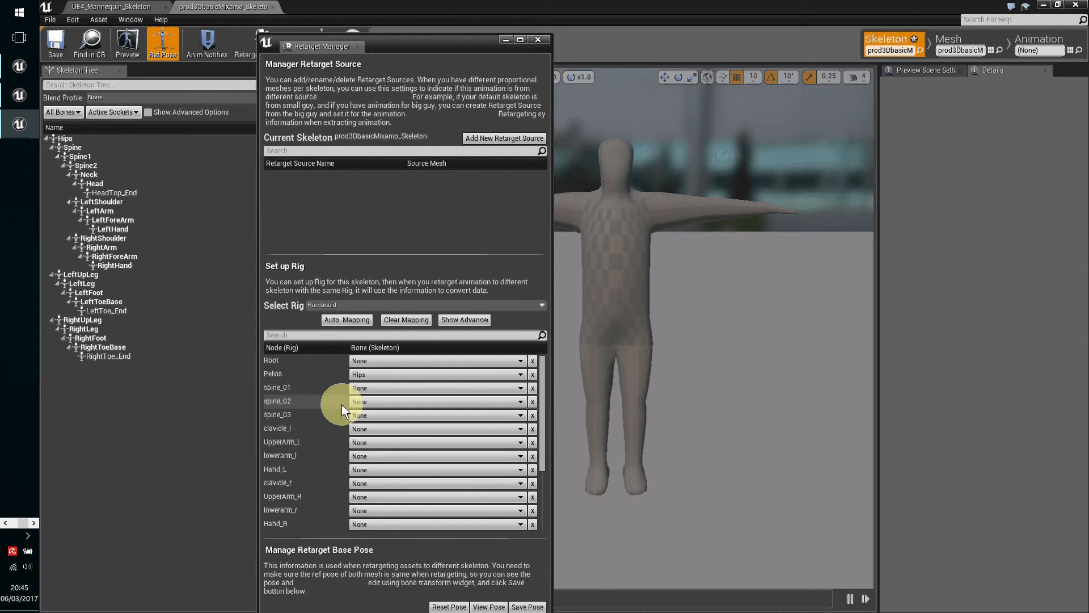
click(377, 388)
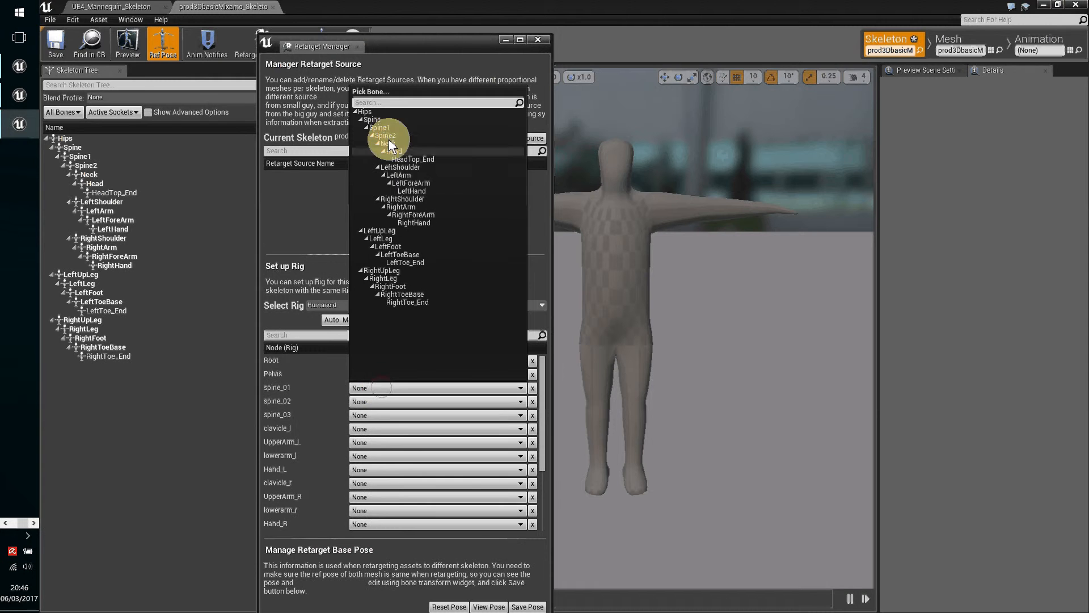
click(373, 118)
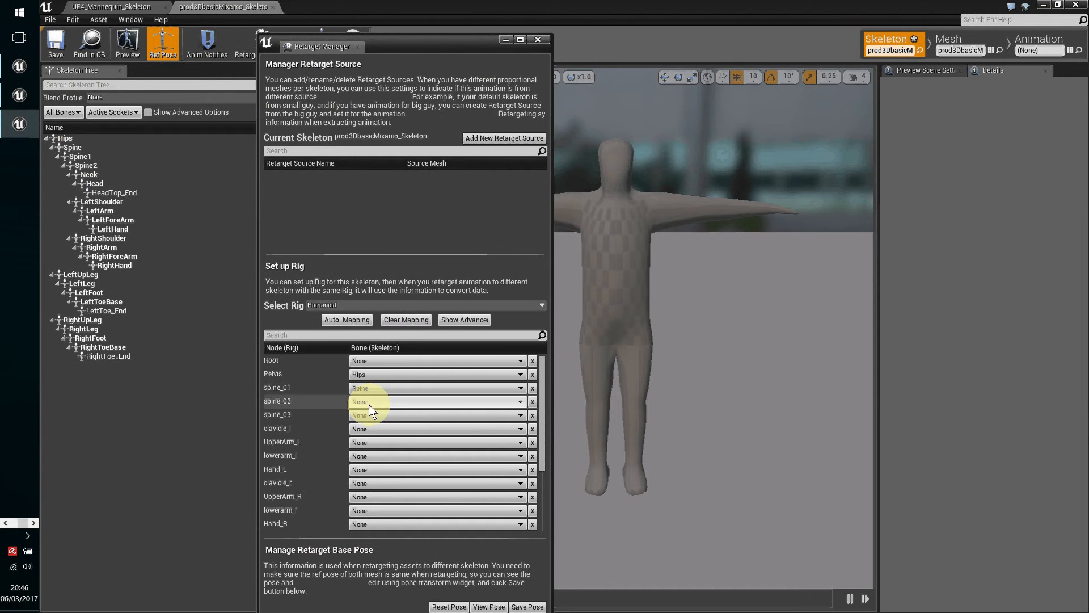
click(367, 402)
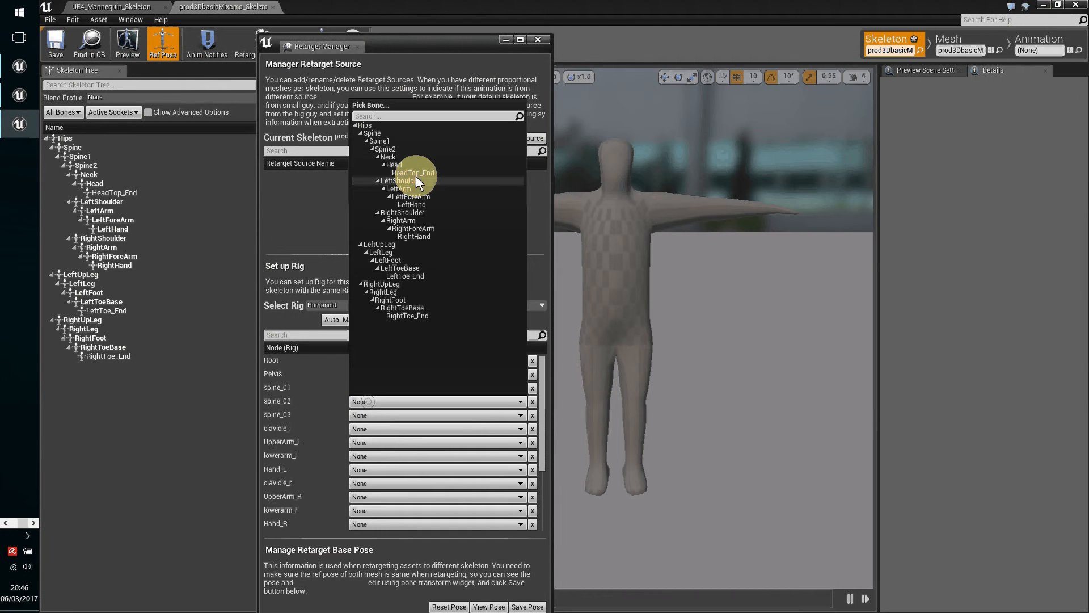
click(380, 141)
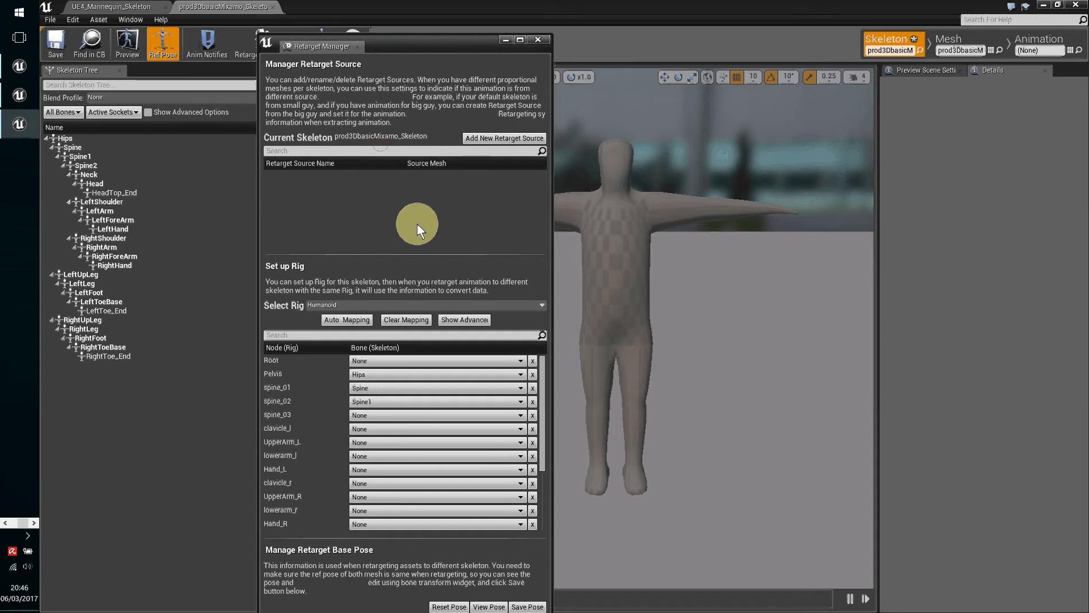
click(369, 417)
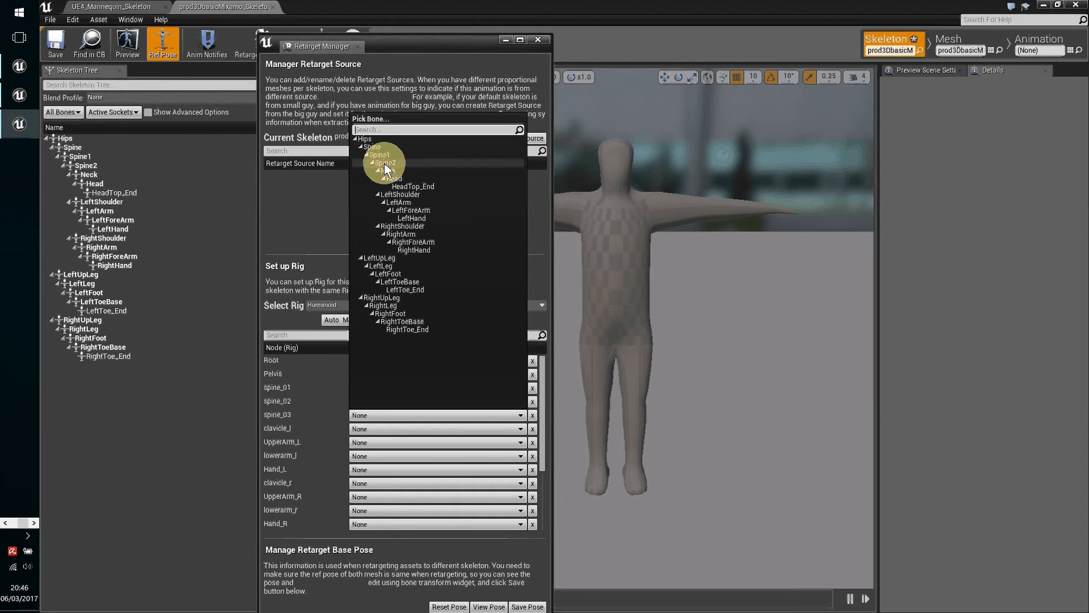
click(384, 163)
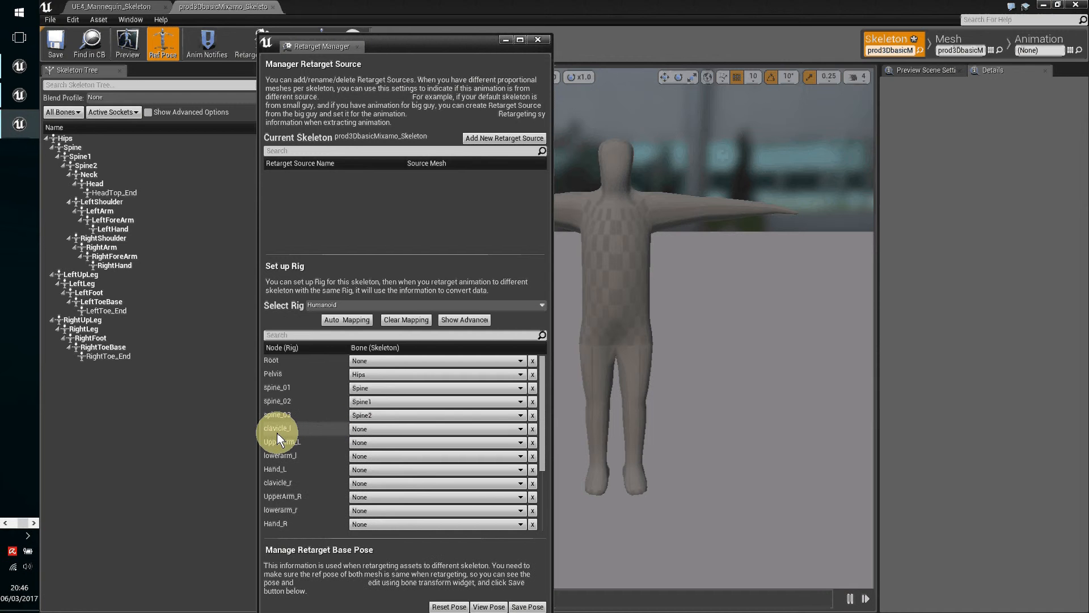
- Map the left arm nodes: clavicle_l to LeftShoulder, UpperArm_L to LeftArm, lowerarm_l to LeftForeArm and Hand_L to LeftHand
click(368, 429)
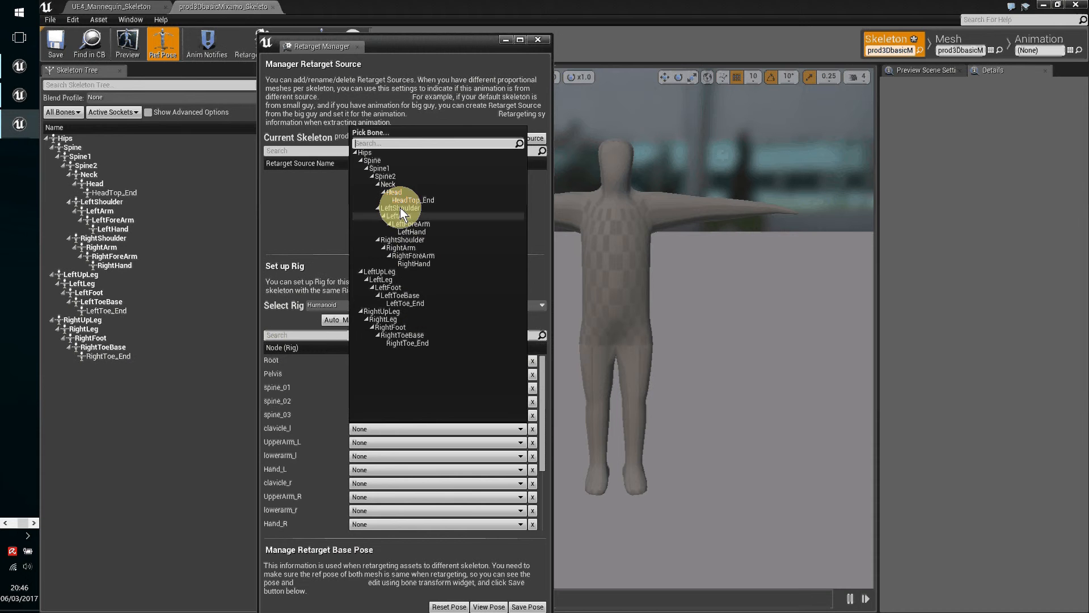
click(400, 207)
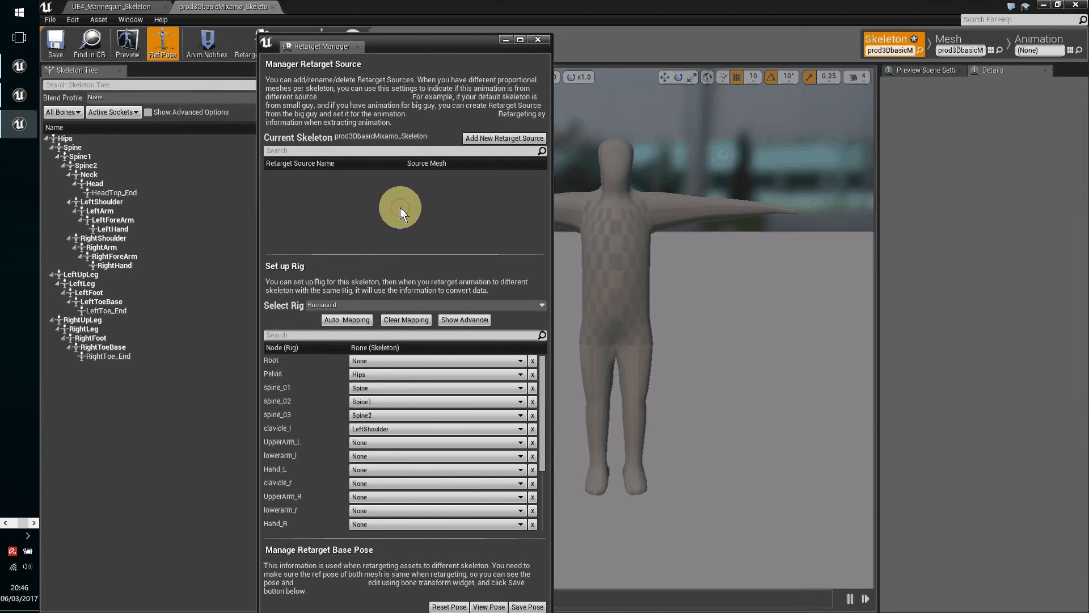
click(357, 442)
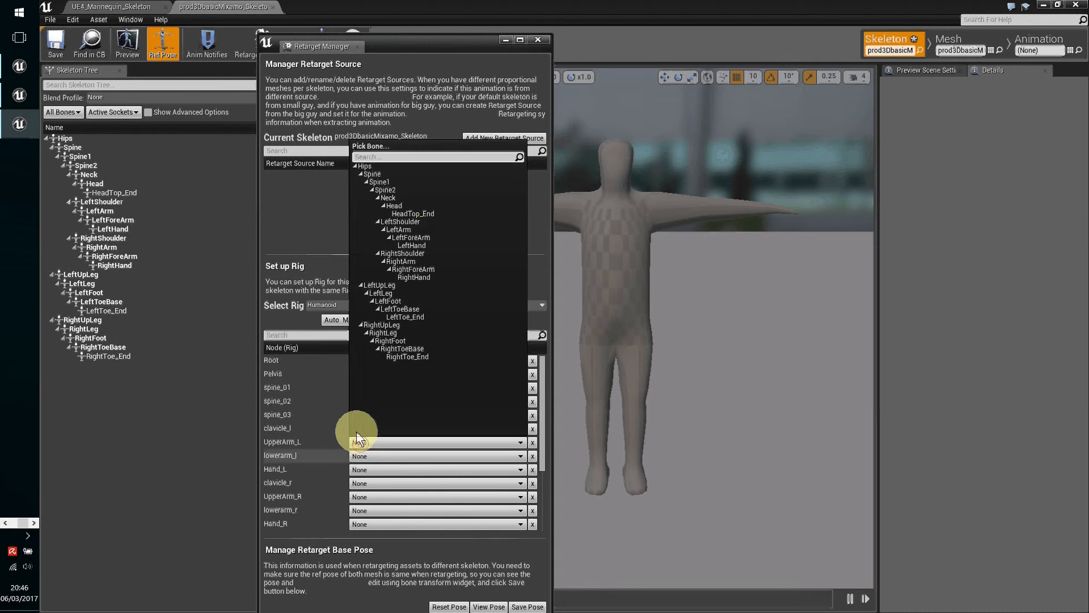
click(403, 231)
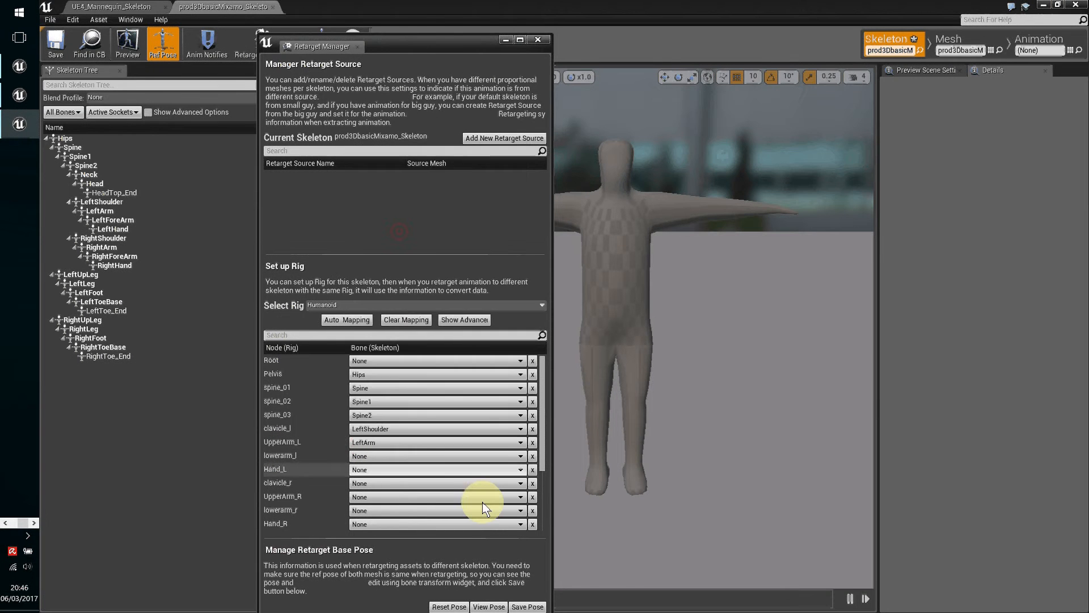
click(376, 454)
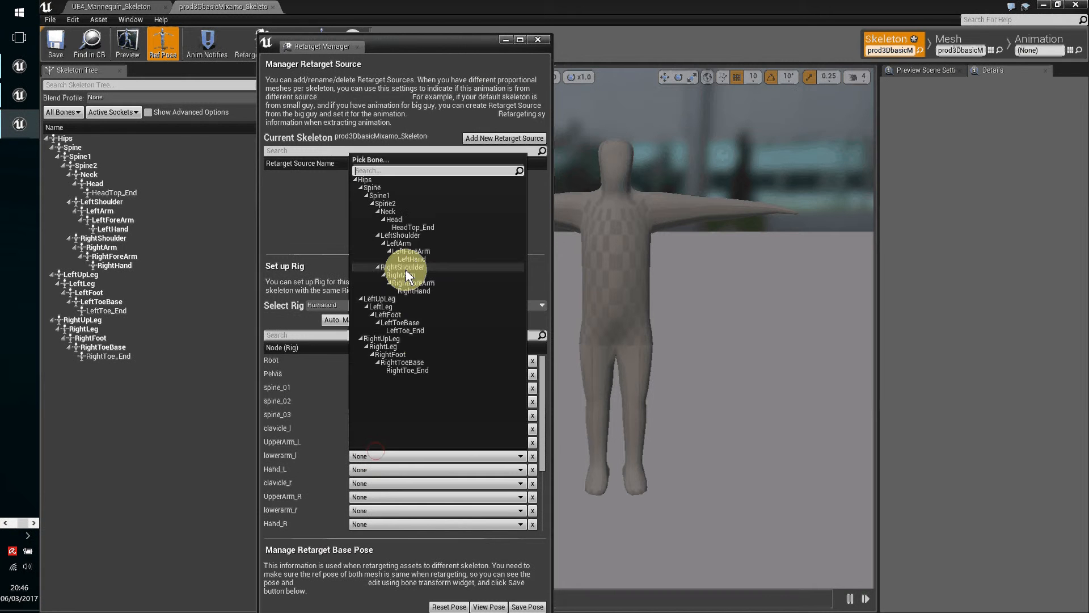
click(412, 251)
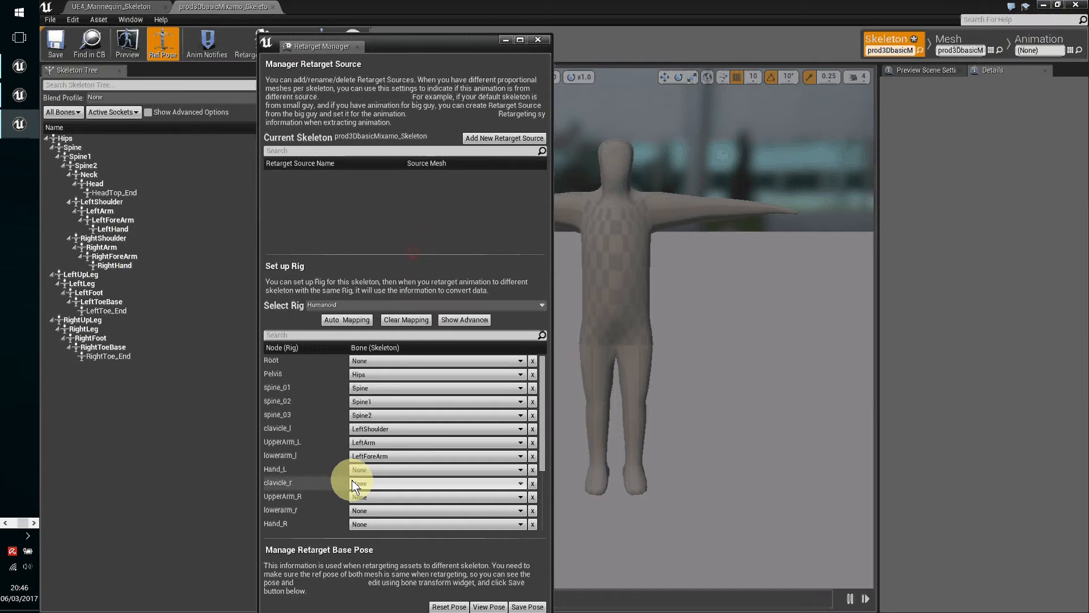
click(364, 469)
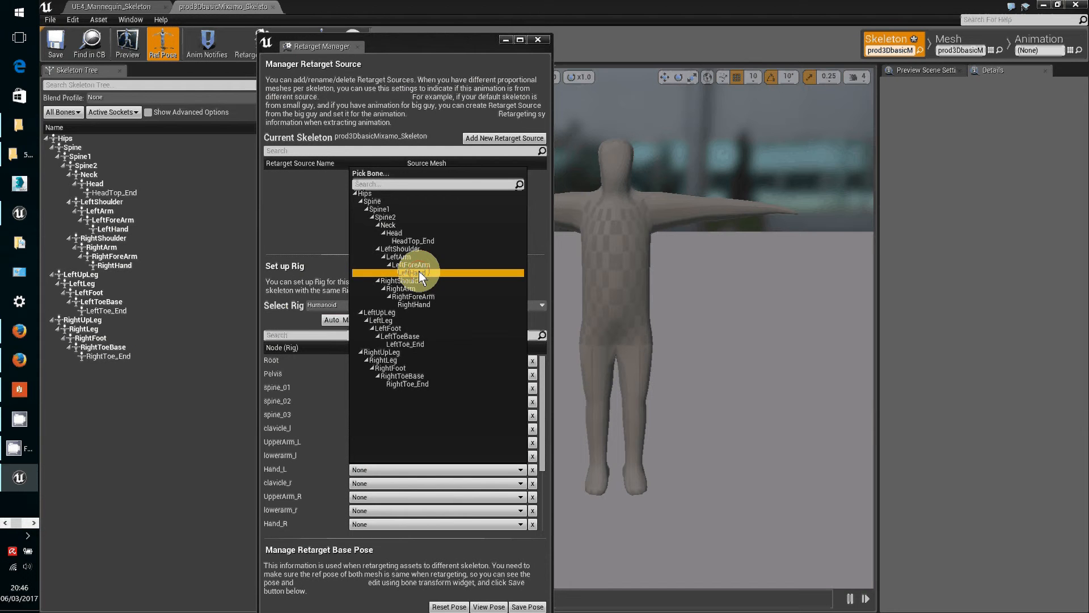
click(419, 272)
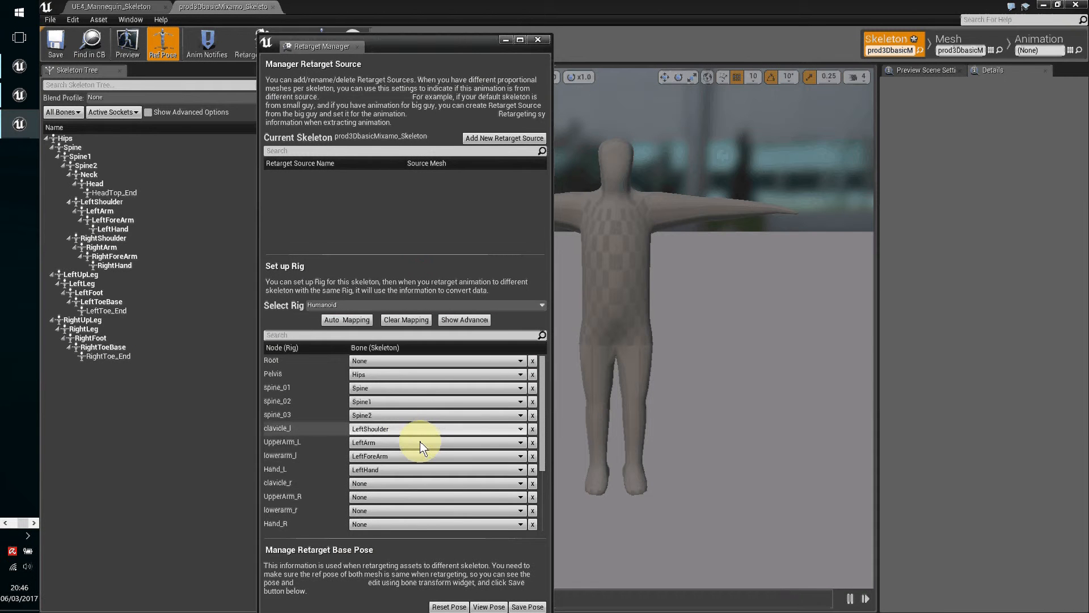
- Map the right arm nodes: clavicle_r to RightShoulder, UpperArm_R to RightArm, lowerarm_r to RightForeArm and Hand_R to RightHand
scroll(418, 442, down, 1)
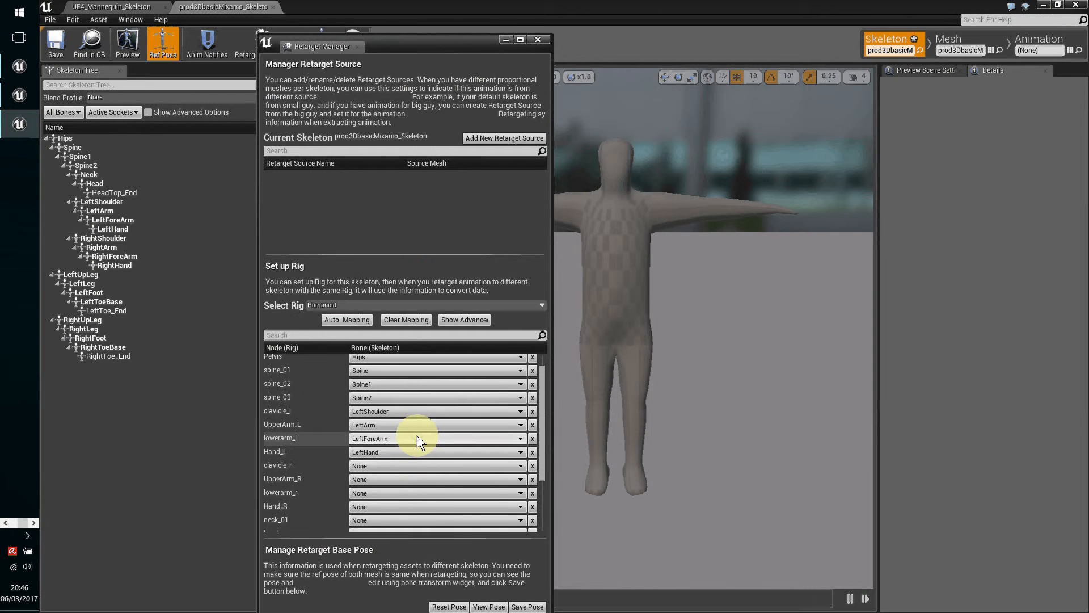
click(379, 464)
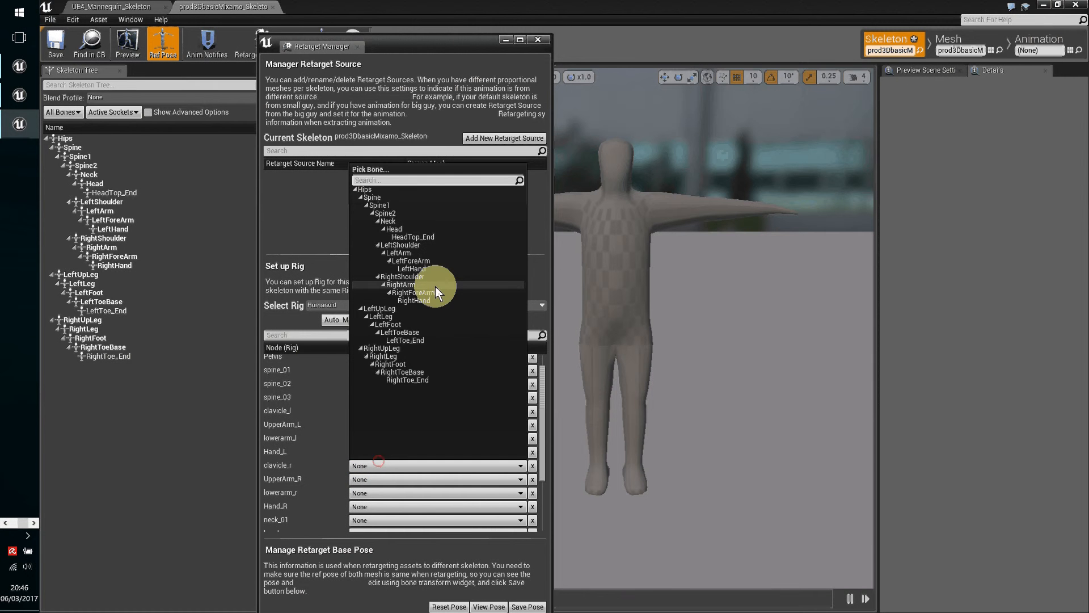
click(416, 276)
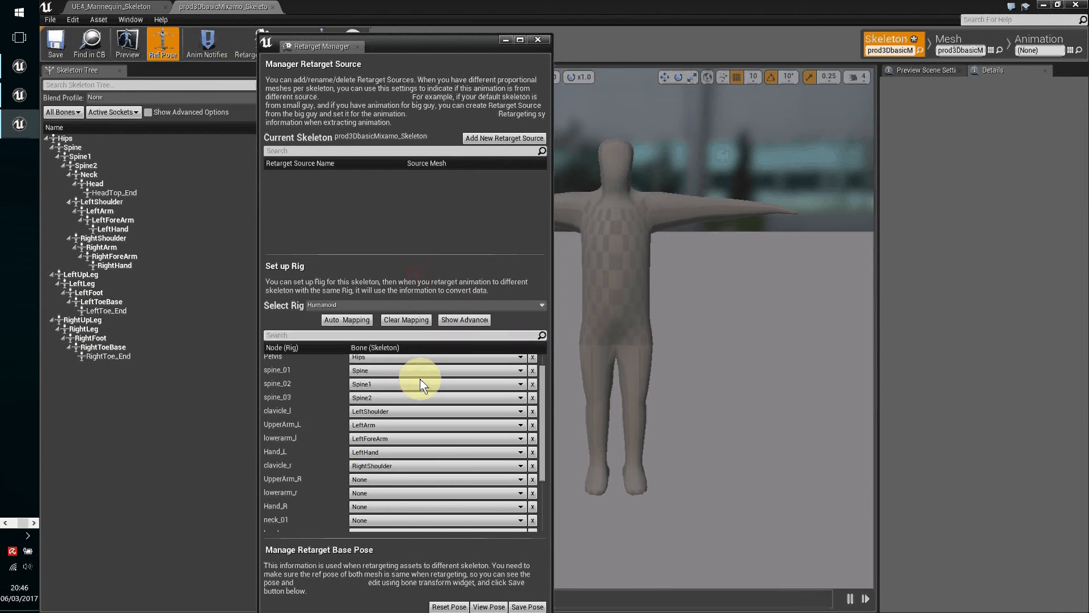
click(372, 480)
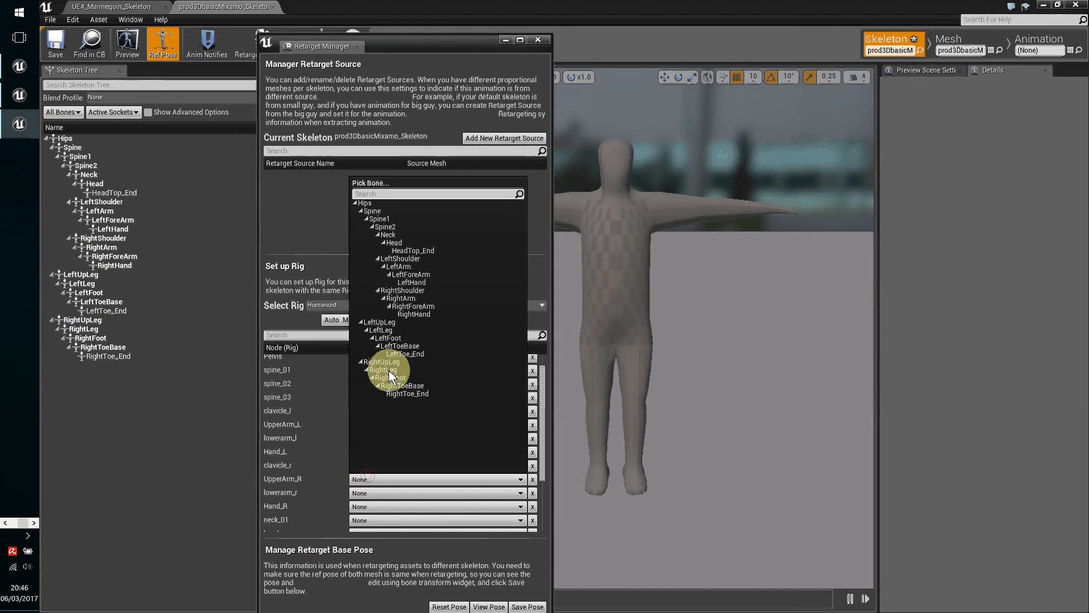
click(400, 300)
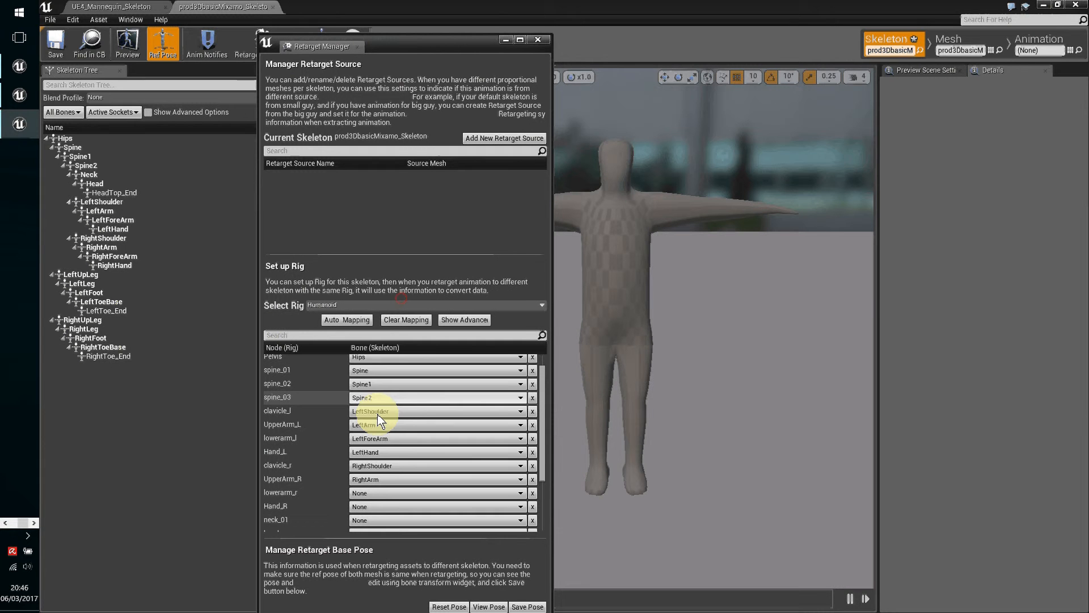
click(369, 493)
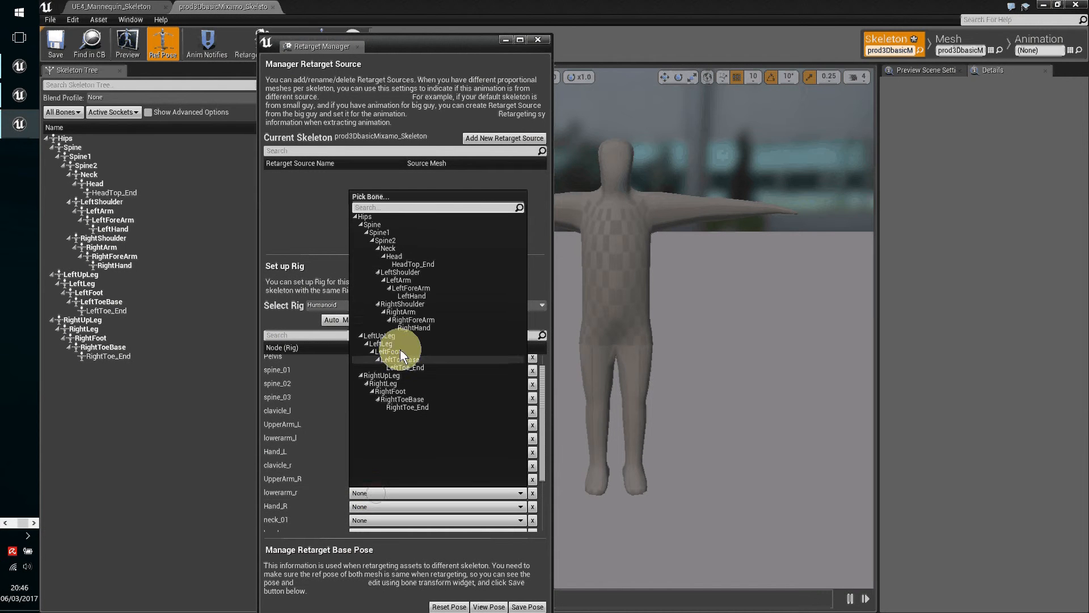
click(416, 320)
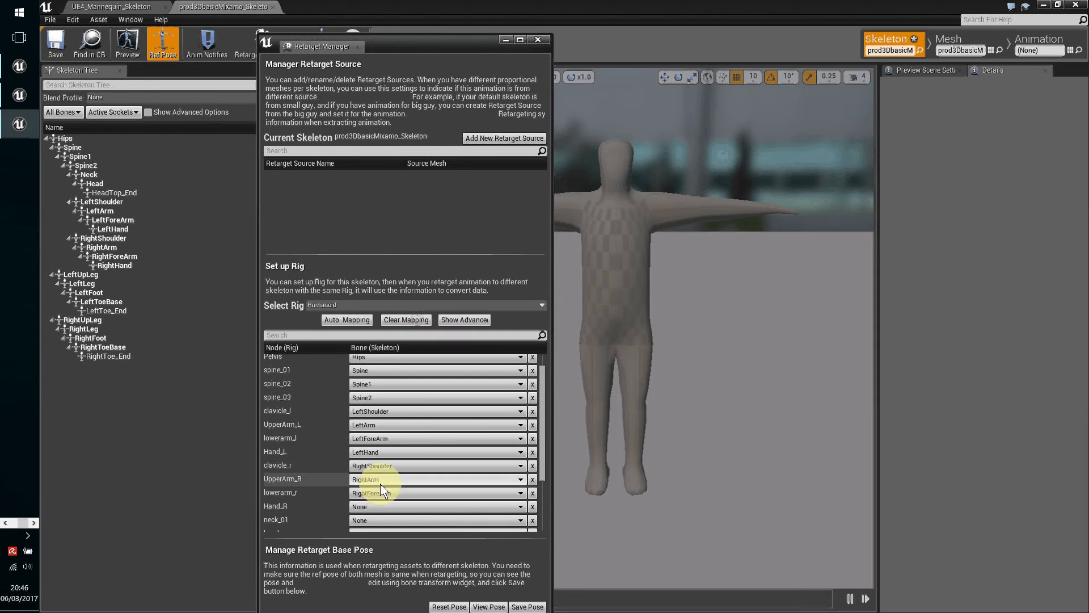
click(372, 506)
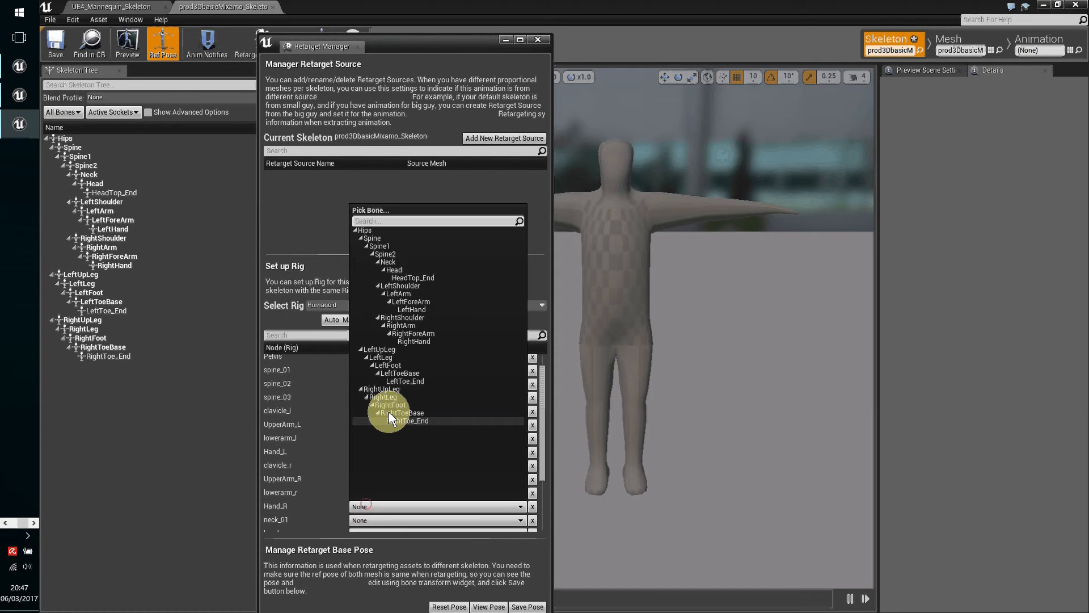
click(420, 343)
- Map the neck_01 node of the Humanoid rig to the Neck bone
scroll(397, 413, down, 3)
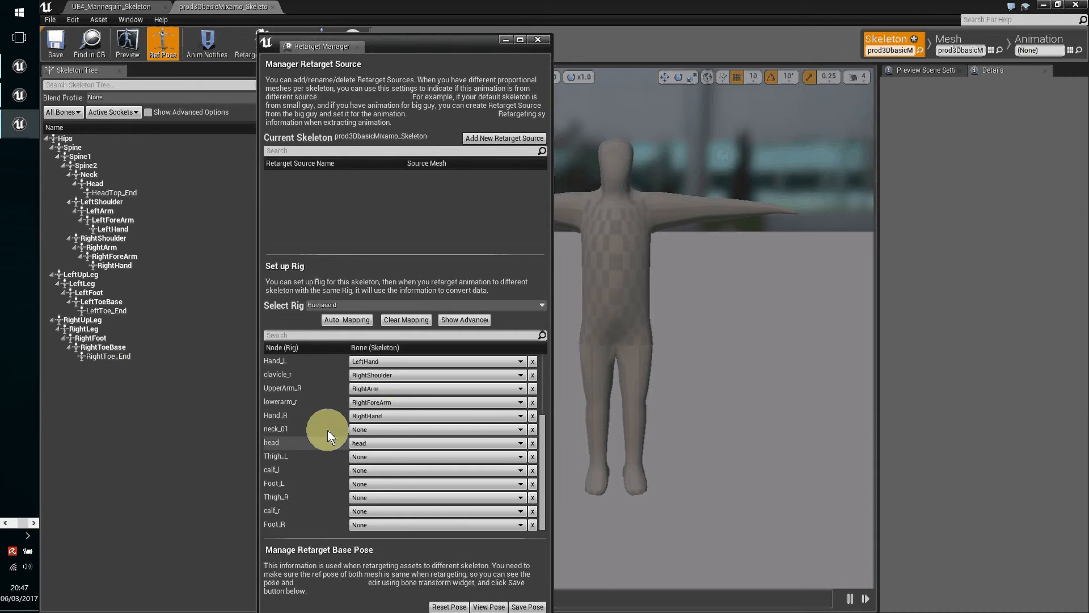
click(368, 429)
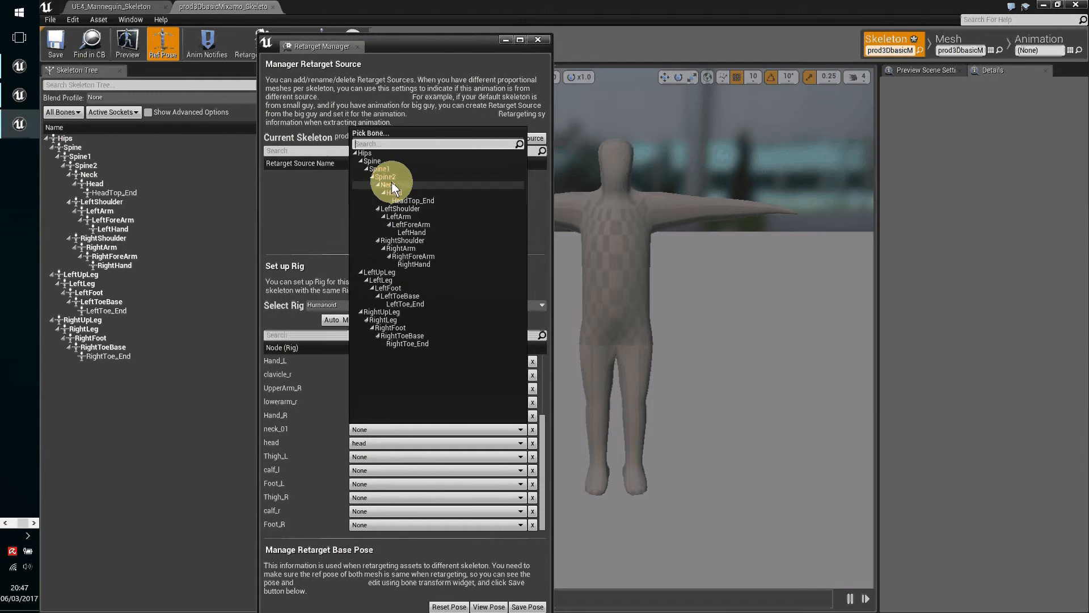
click(392, 184)
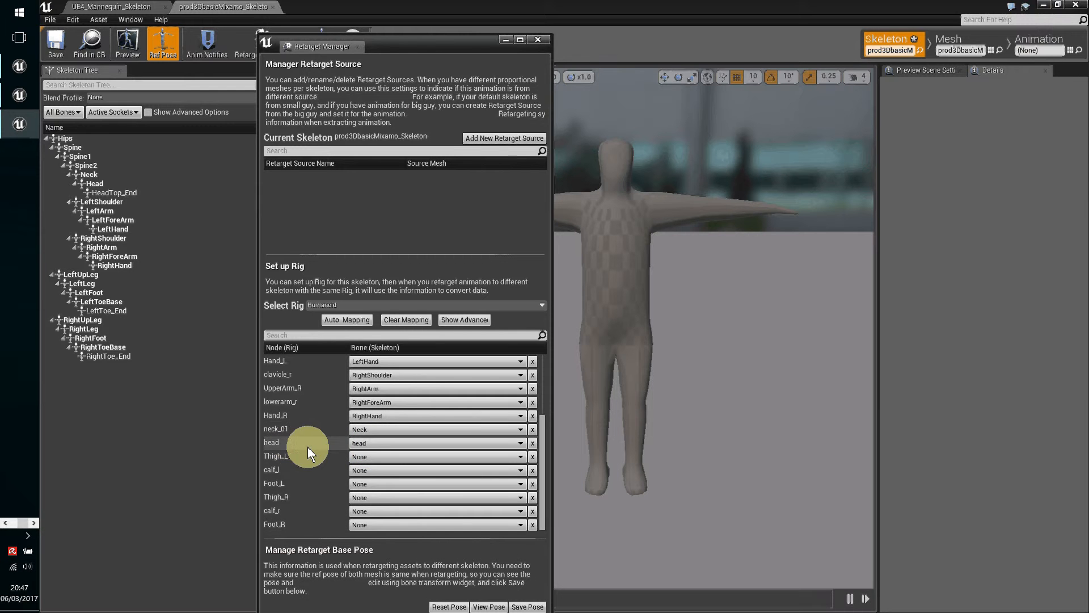
- Map the left leg nodes: Thigh_L to LeftUpLeg, calf_l to LeftLeg and Foot_L to LeftFoot
click(365, 457)
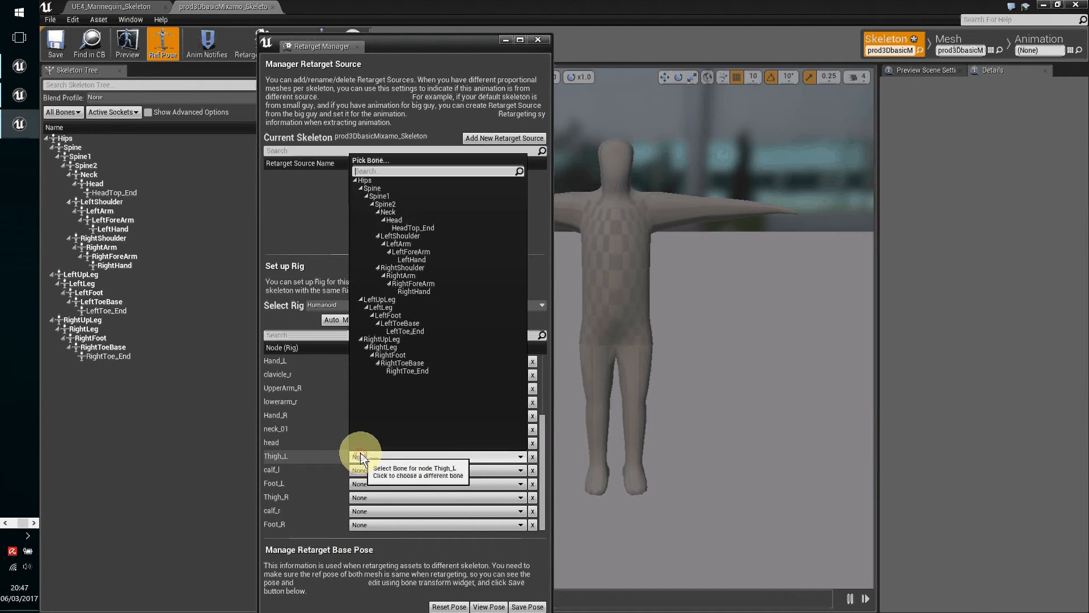
click(390, 300)
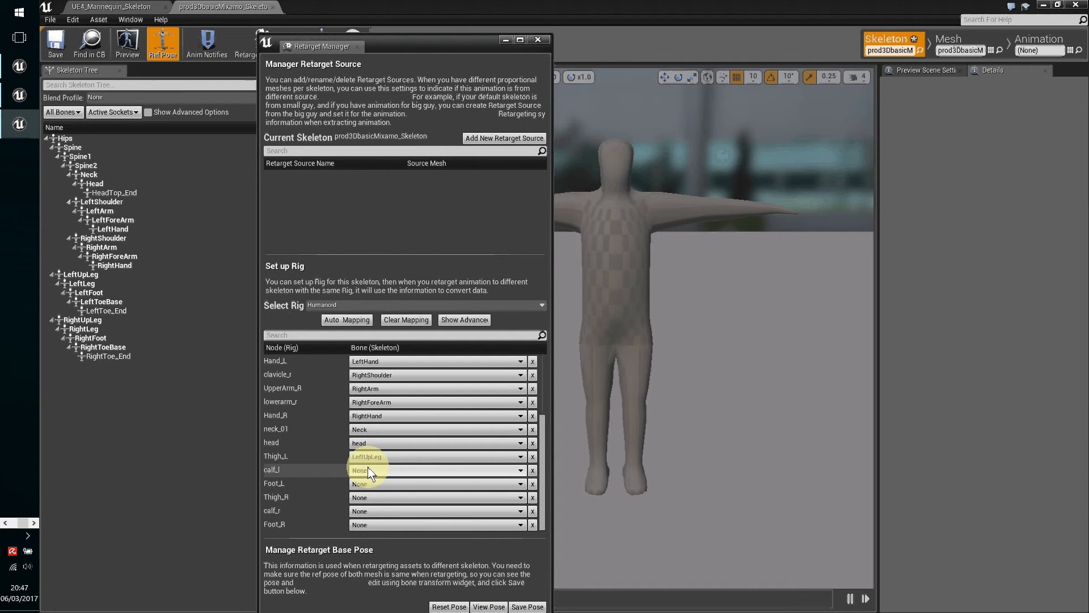
click(368, 470)
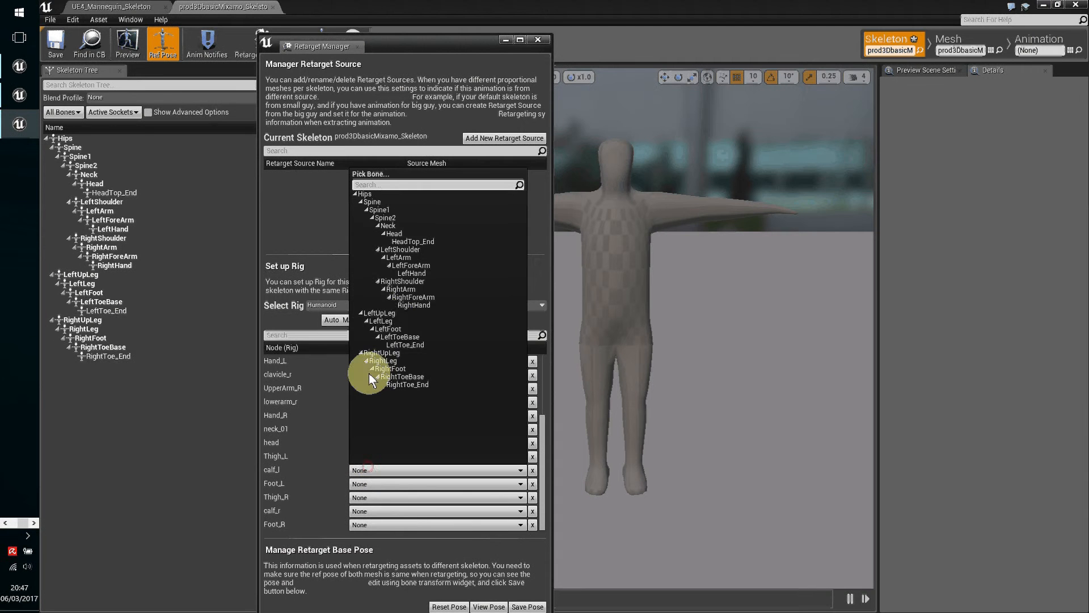
click(391, 321)
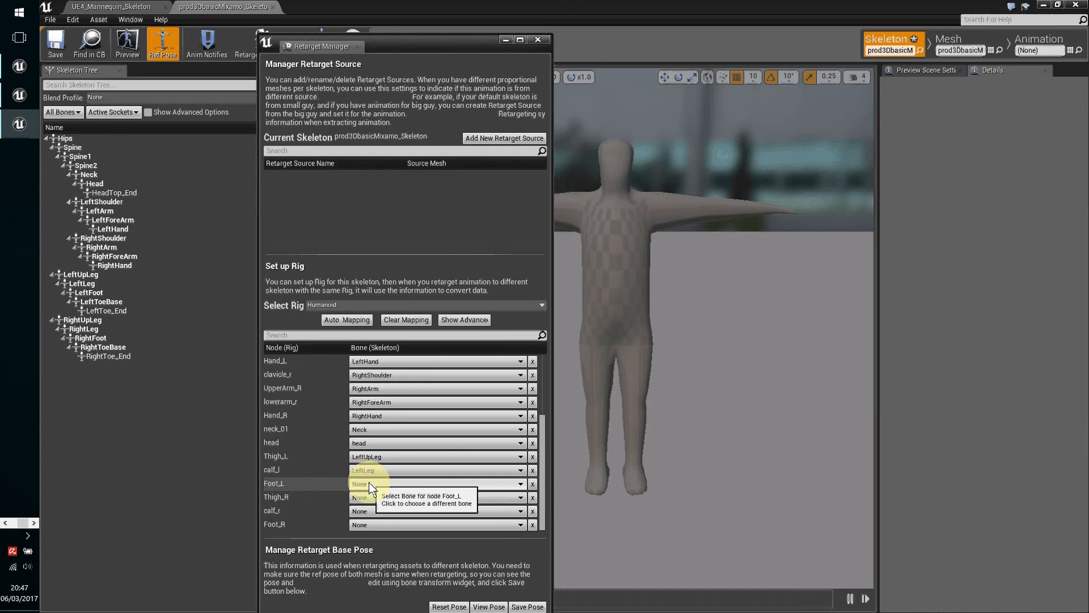
click(373, 484)
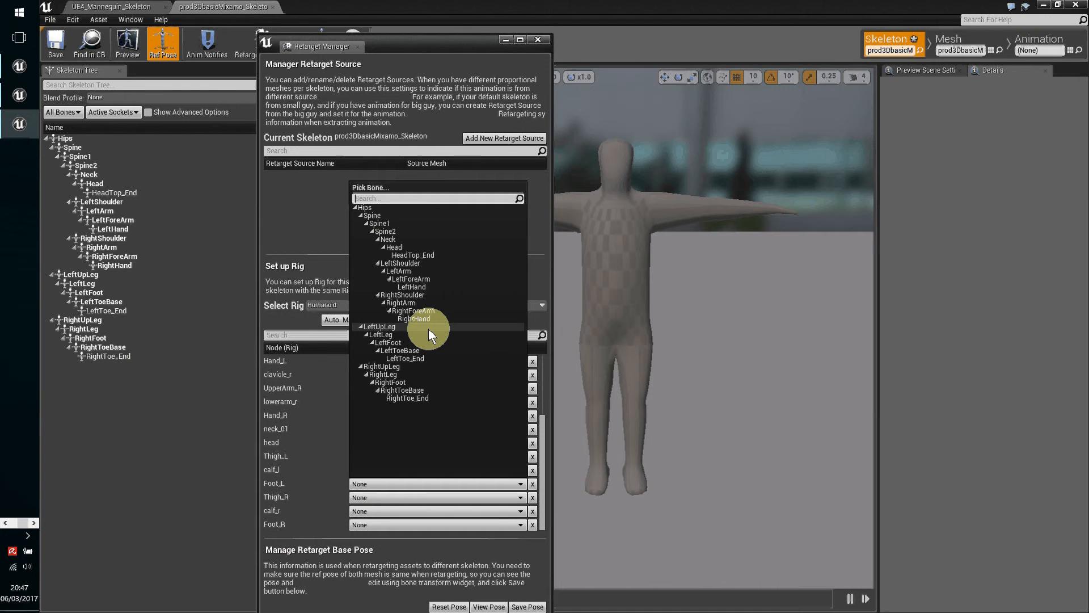
click(387, 343)
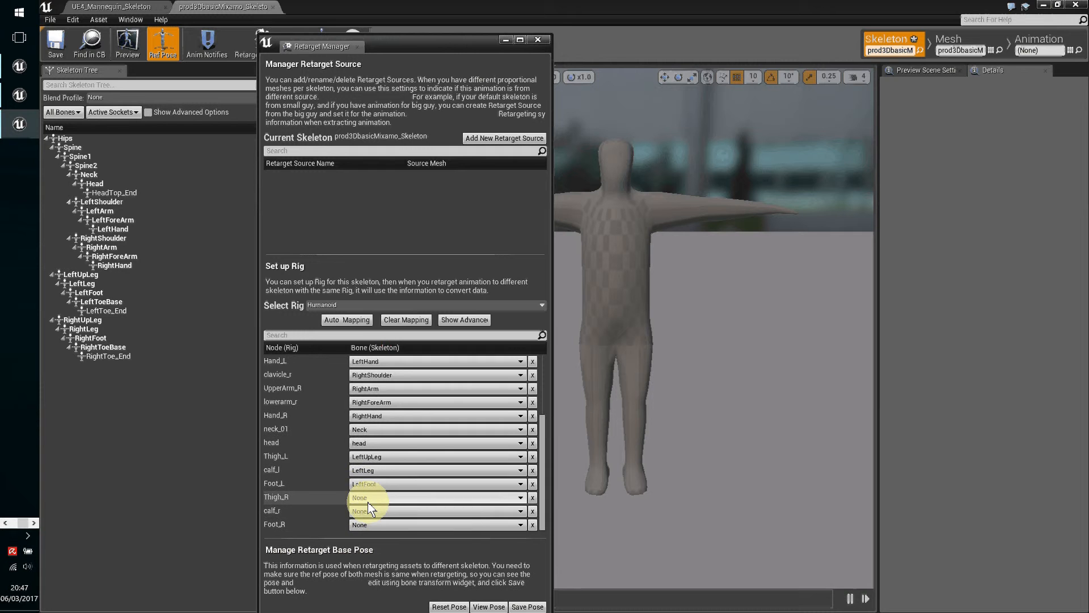
- Map the right leg nodes: Thigh_R to RightUpLeg, calf_r to RightLeg and Foot_R to RightFoot
click(366, 499)
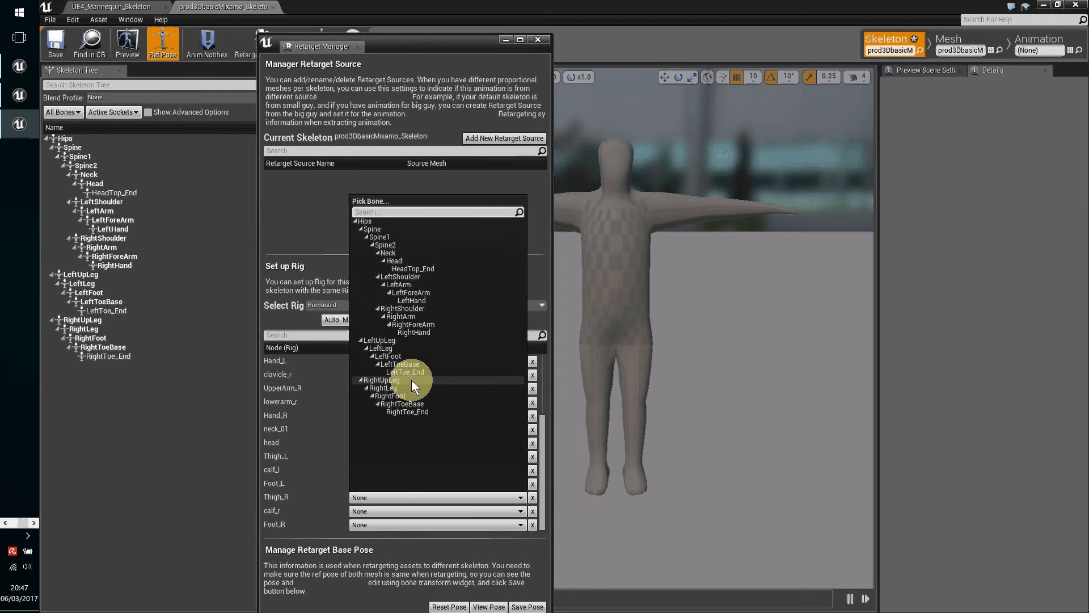
click(387, 379)
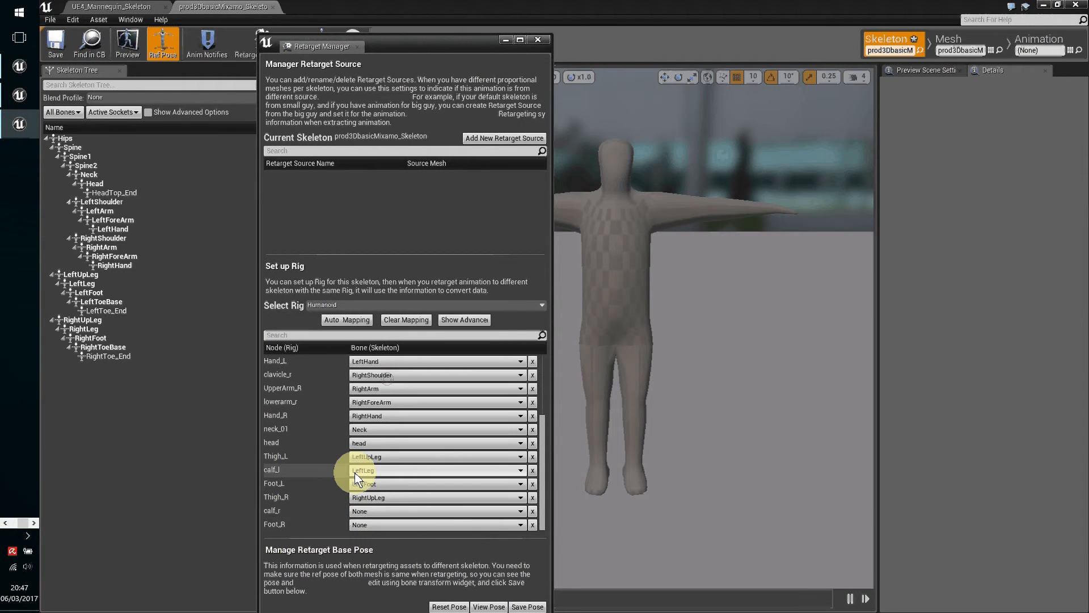
click(368, 512)
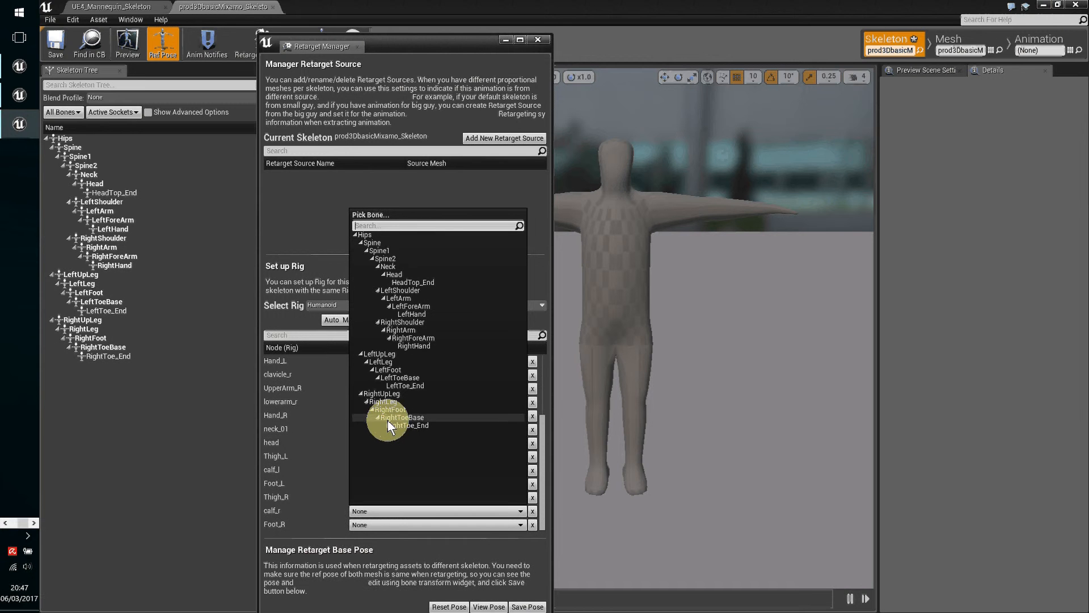
click(389, 403)
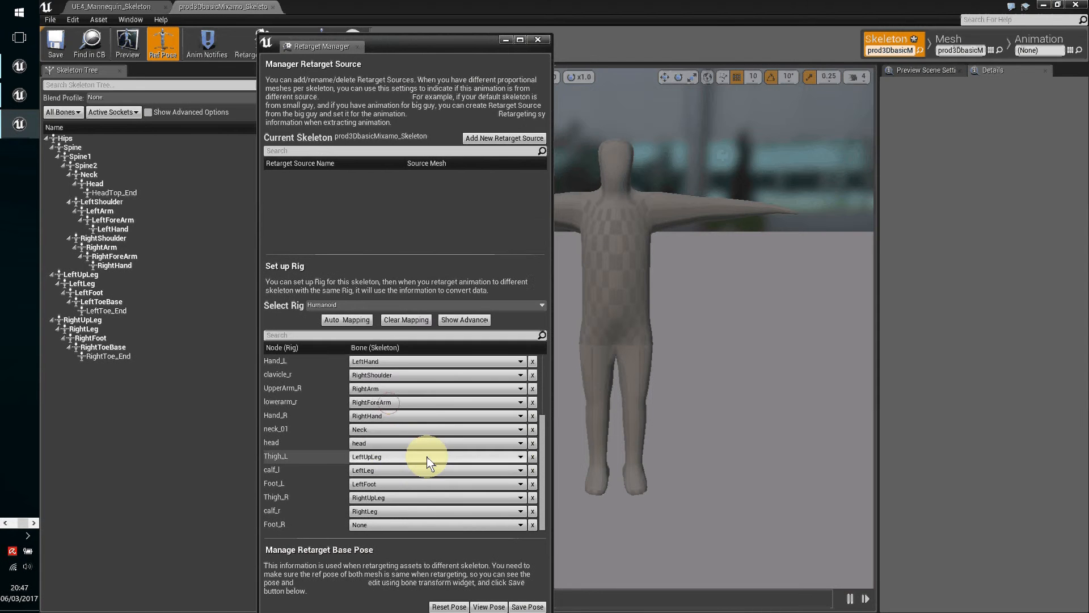
click(374, 524)
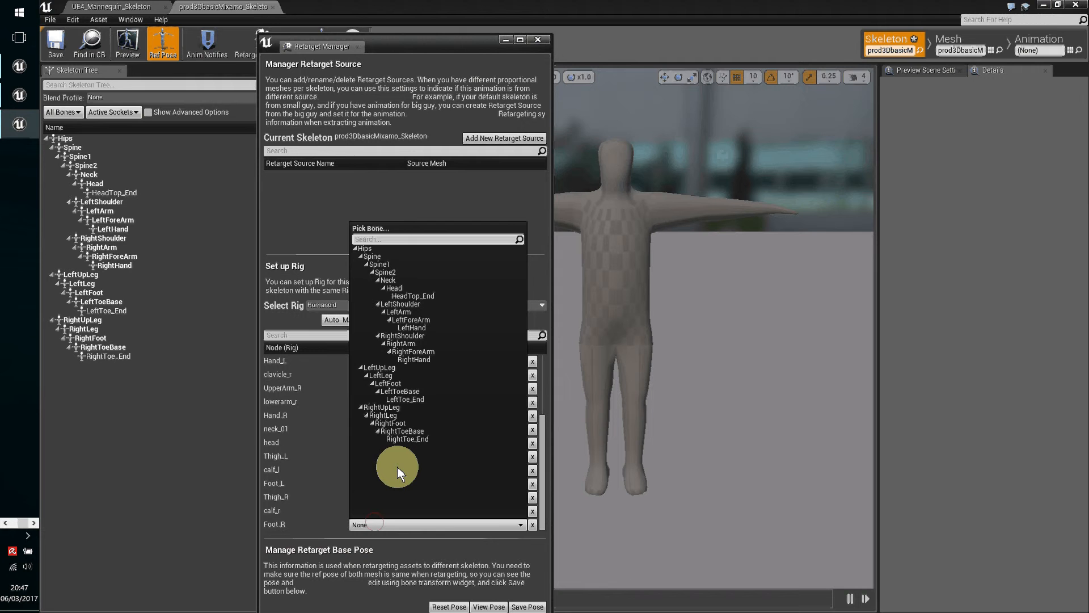
click(383, 424)
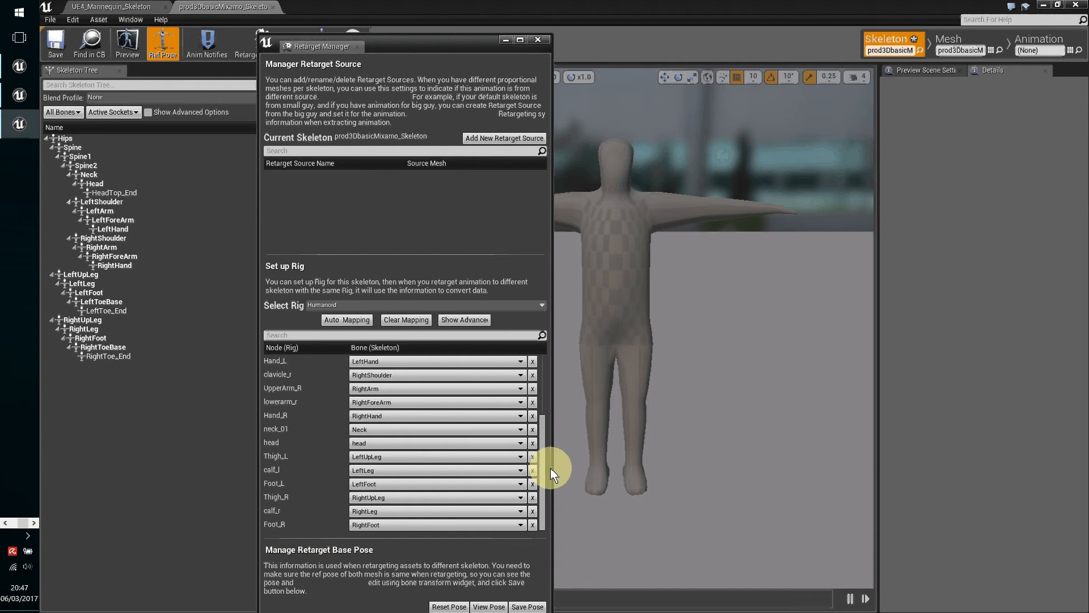
- Review the Mixamo skeleton's Humanoid rig mapping from Root to Foot_R and close the Retarget Manager
drag(543, 472, 539, 394)
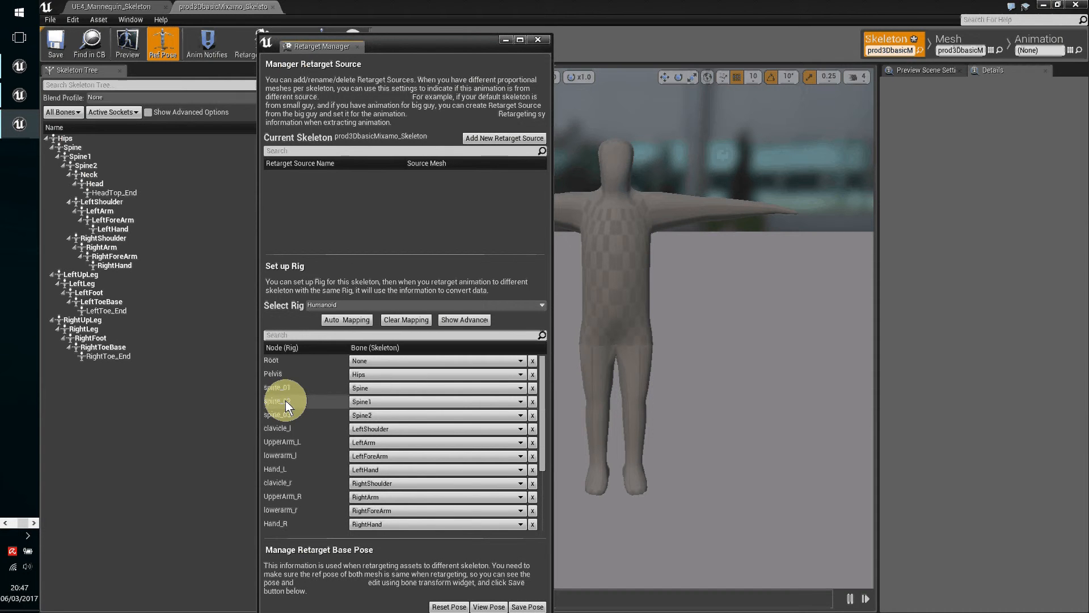
drag(542, 376, 481, 345)
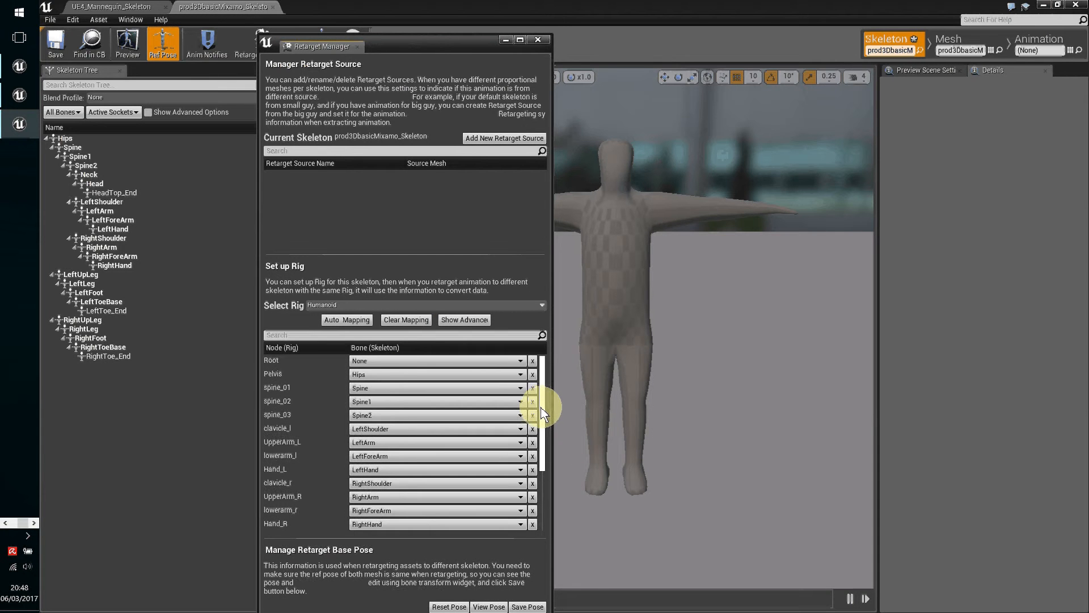
drag(541, 406, 530, 365)
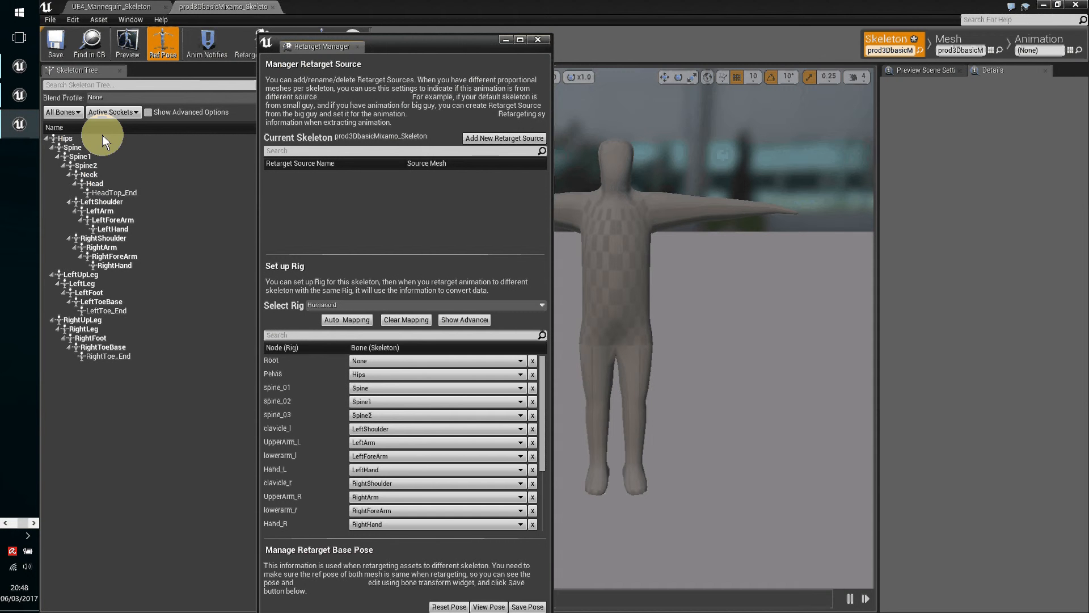
click(540, 40)
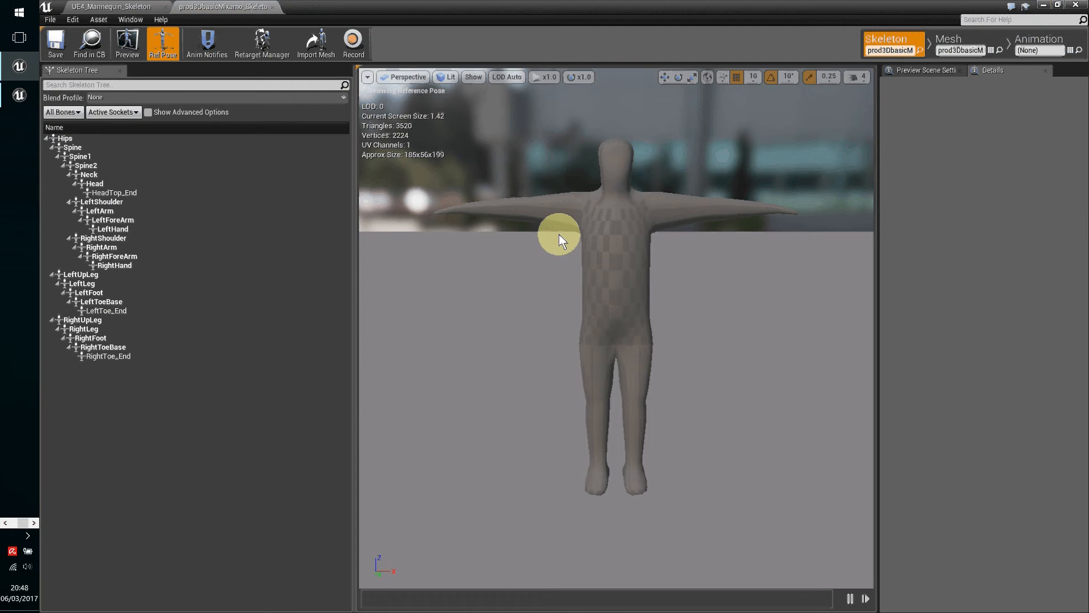
- Switch to UE4_Mannequin_Skeleton and move its Retarget Manager window clear of the mannequin preview
click(114, 8)
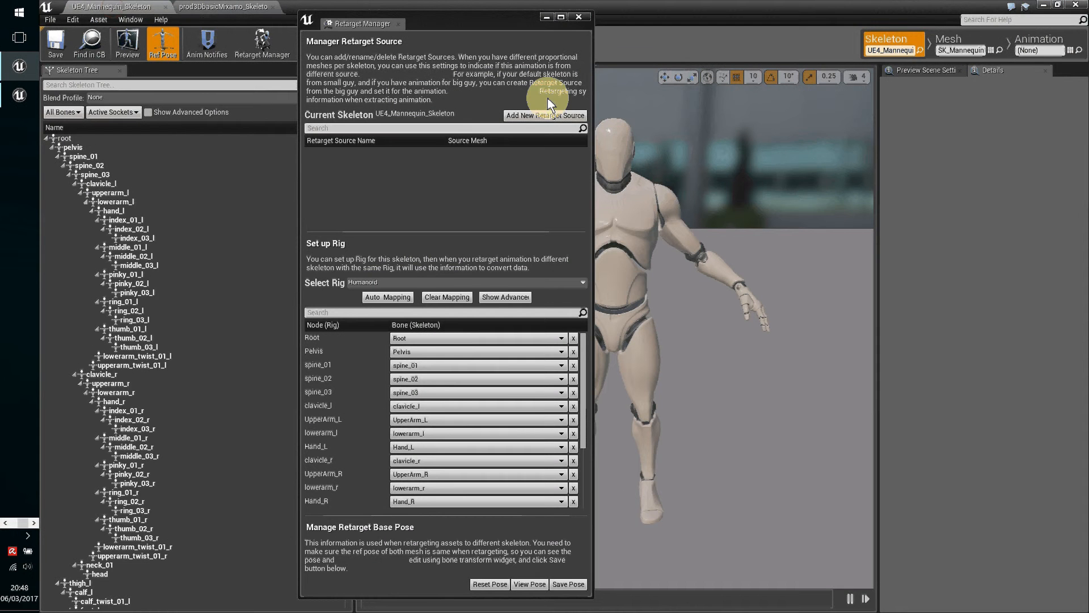
drag(496, 24, 987, 50)
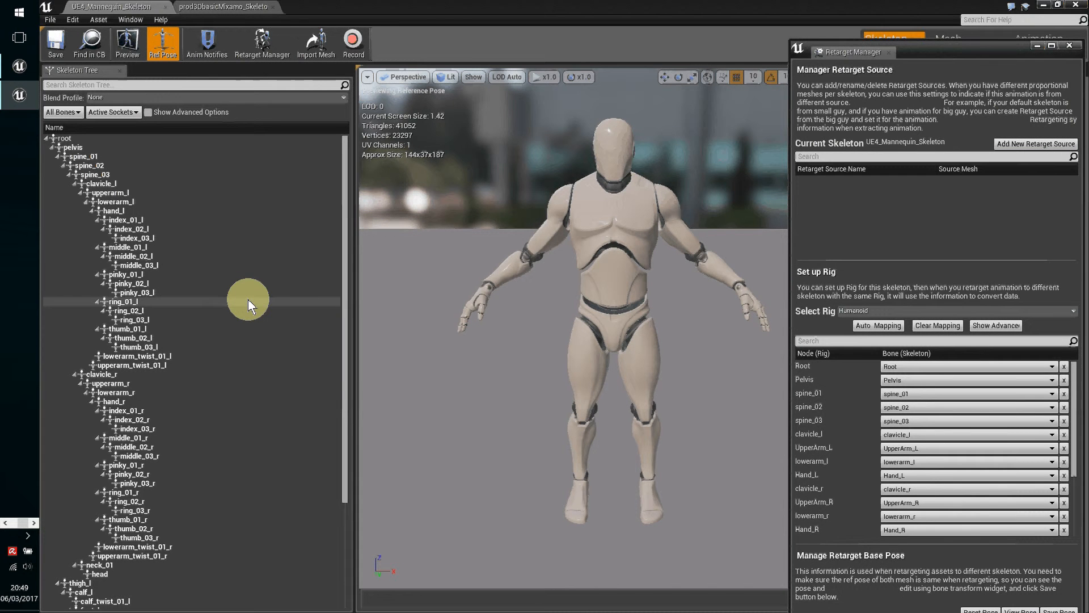
click(107, 193)
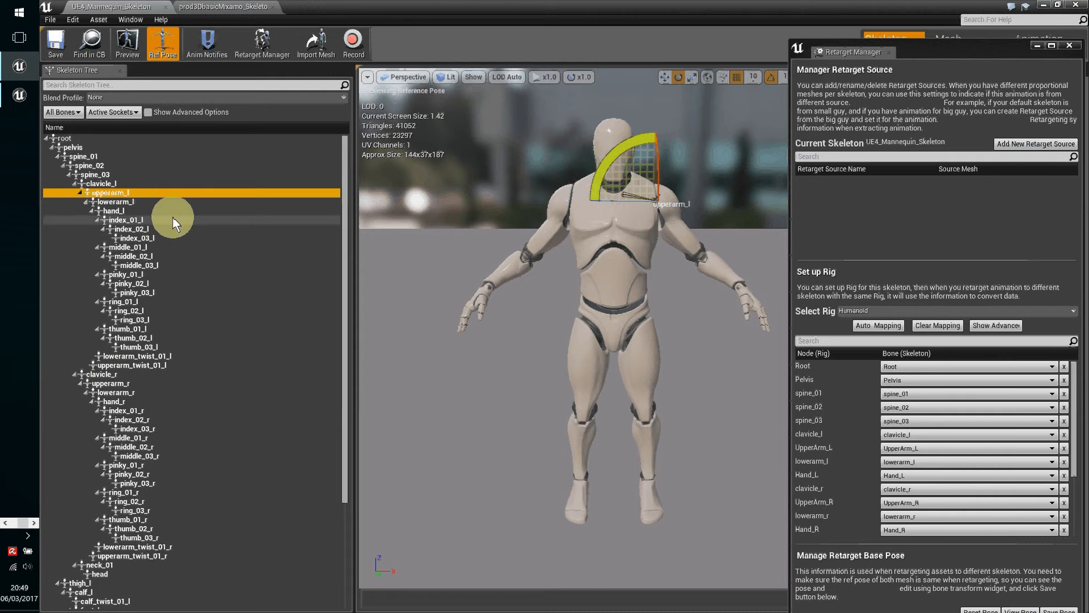
click(111, 383)
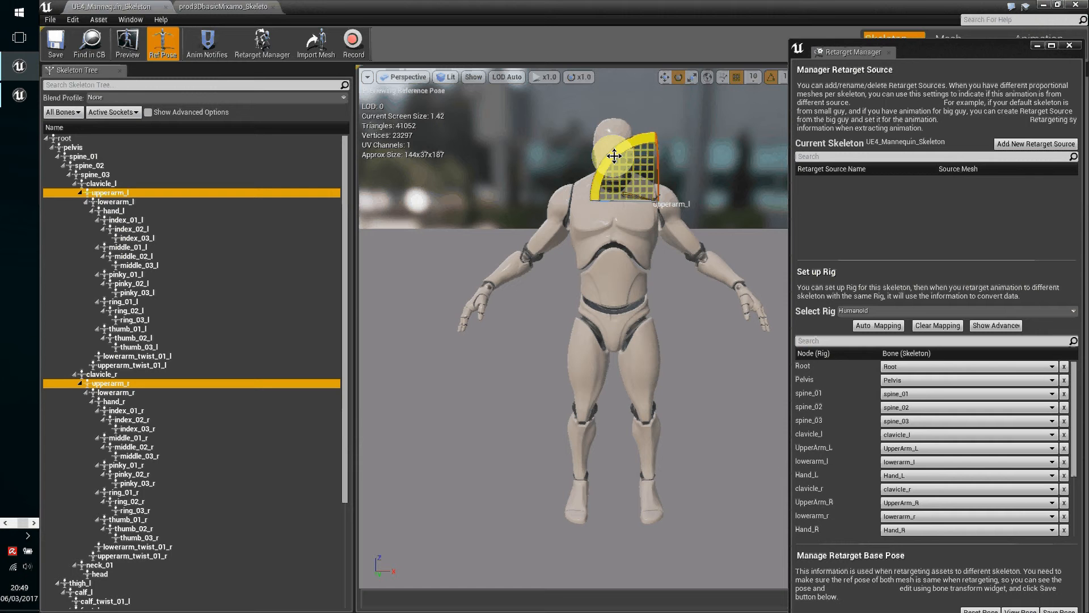
drag(609, 187, 630, 291)
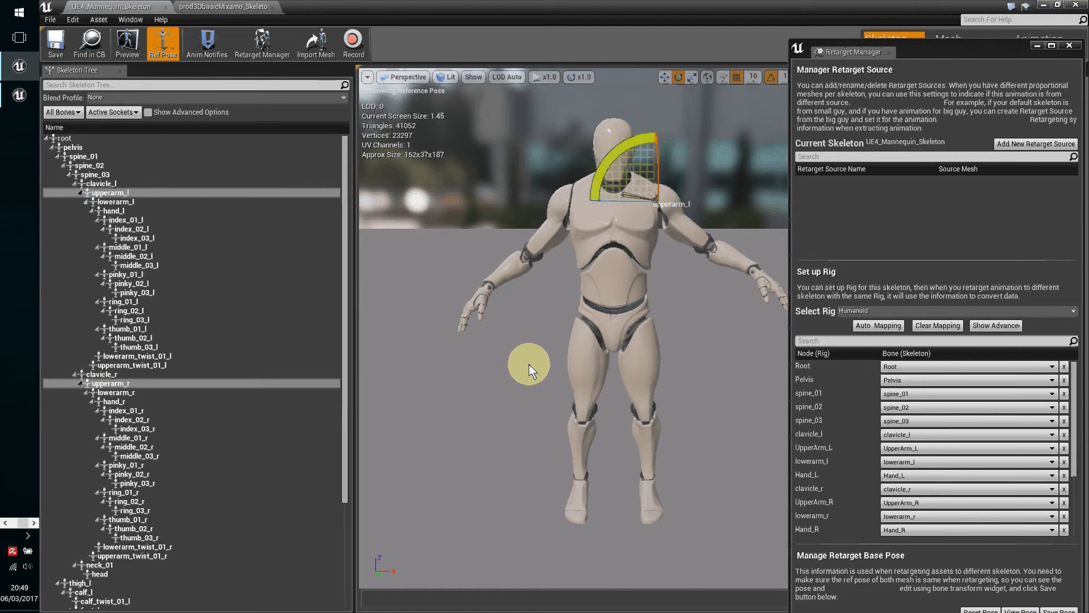
key(ctrl+z)
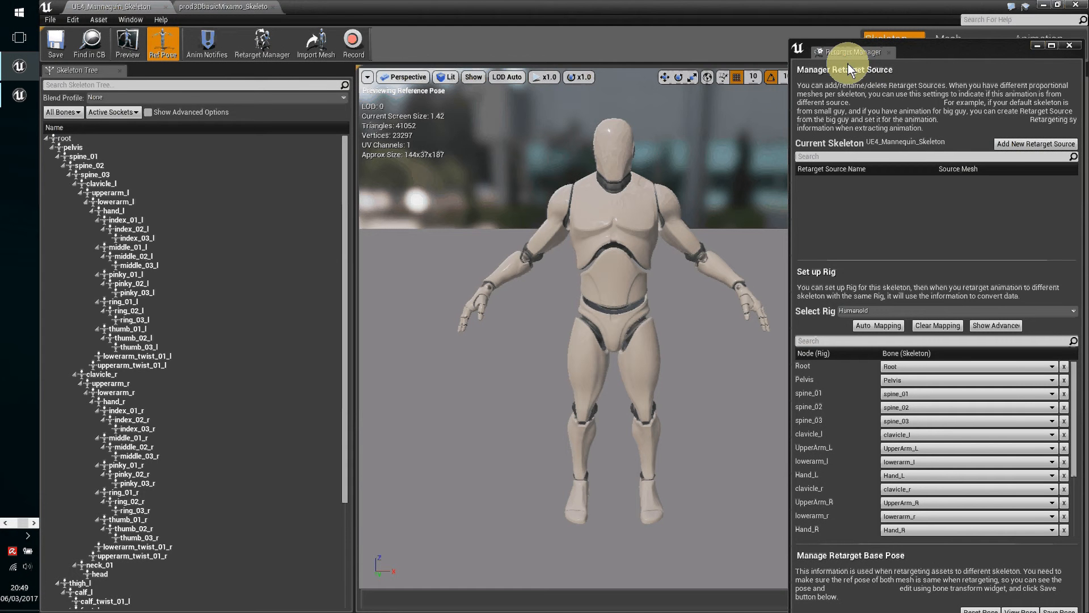
- Set the rotation snap for the mannequin viewport to 5°
drag(937, 45, 954, 35)
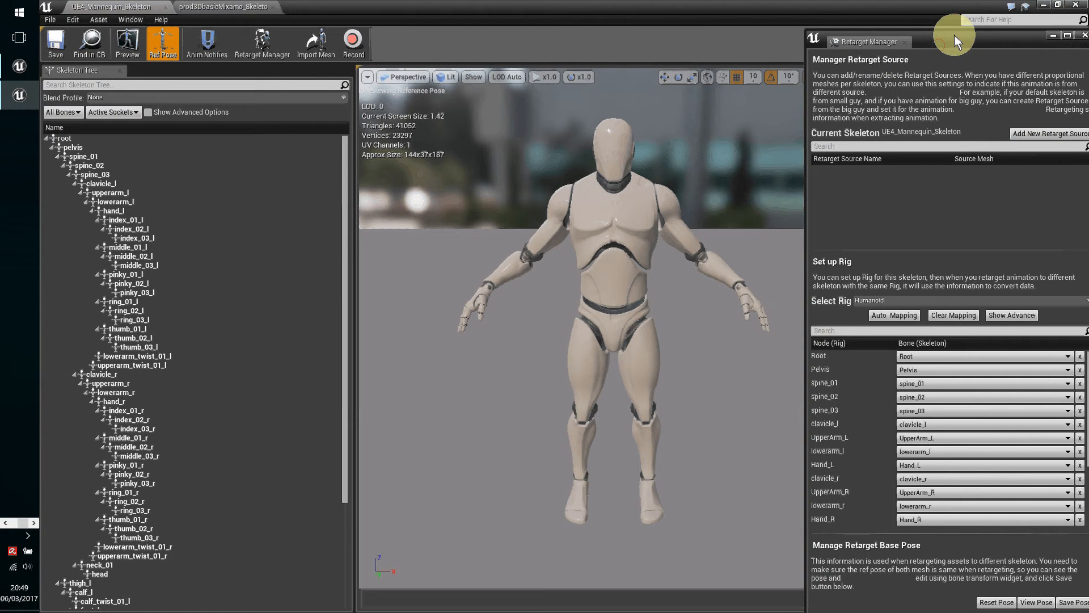
click(790, 77)
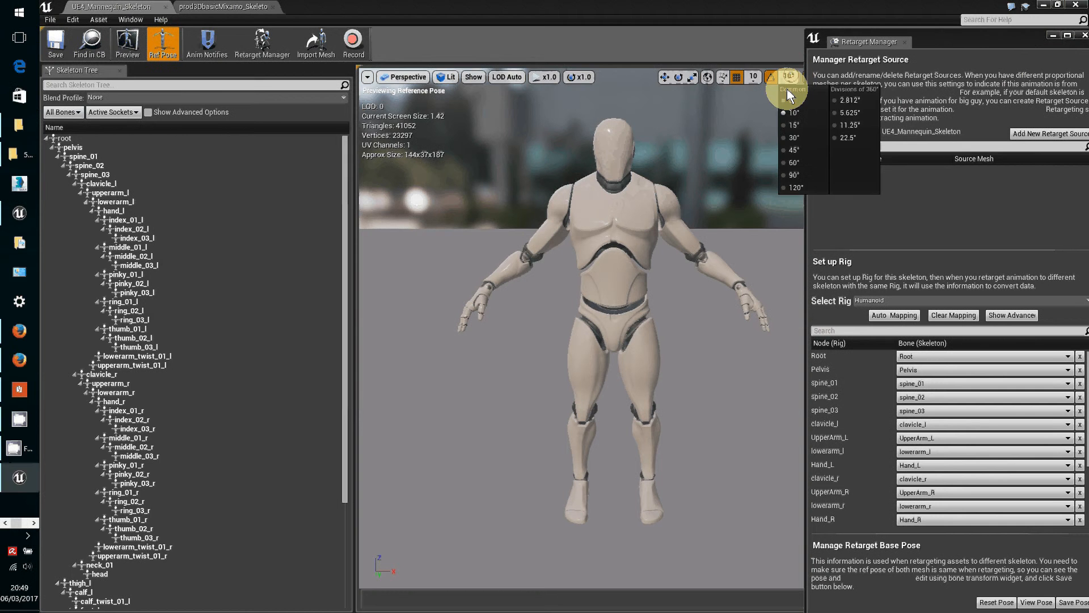
click(787, 88)
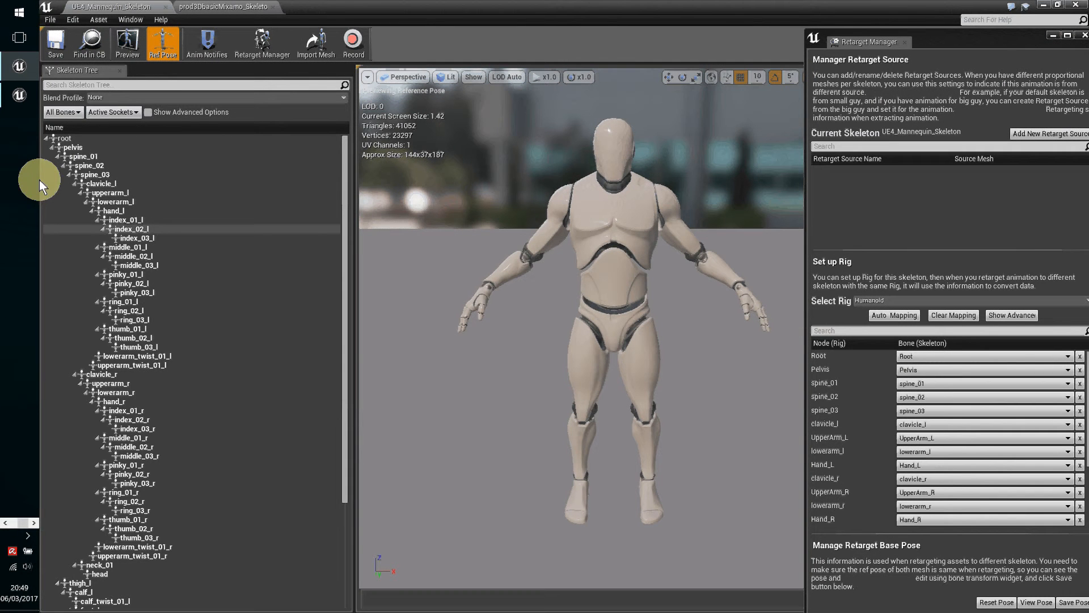
- Rotate the mannequin's upperarm_l and upperarm_r bones upward until both arms are horizontal in a T-pose
click(109, 203)
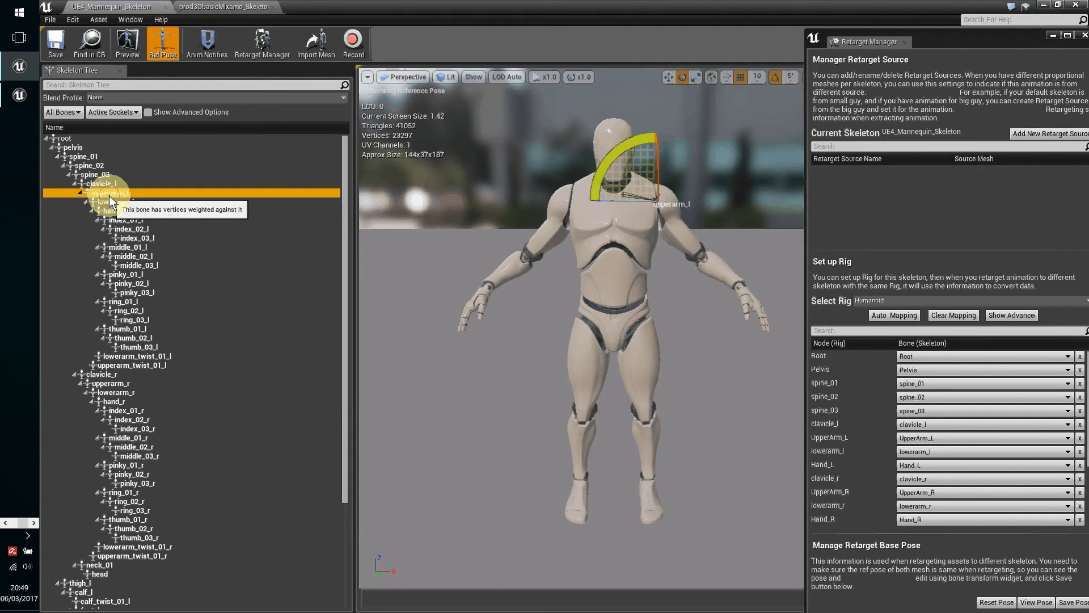
click(611, 163)
drag(610, 163, 577, 560)
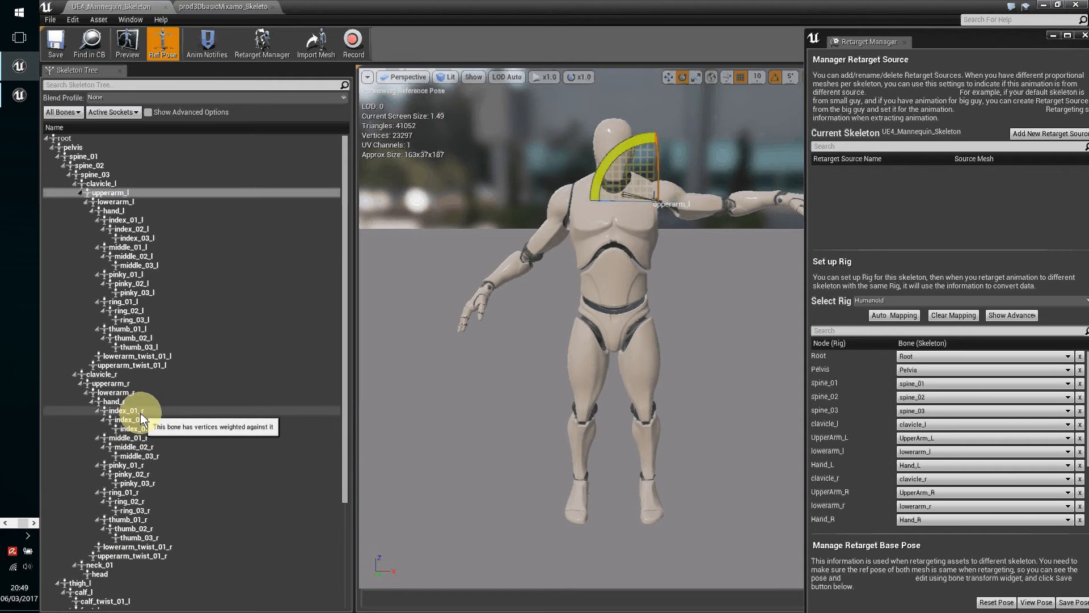
click(111, 382)
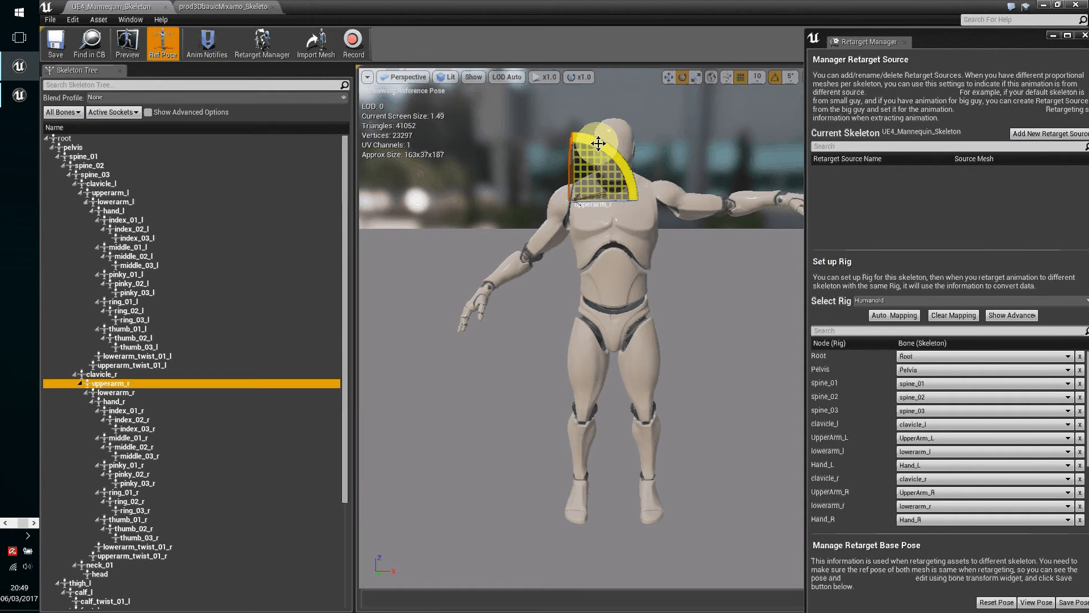
drag(599, 143, 642, 480)
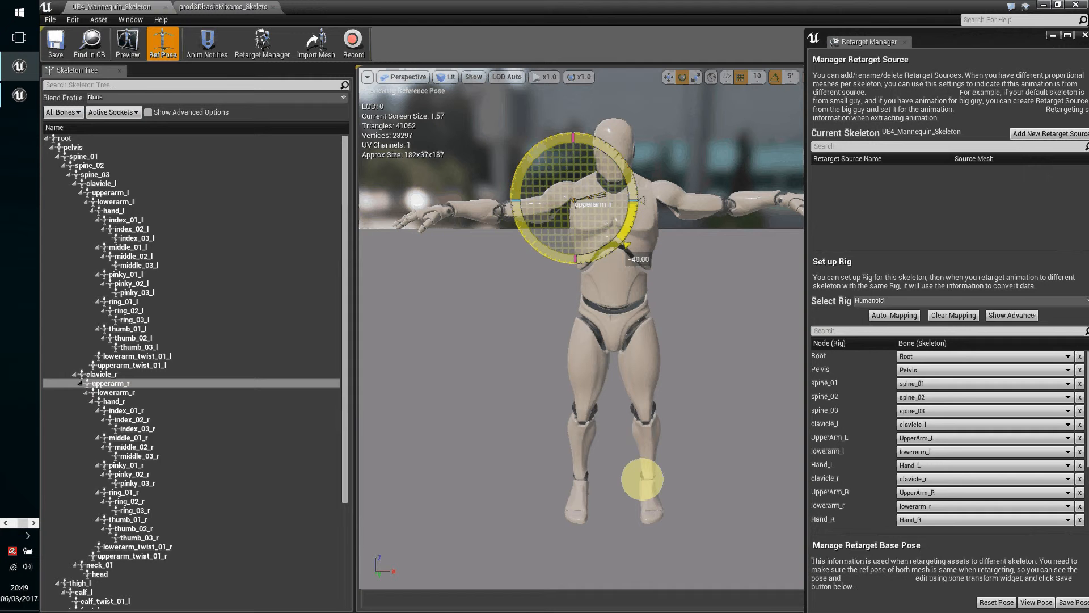
drag(607, 540, 573, 578)
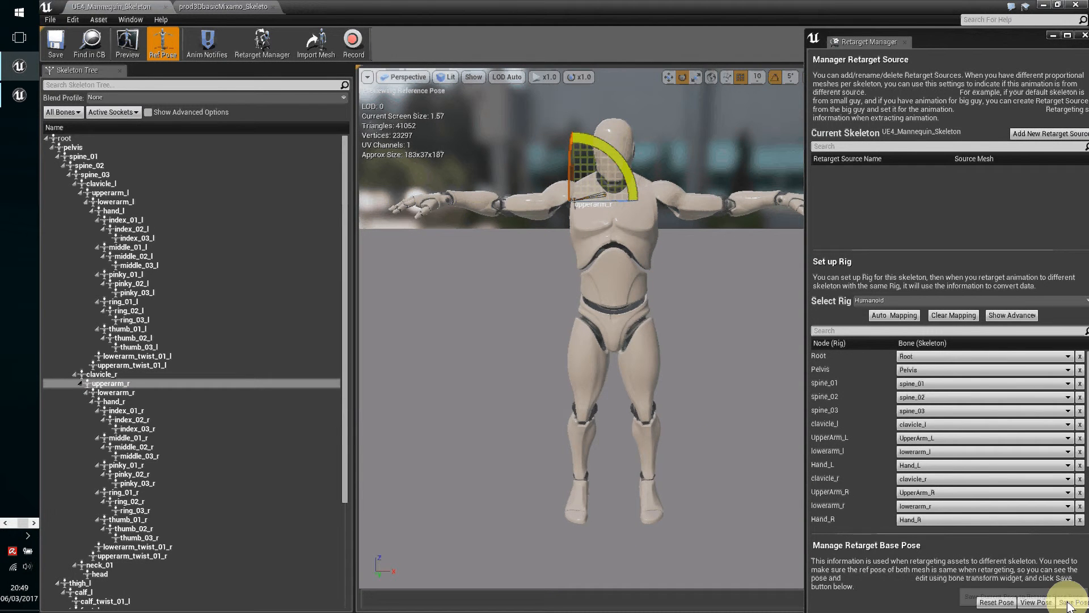
- Save the mannequin's T-pose as its retarget base pose
drag(974, 39, 954, 29)
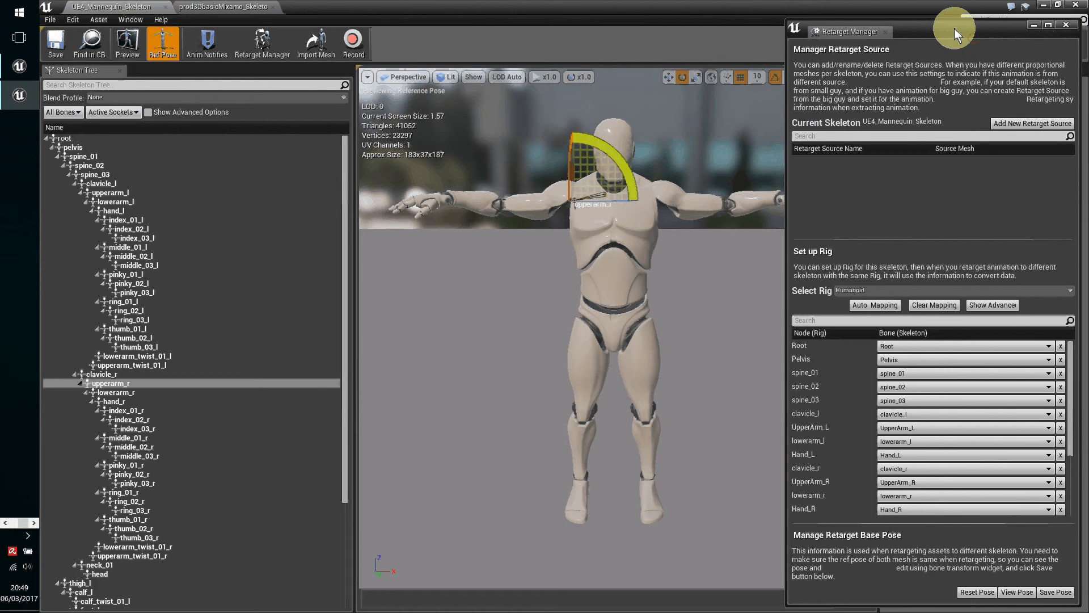
click(1057, 593)
click(1056, 593)
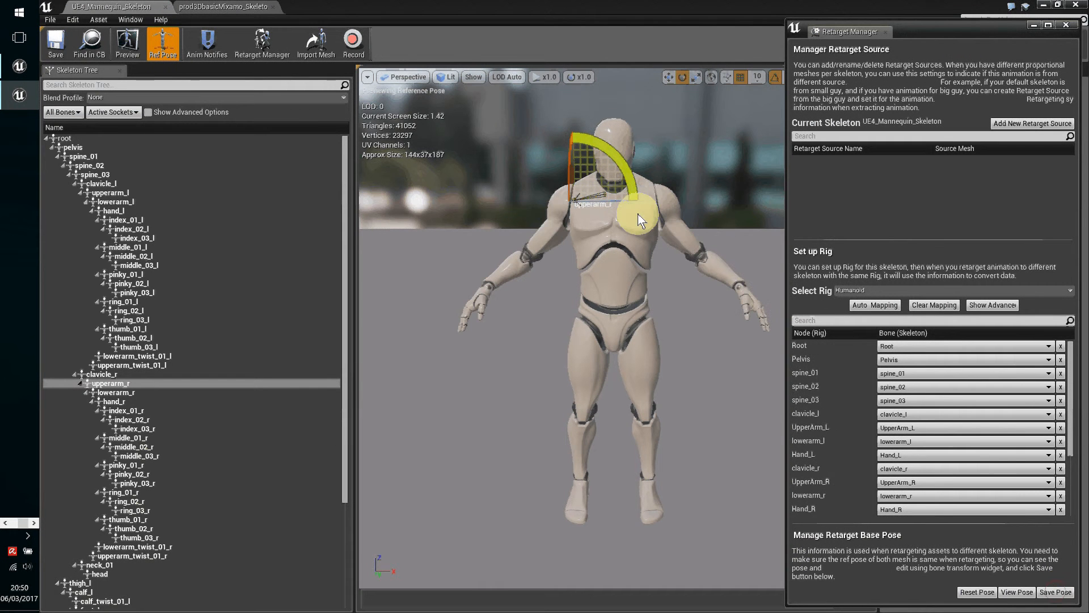
- Display the saved retarget base pose on the mannequin and close the Retarget Manager
click(1017, 594)
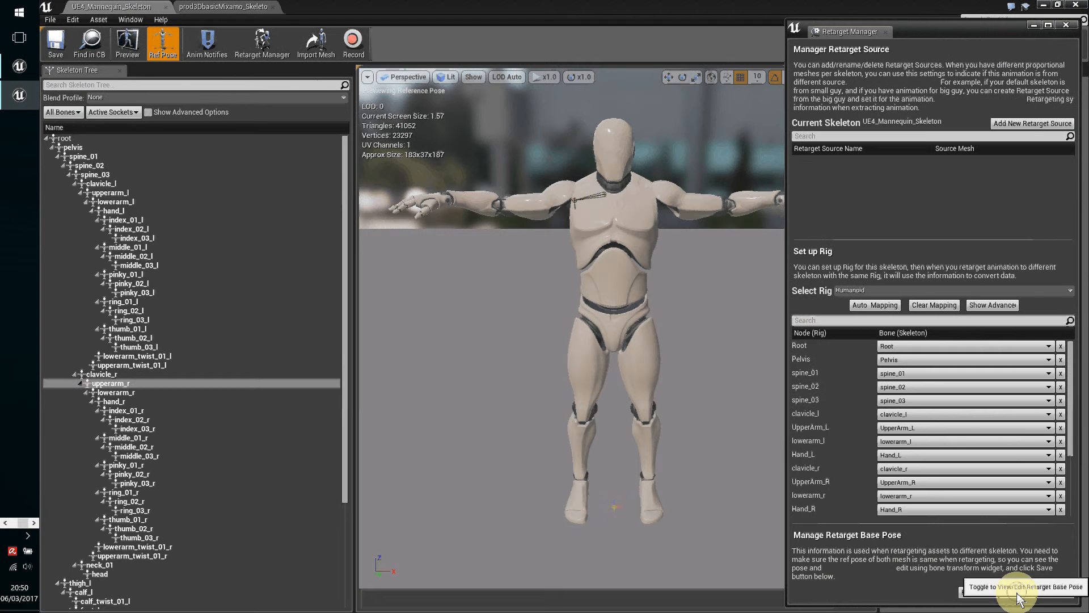
click(584, 205)
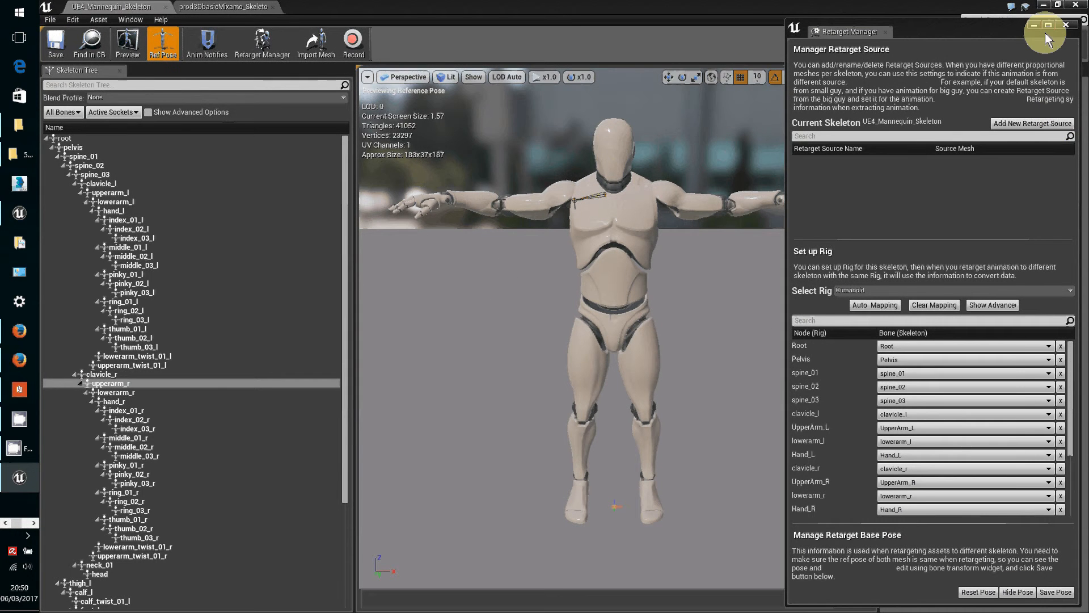
click(1066, 24)
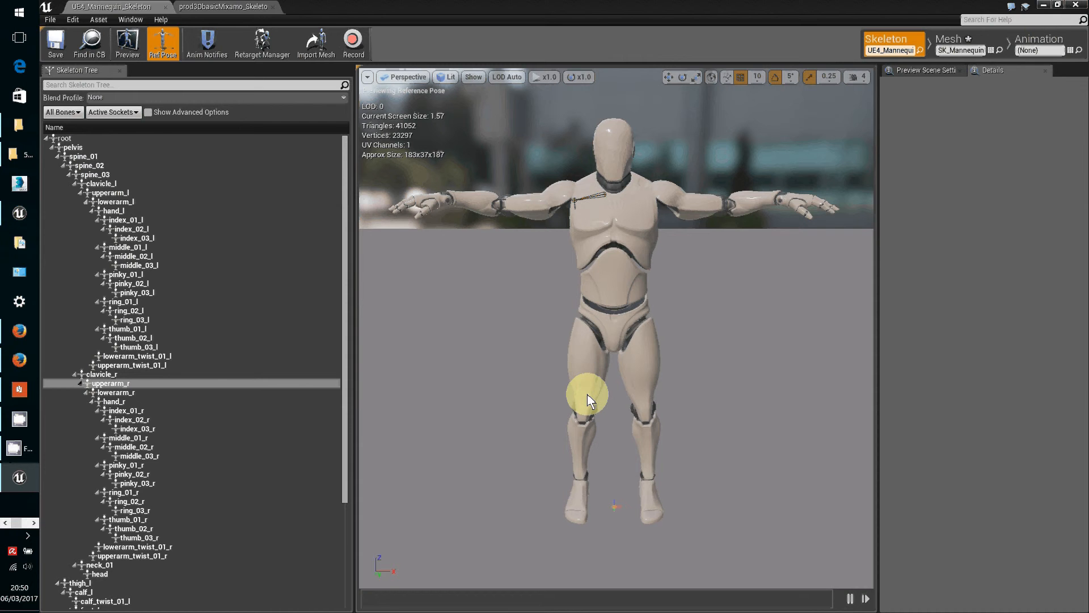
- Save the SK_Mannequin mesh and switch to the prod3DbasicMixamo skeleton
click(964, 39)
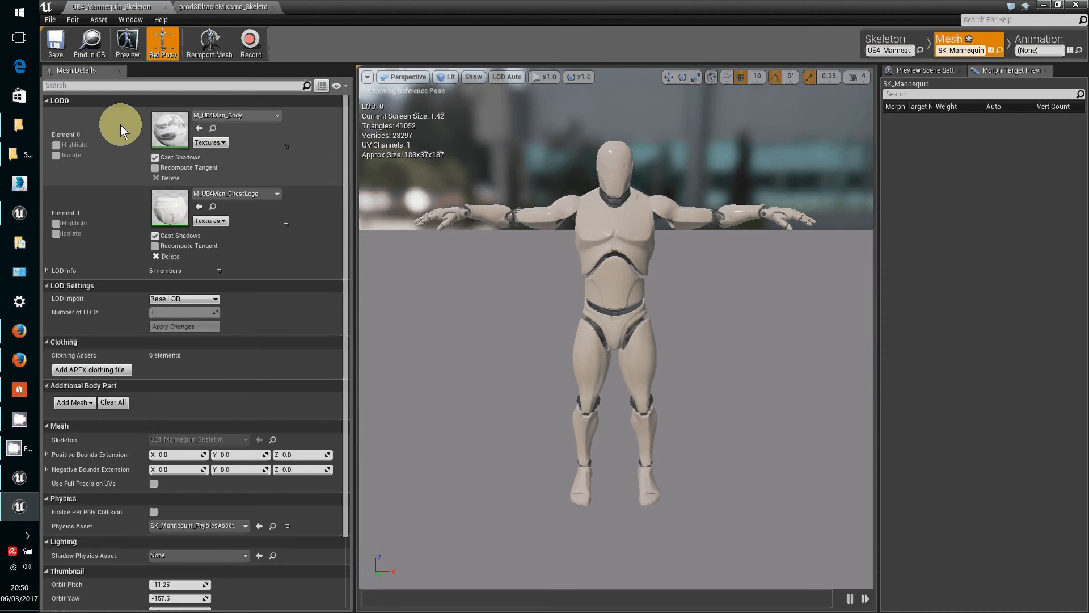
click(54, 54)
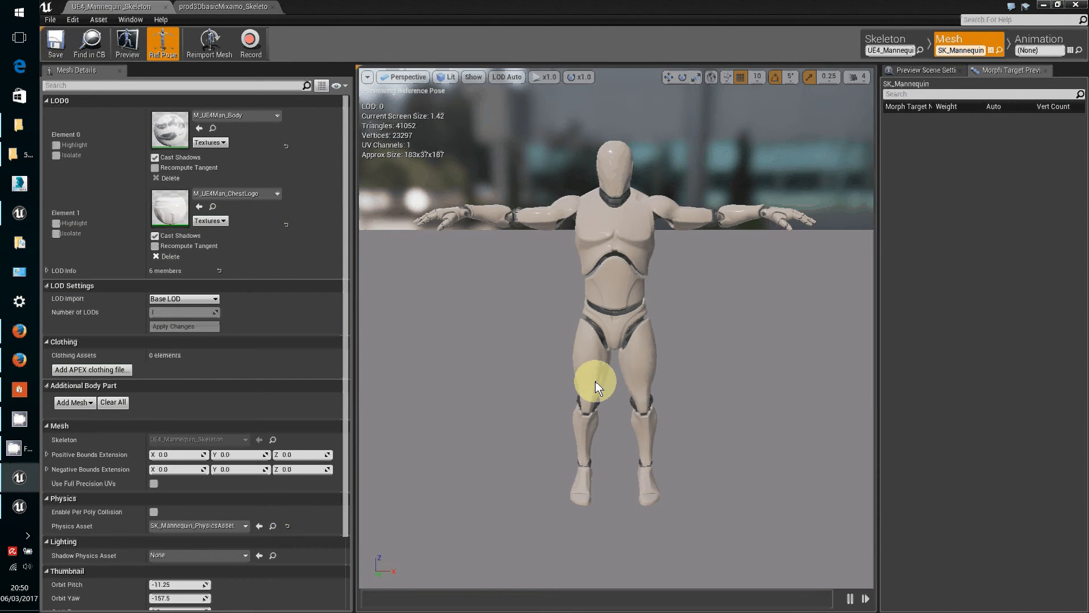
click(230, 7)
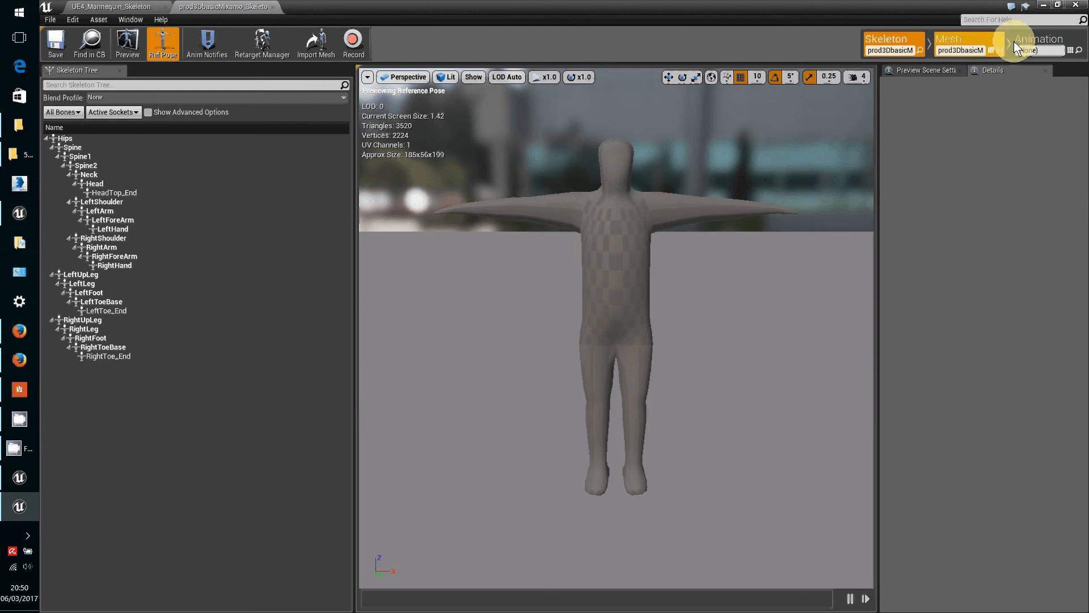
- Close the skeleton editor window and open the Mannequin > Animations content folder
click(1078, 5)
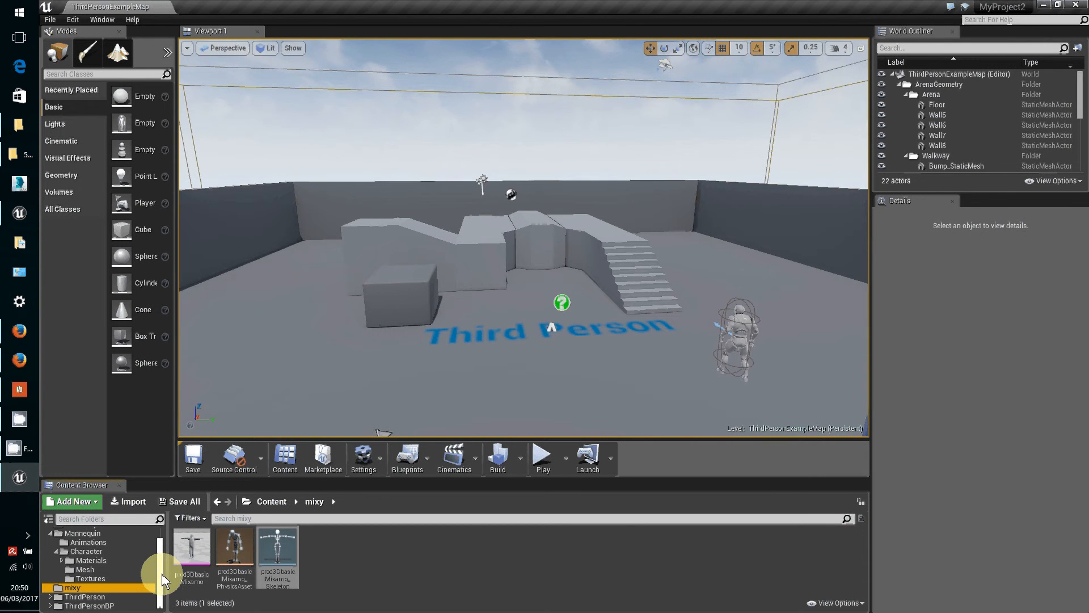
scroll(162, 574, up, 2)
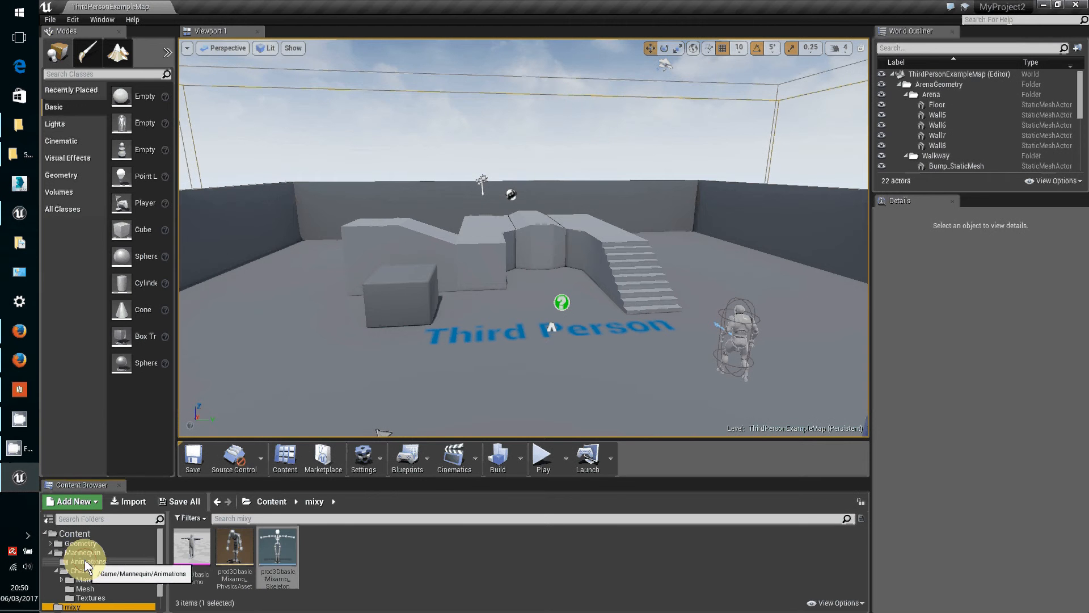
click(84, 561)
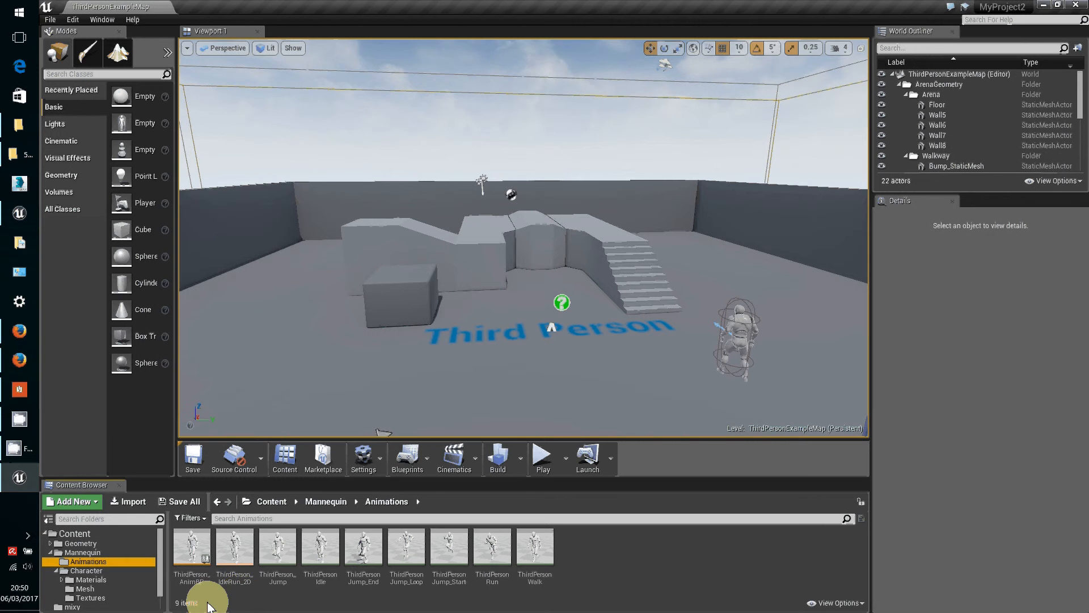
click(282, 550)
shift+click(531, 551)
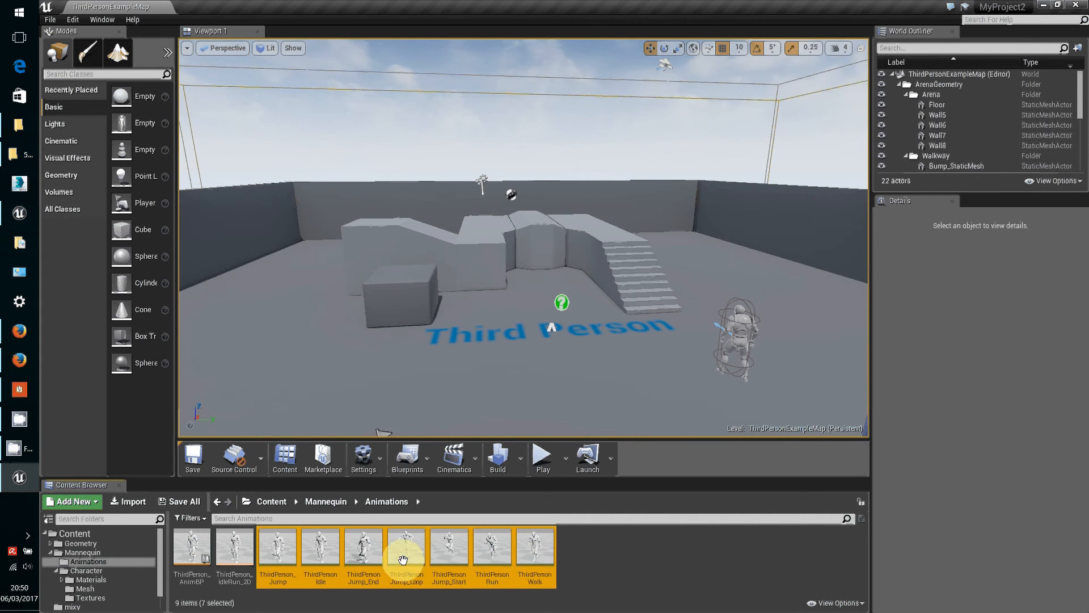
click(587, 563)
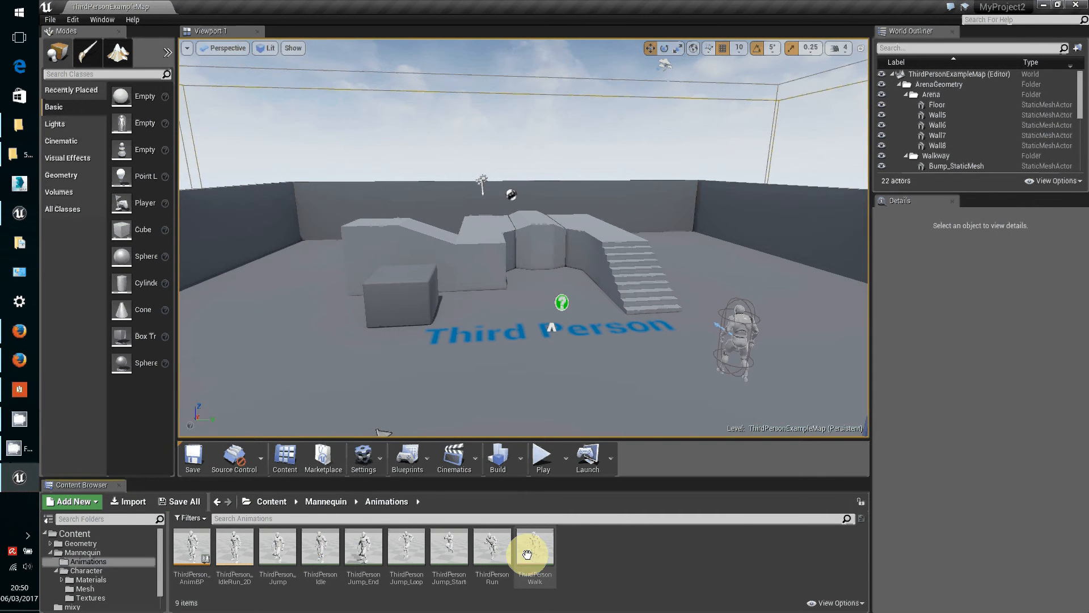
mouse_move(276, 546)
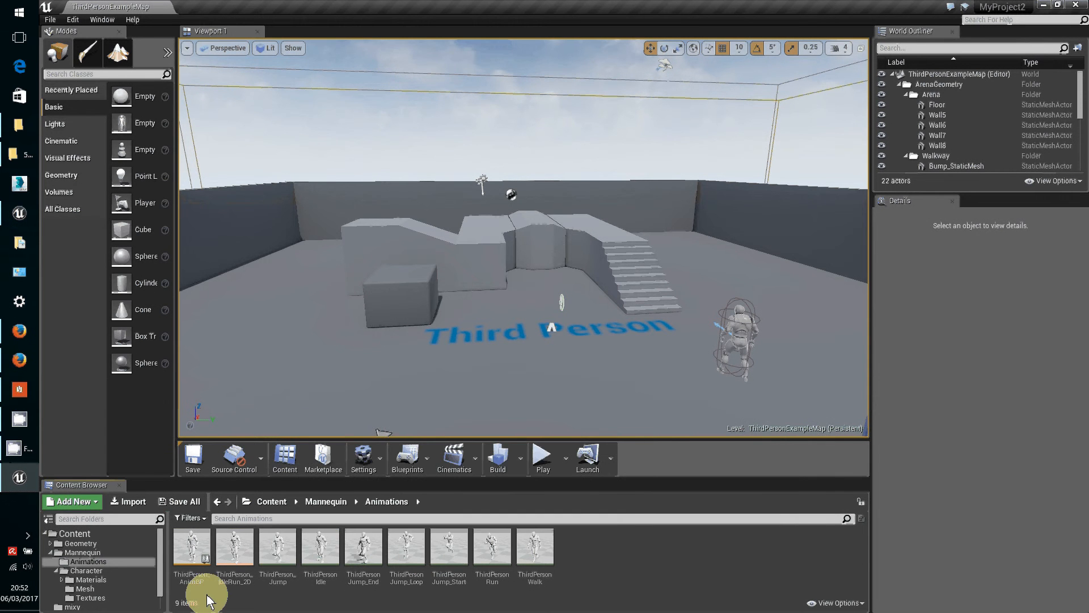
- Duplicate the ThirdPerson_AnimBP animation blueprint with its referenced assets and retarget it to prod3DbasicMixamo_Skeleton
click(187, 546)
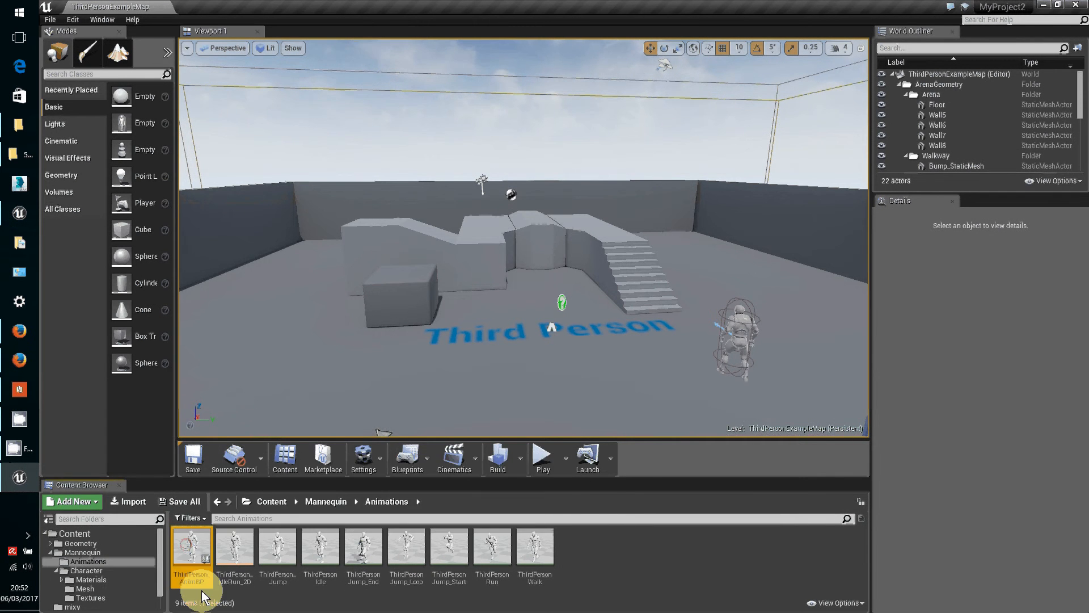
right_click(191, 545)
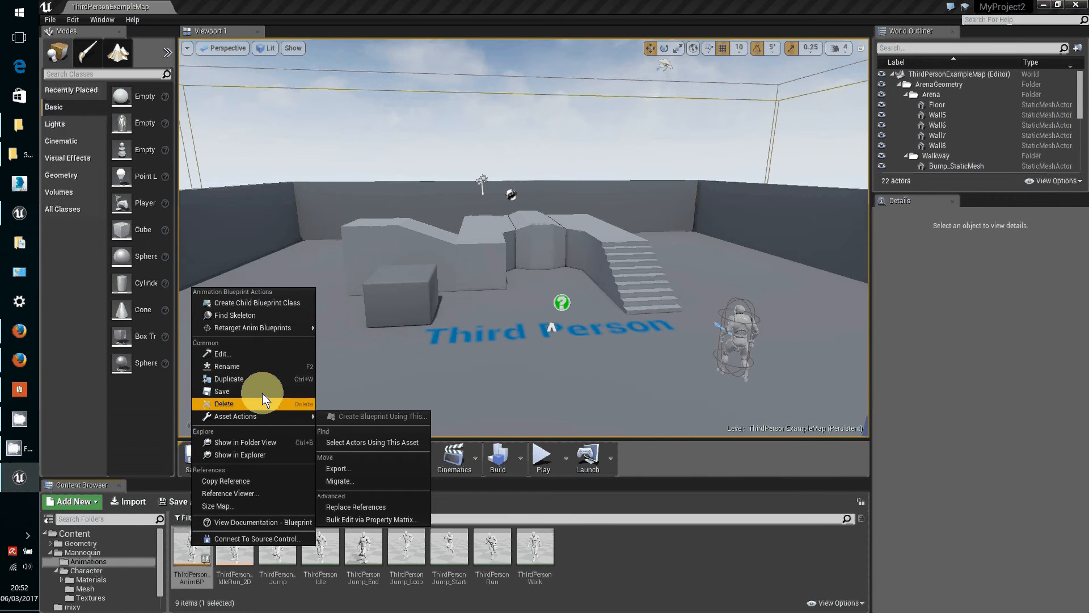
mouse_move(276, 328)
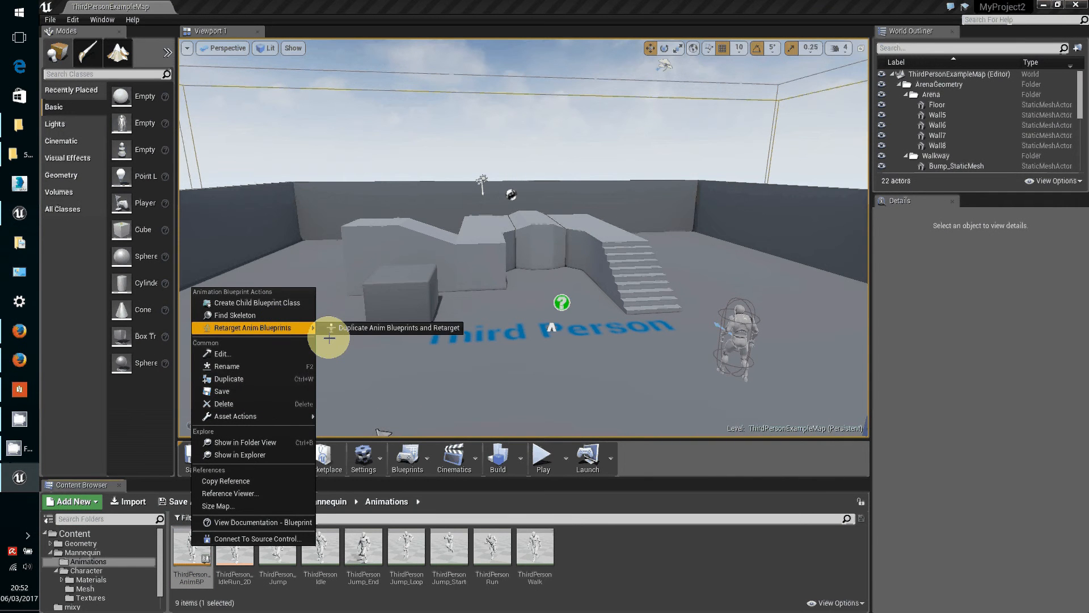
click(451, 328)
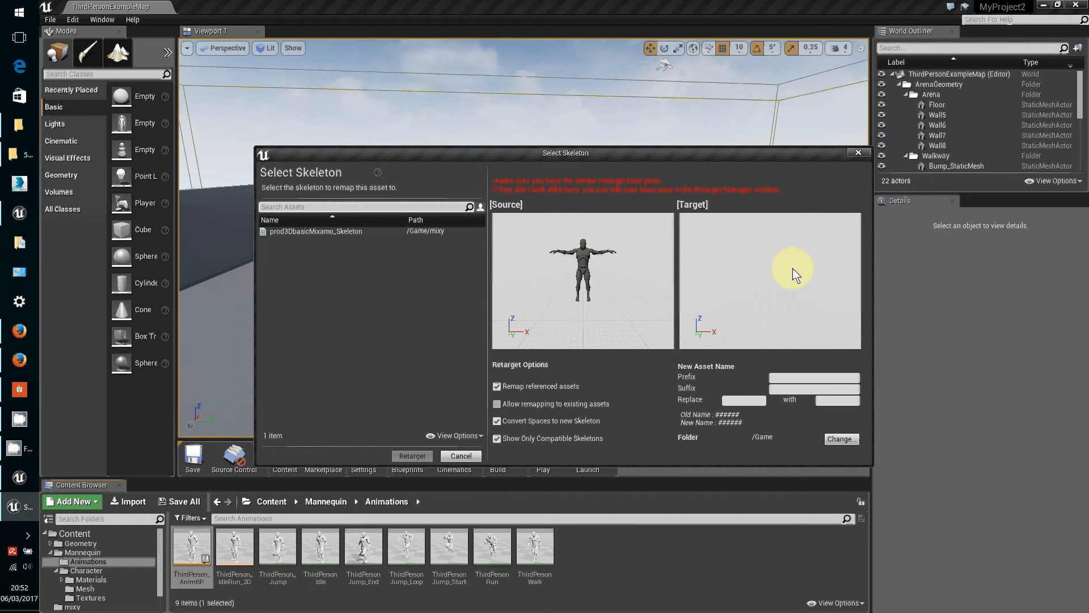
click(262, 230)
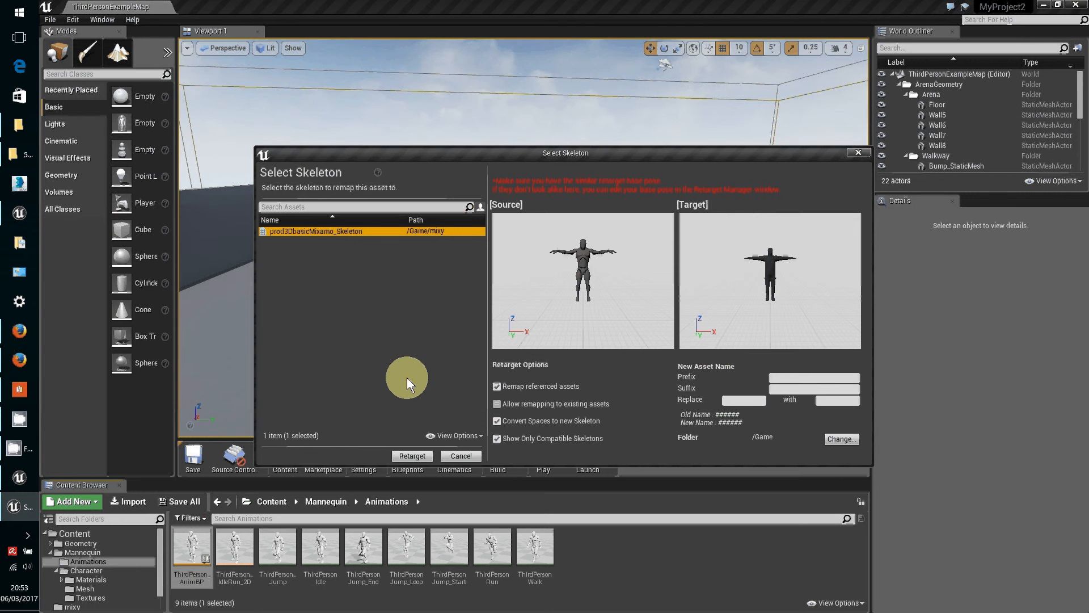
click(411, 456)
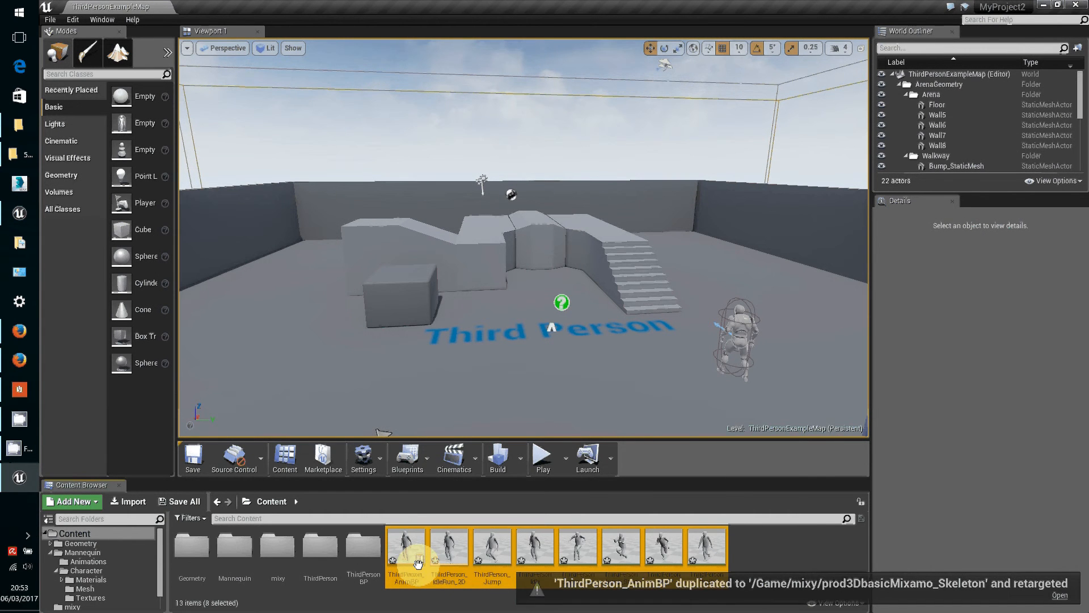
- Save all modified content, including both skeletons and the retargeted blueprint, blend space and animation sequences
mouse_move(407, 553)
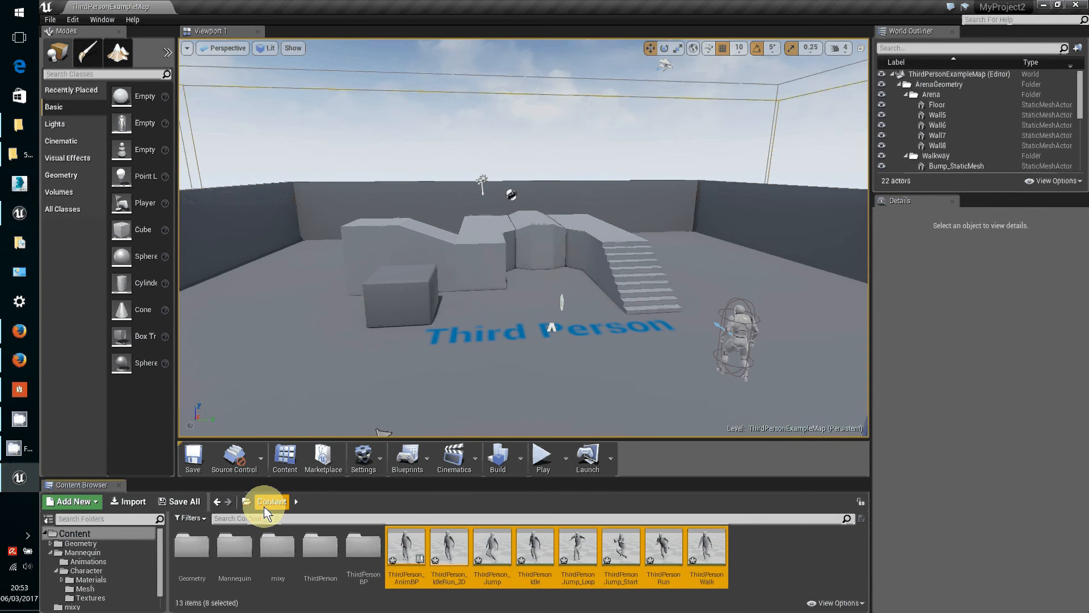
click(181, 502)
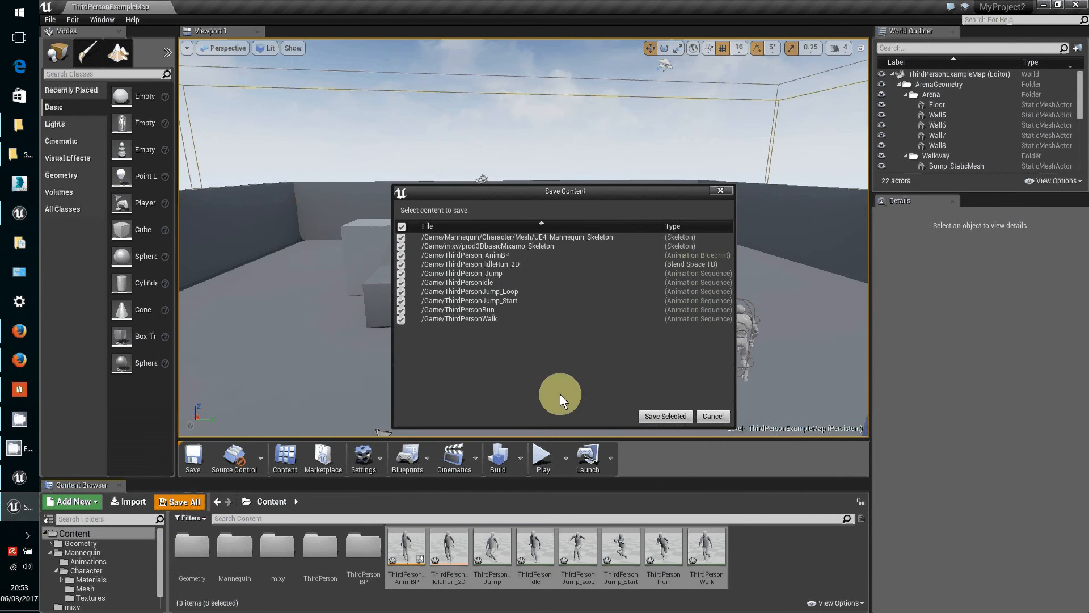
click(662, 417)
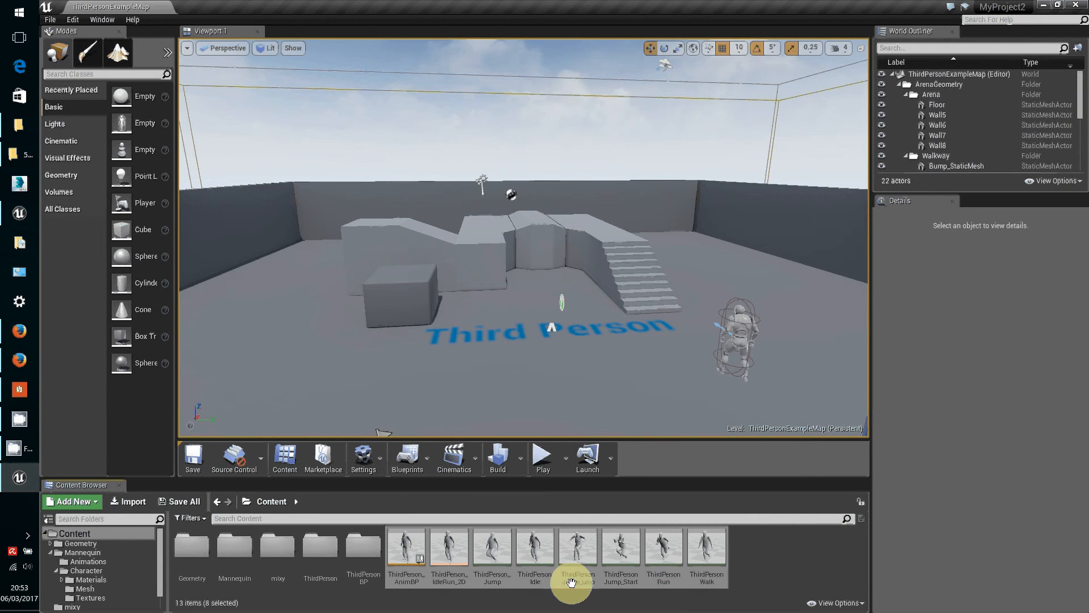
- Preview the retargeted ThirdPersonJump_Loop and ThirdPersonIdle animations on the Mixamo character
double_click(579, 546)
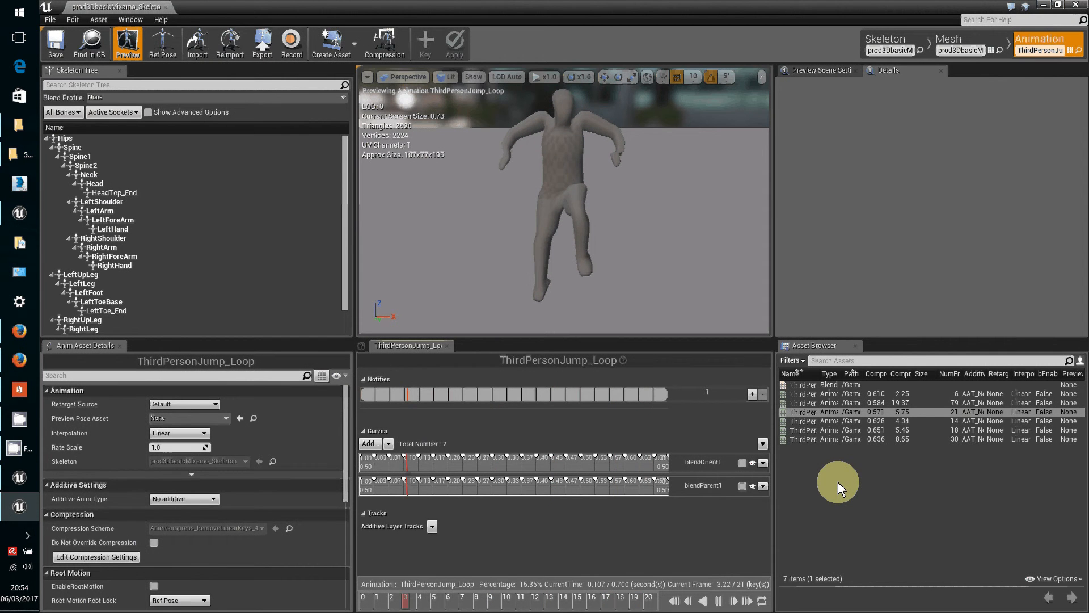
click(787, 404)
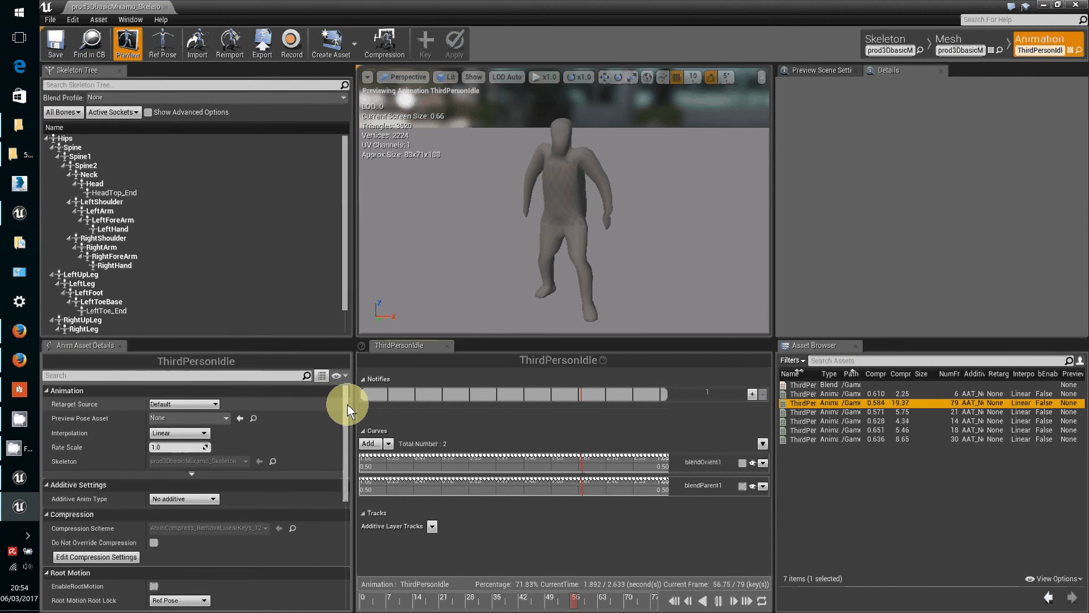
- Try root motion on the ThirdPersonIdle animation, turn it back off and close the animation editor
drag(345, 402, 347, 444)
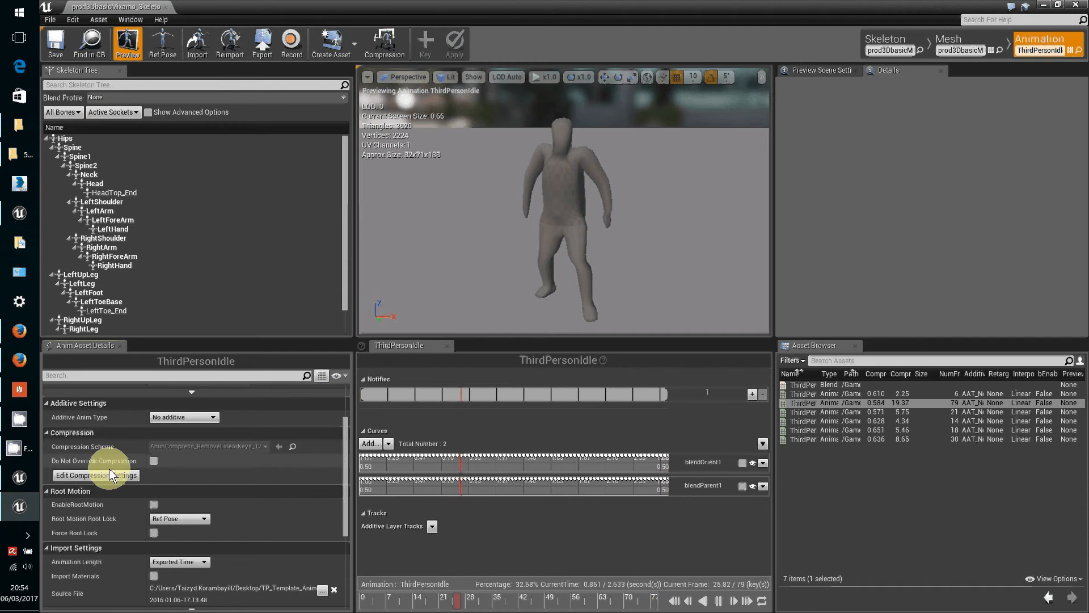
click(155, 505)
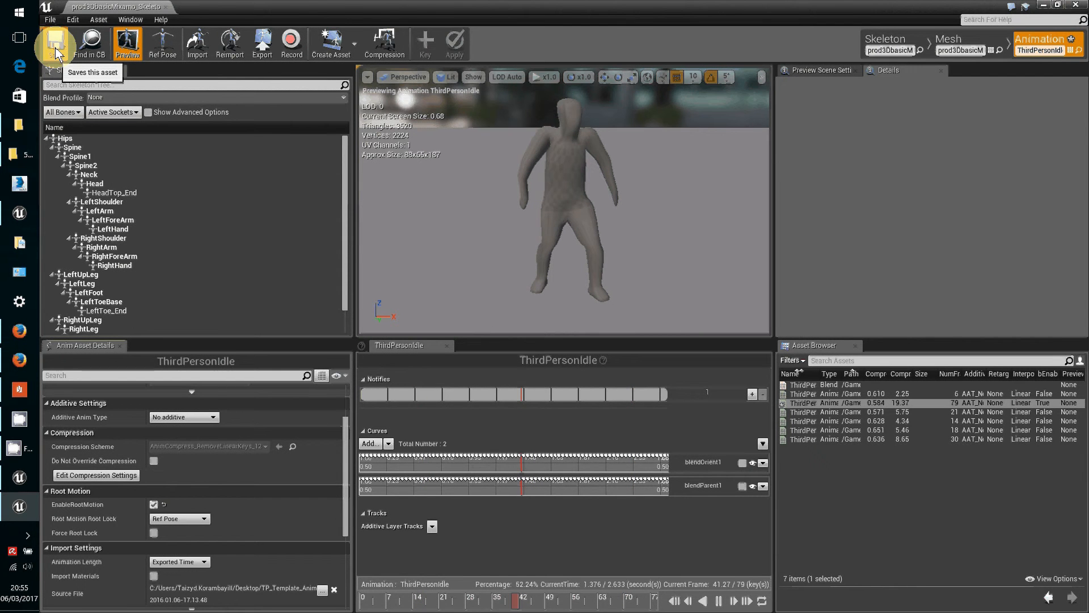
click(153, 504)
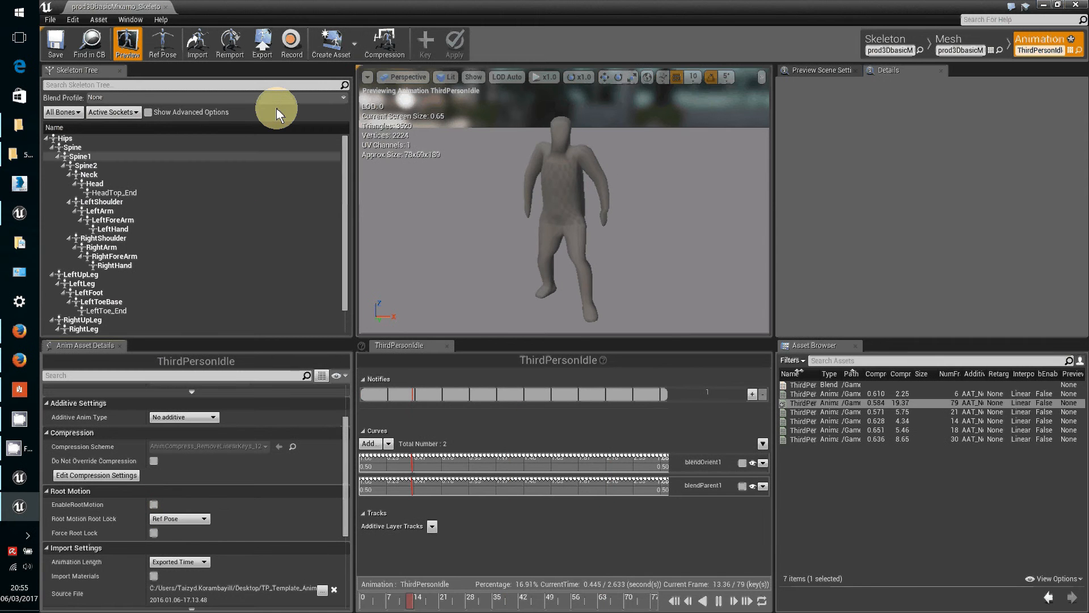
click(1074, 5)
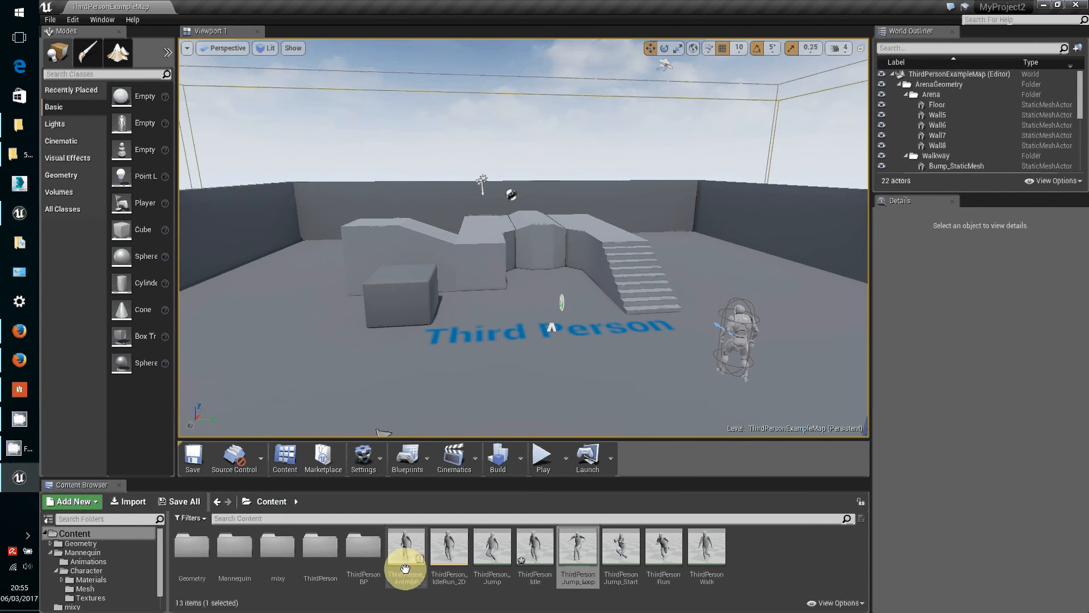
- Rename the retargeted ThirdPerson_AnimBP in the Content folder as TpMixy
click(405, 569)
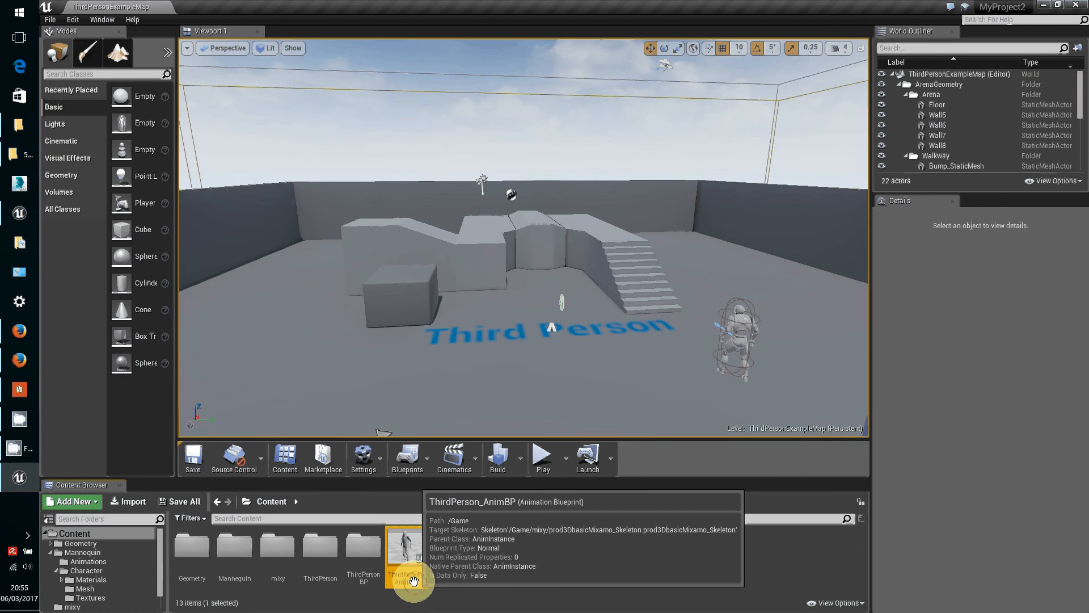
click(413, 580)
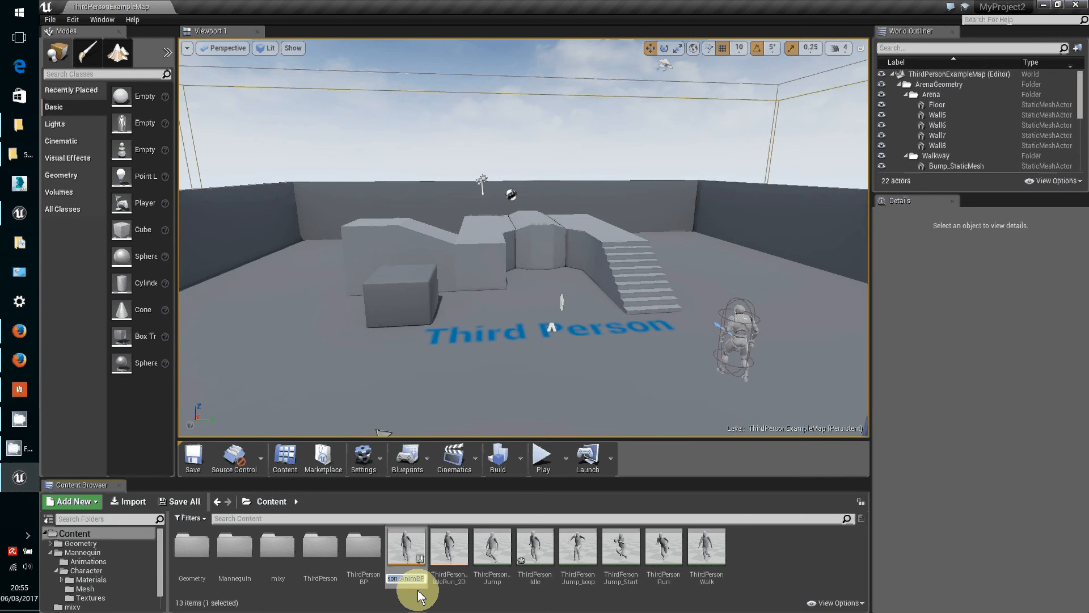
key(Right)
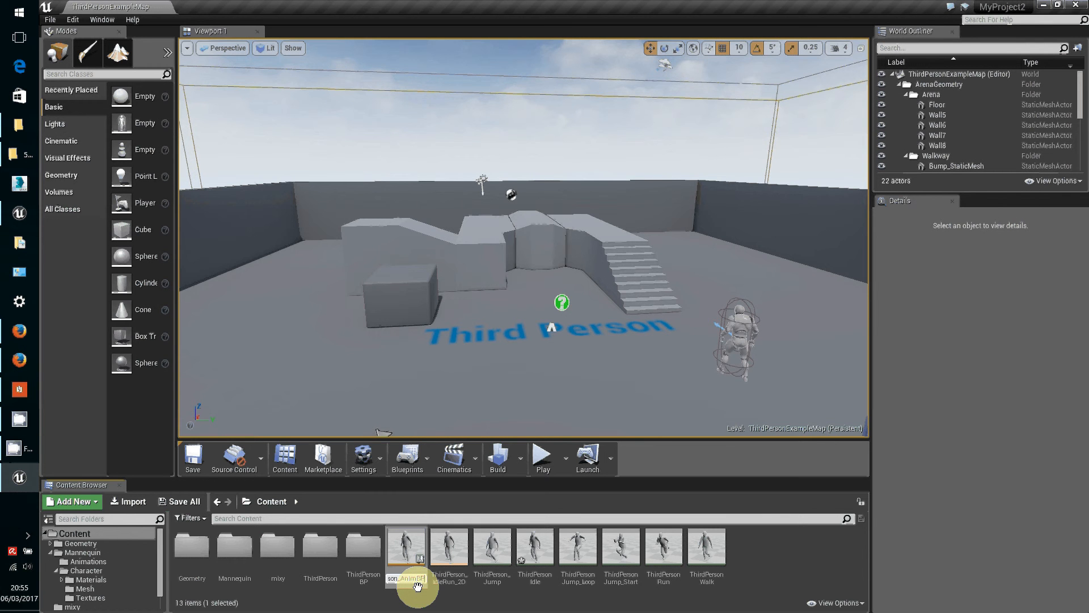
key(BackSpace)
key(BackSpace)
key(BackSpace)
key(BackSpace)
key(BackSpace)
key(BackSpace)
key(BackSpace)
key(BackSpace)
key(BackSpace)
key(BackSpace)
key(BackSpace)
key(BackSpace)
key(BackSpace)
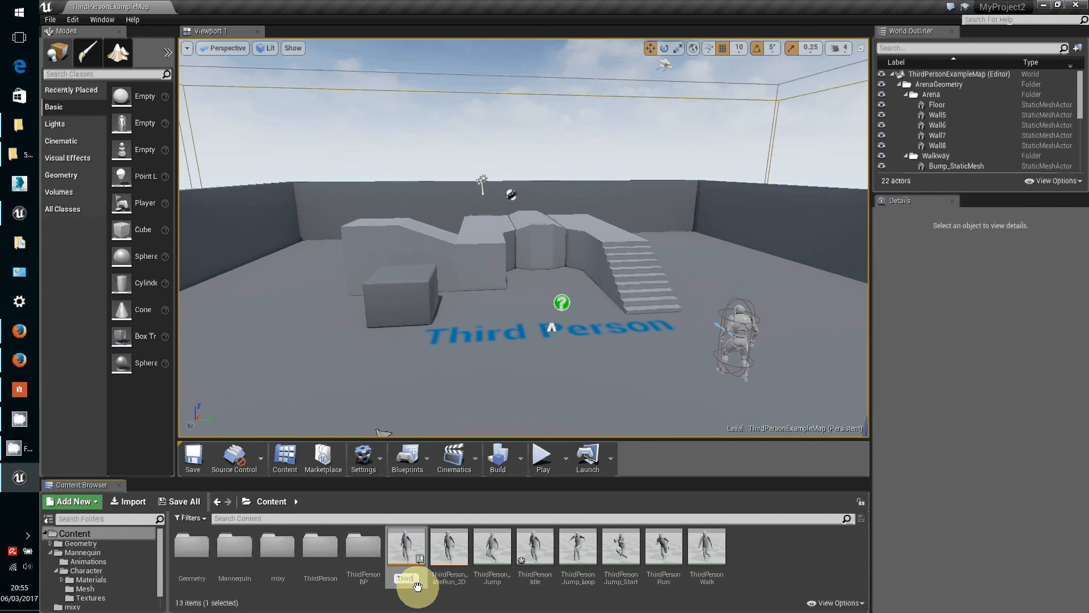
key(BackSpace)
key(BackSpace)
key(BackSpace)
key(BackSpace)
text(pMix)
key(Return)
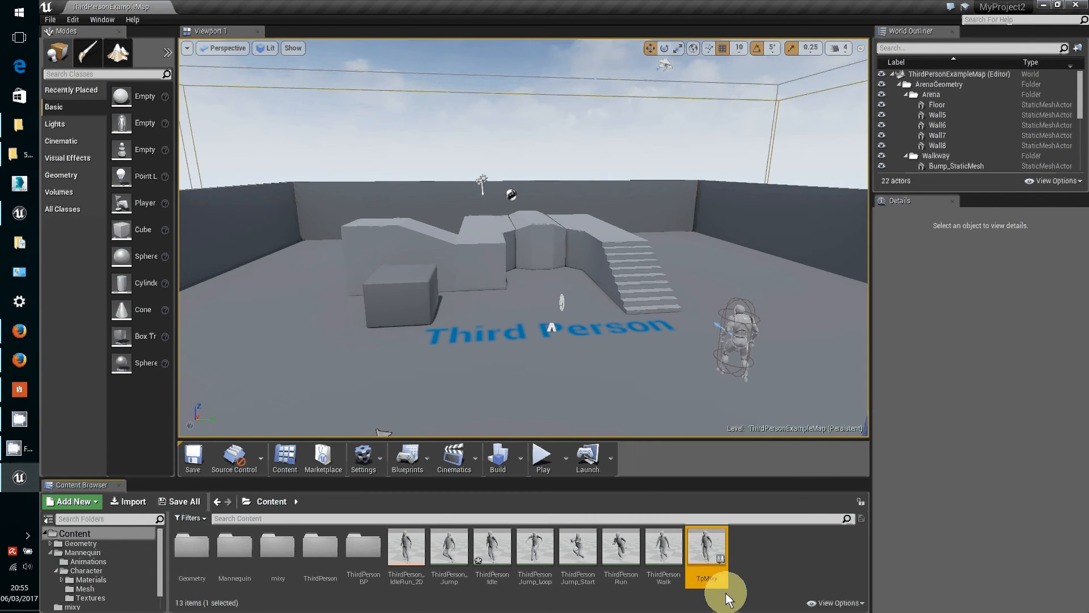
- Open the TpMixy animation blueprint and display its AnimGraph
mouse_move(709, 554)
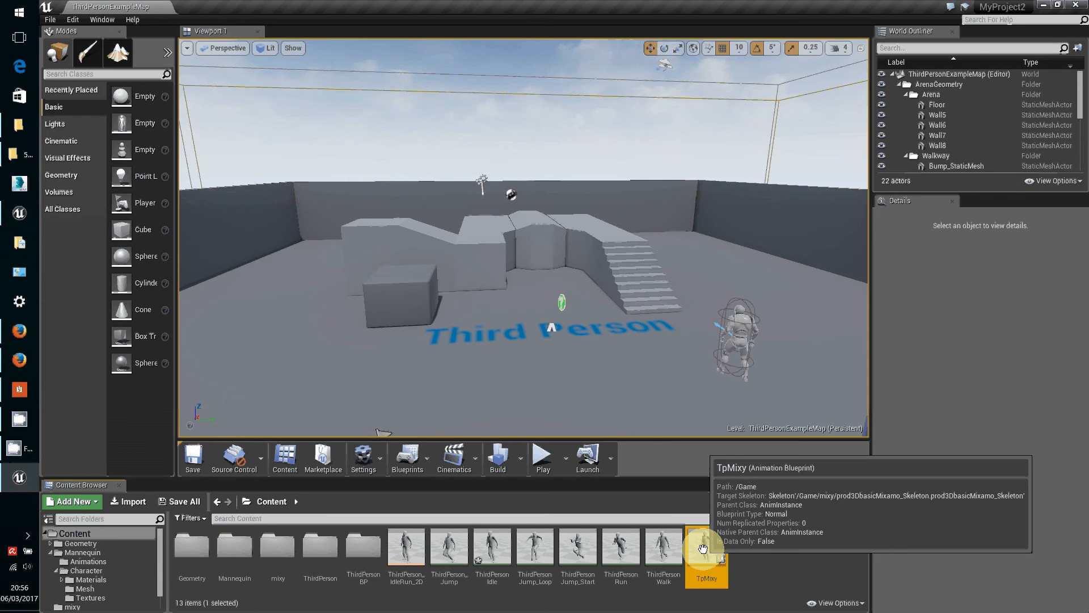
double_click(703, 549)
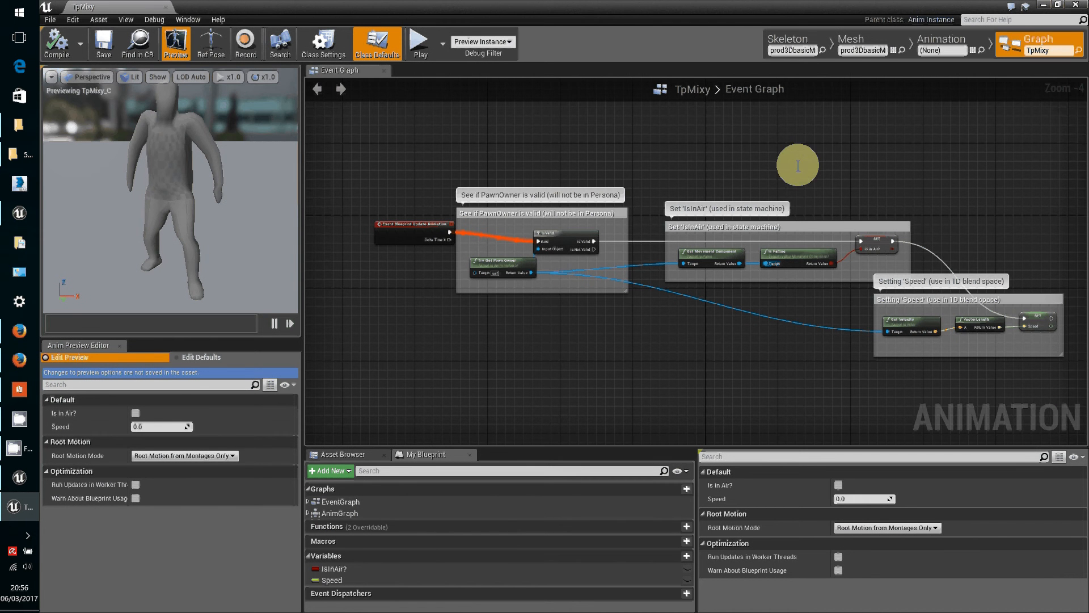
click(1017, 43)
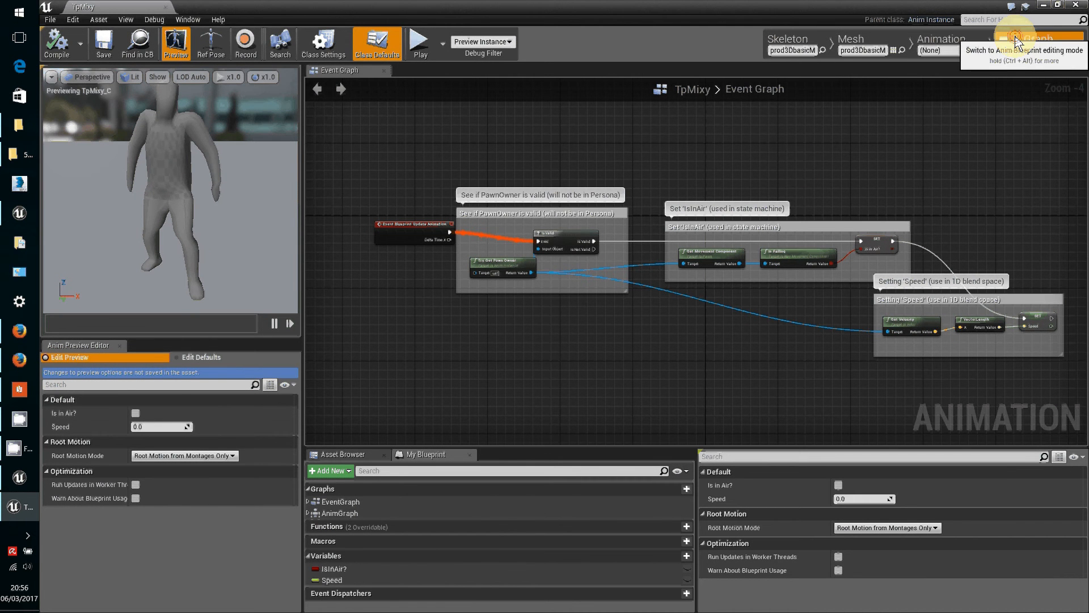
click(329, 514)
click(326, 513)
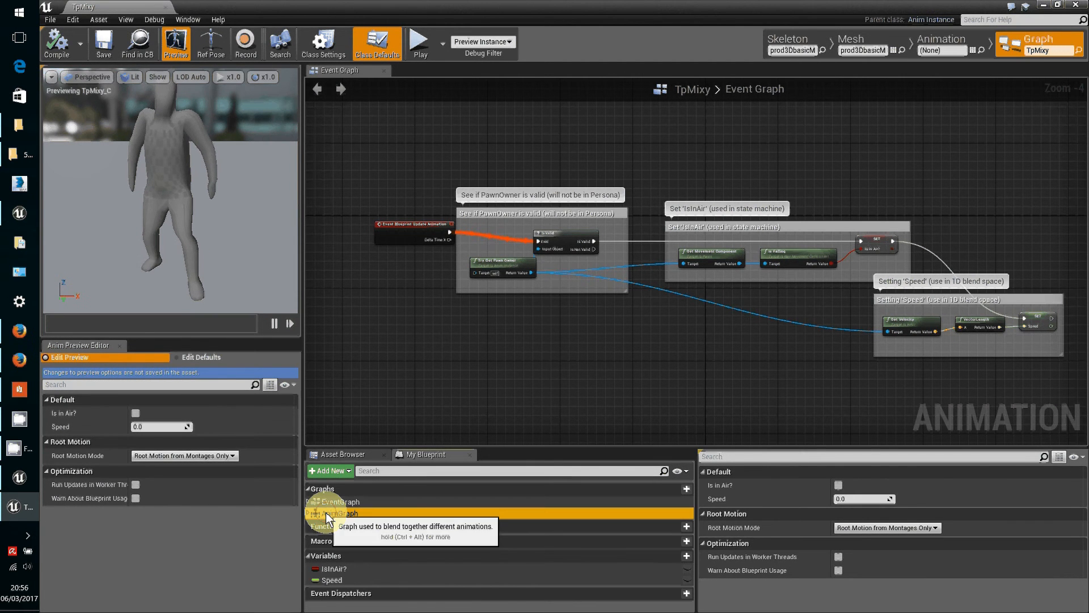
double_click(326, 512)
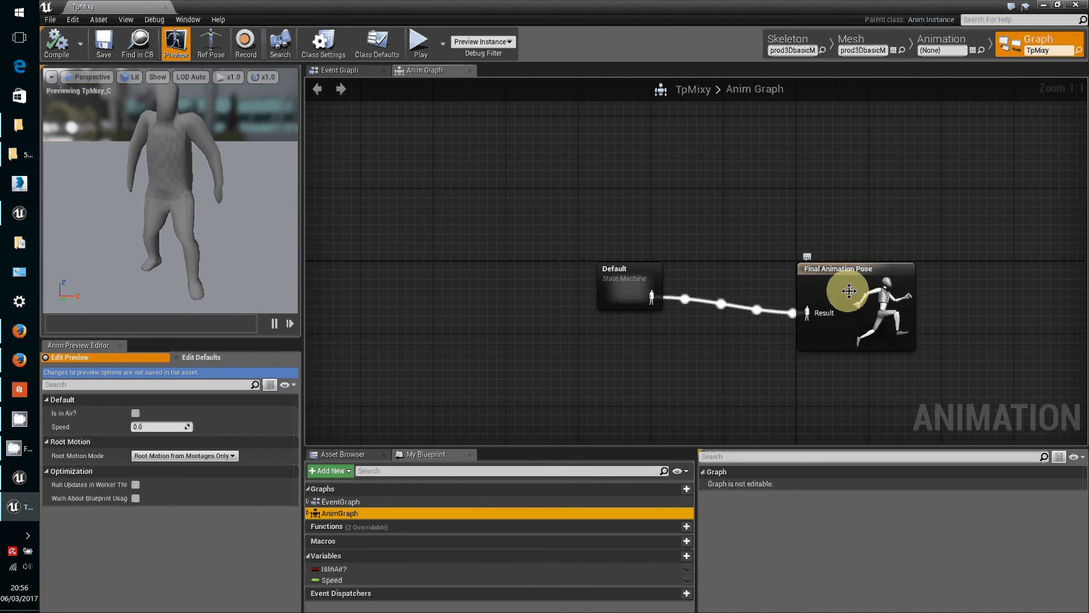
- Inspect the Default state machine and its Idle/Run state in TpMixy, then return to the level editor
click(629, 269)
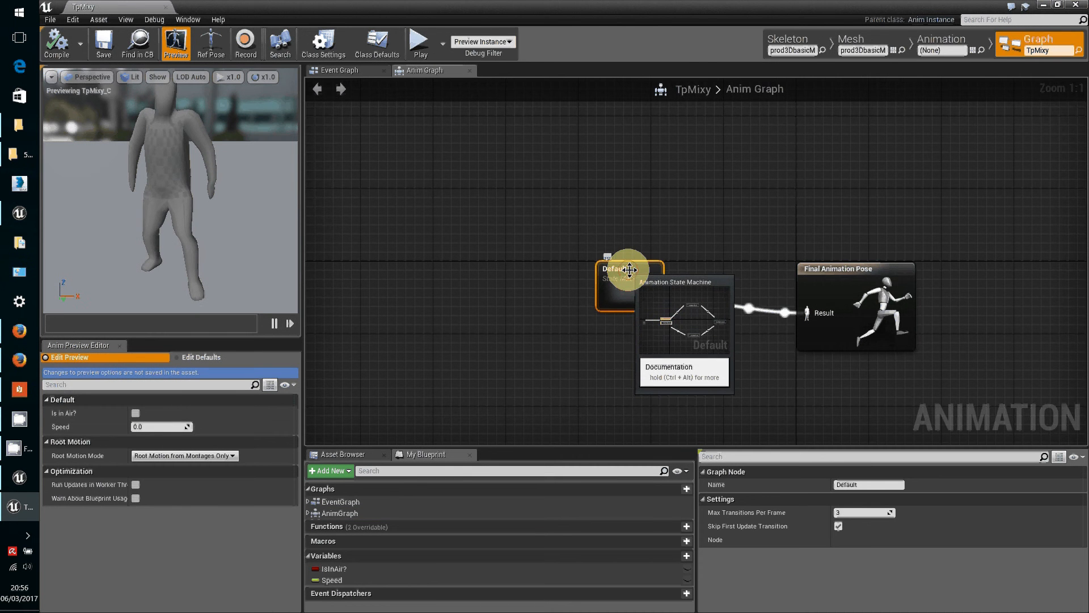
double_click(630, 269)
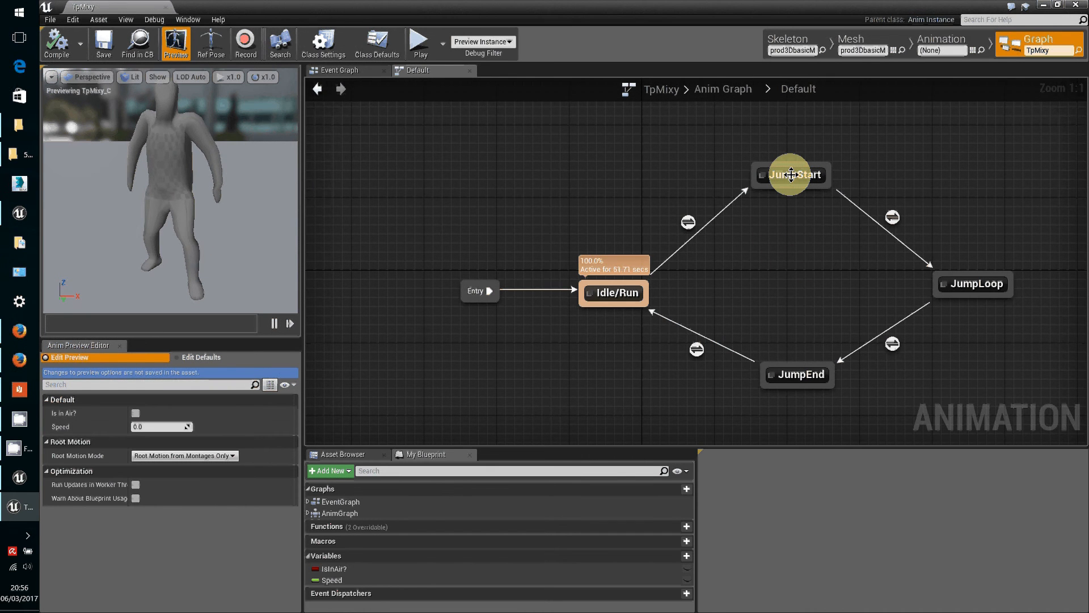
double_click(614, 293)
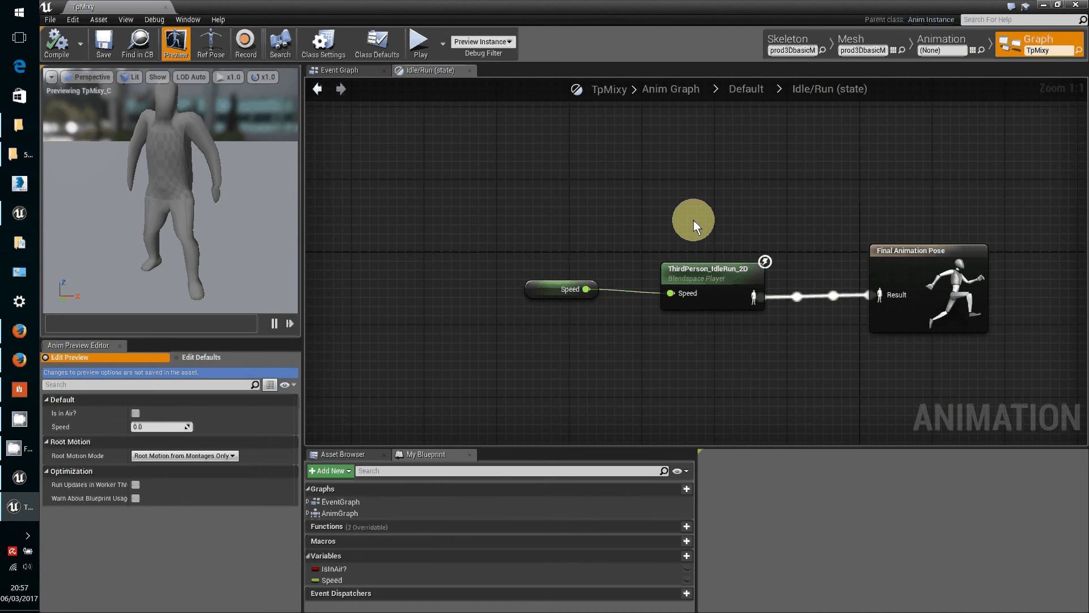
click(468, 72)
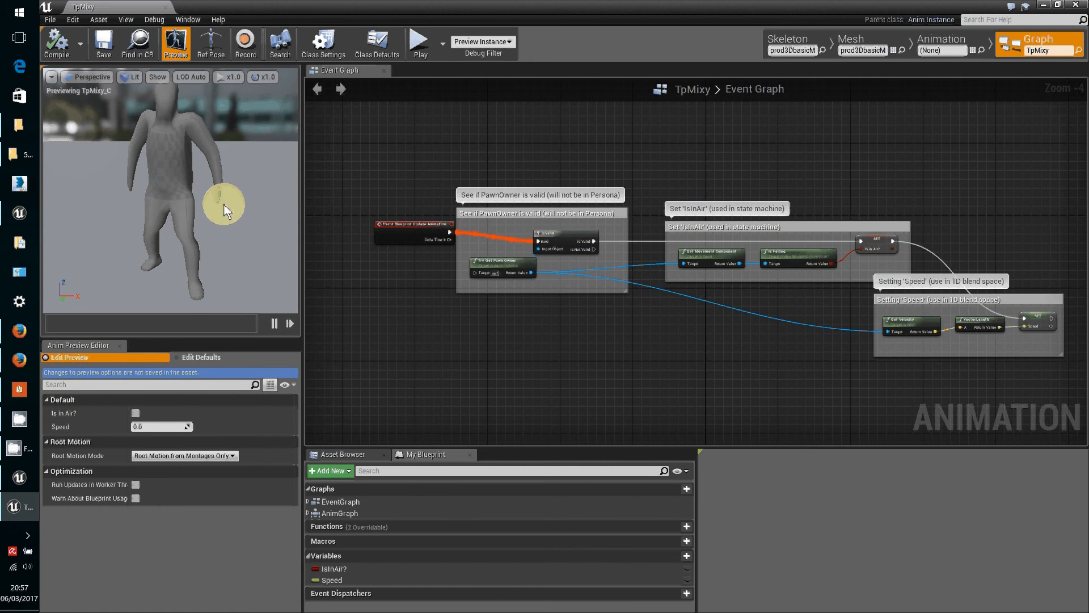
click(1044, 5)
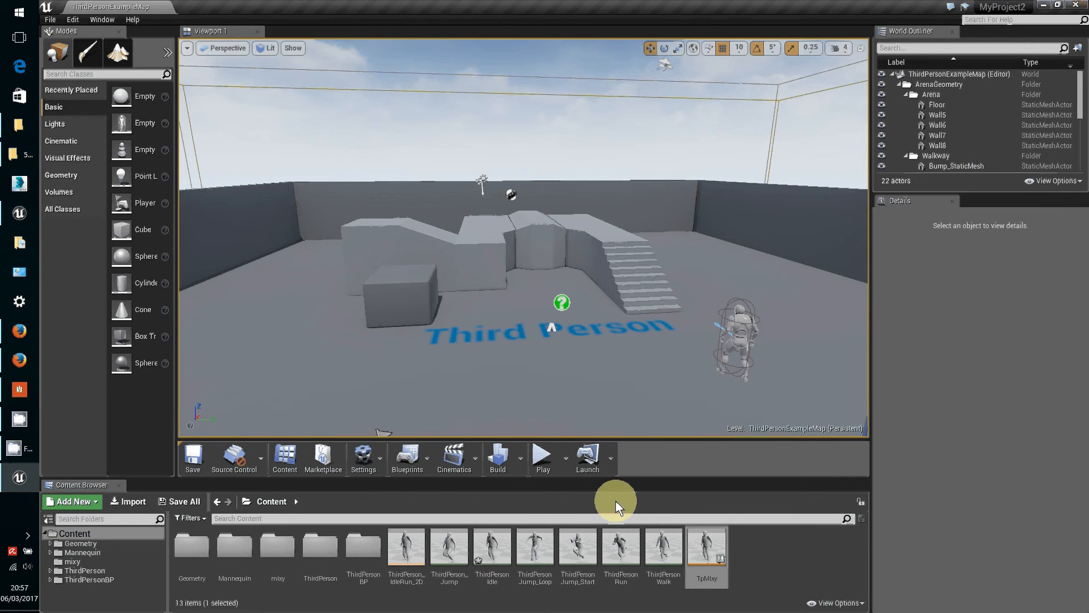
- Save the modified ThirdPersonIdle animation sequence in the Content folder
click(491, 546)
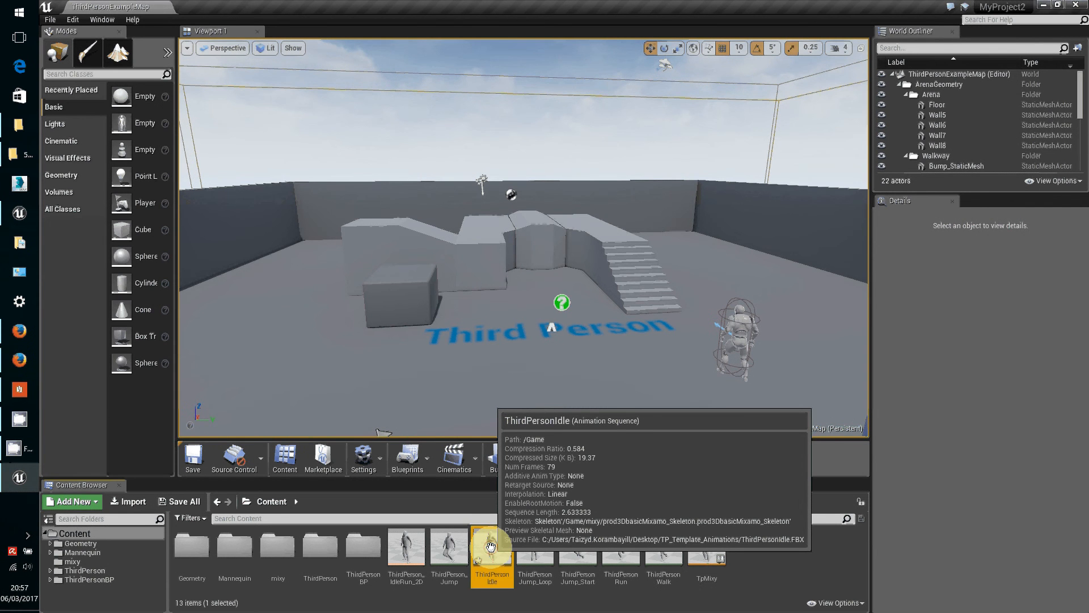
click(177, 501)
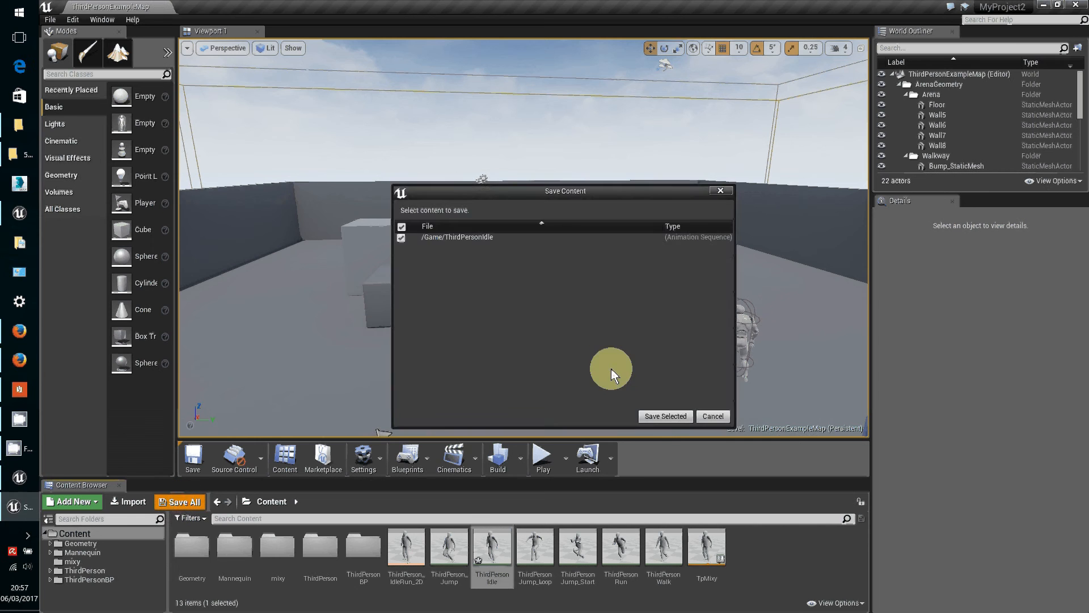
click(665, 416)
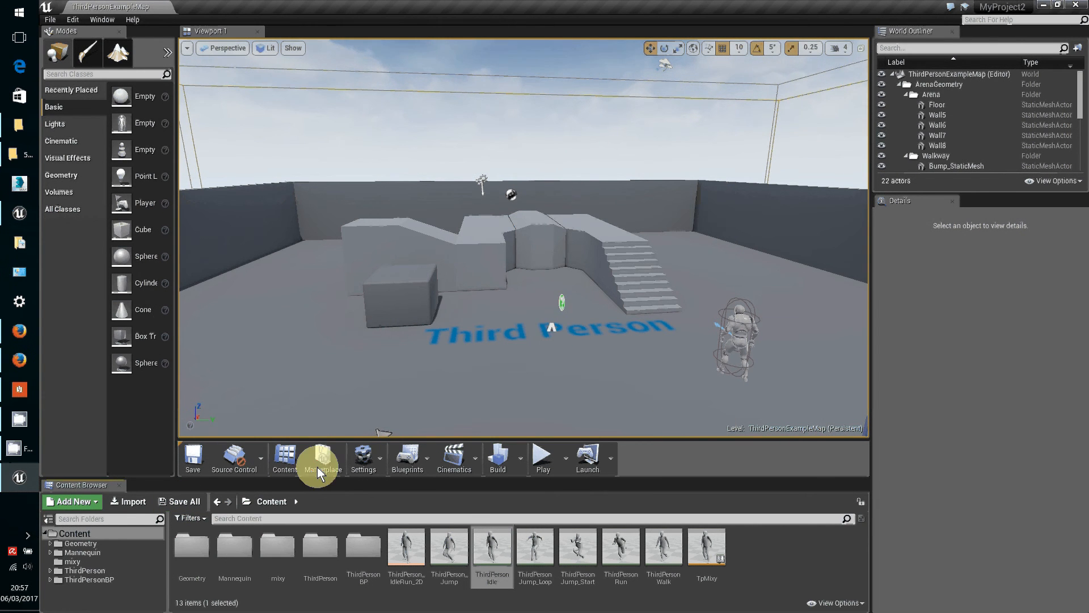
- Duplicate the ThirdPersonCharacter blueprint in ThirdPersonBP/Blueprints as tpCharMixy and save the copy
double_click(368, 546)
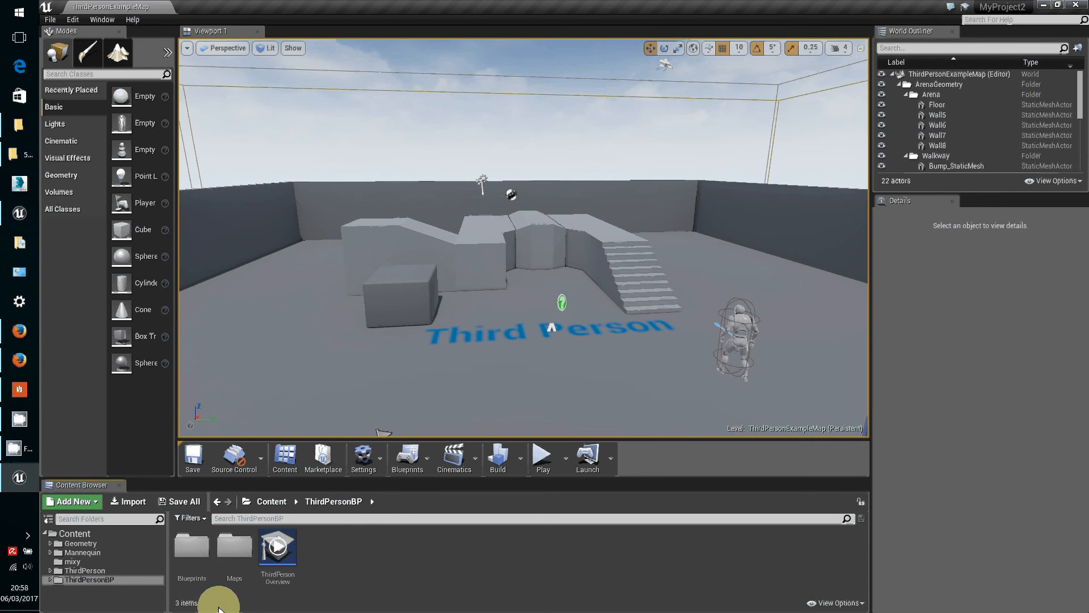
click(186, 549)
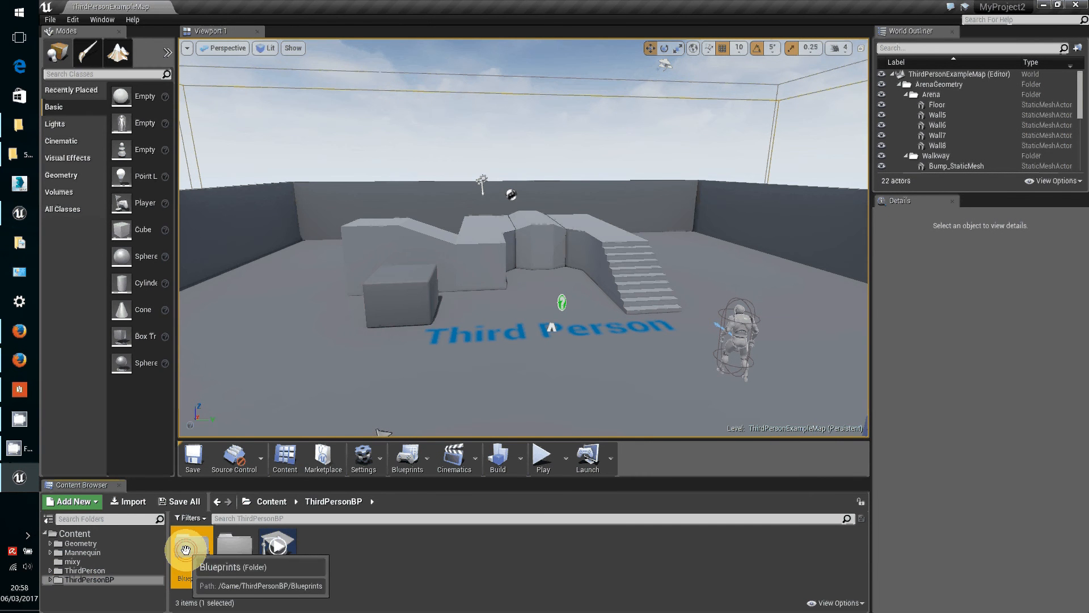
double_click(185, 548)
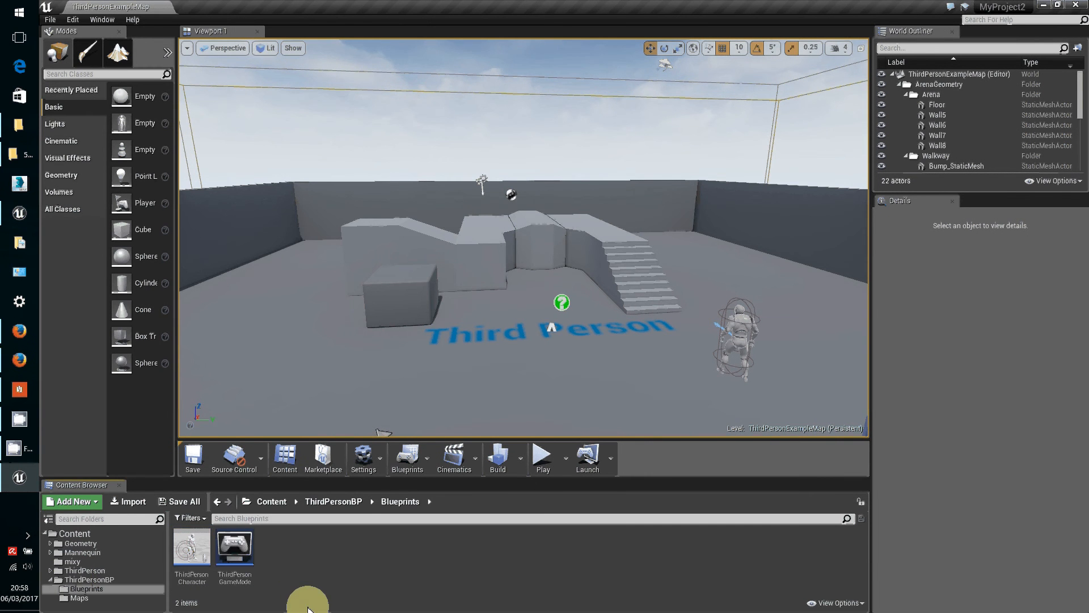
click(184, 545)
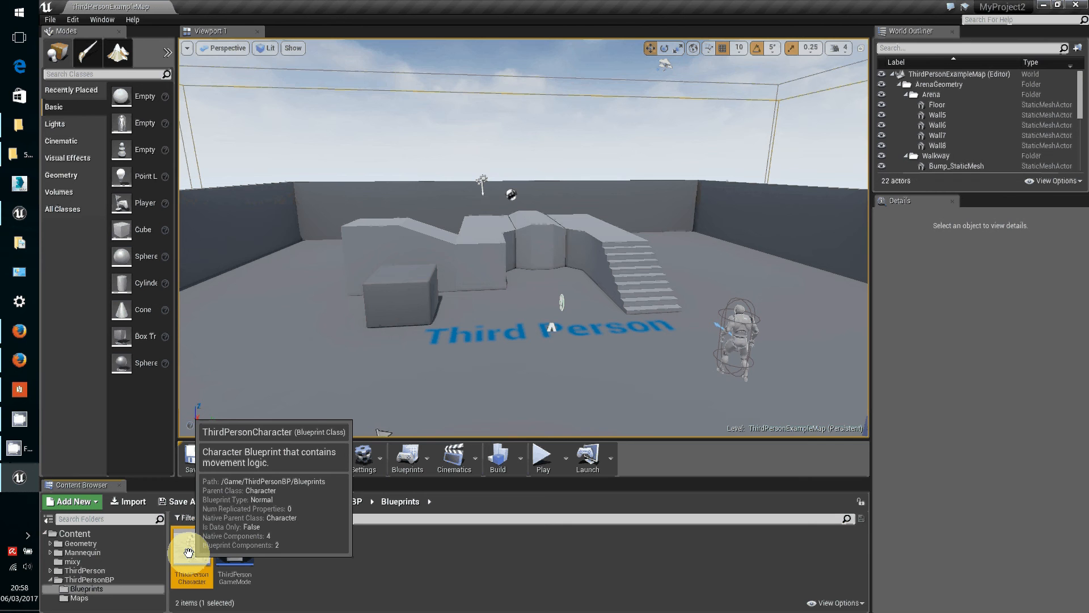
key(ctrl+w)
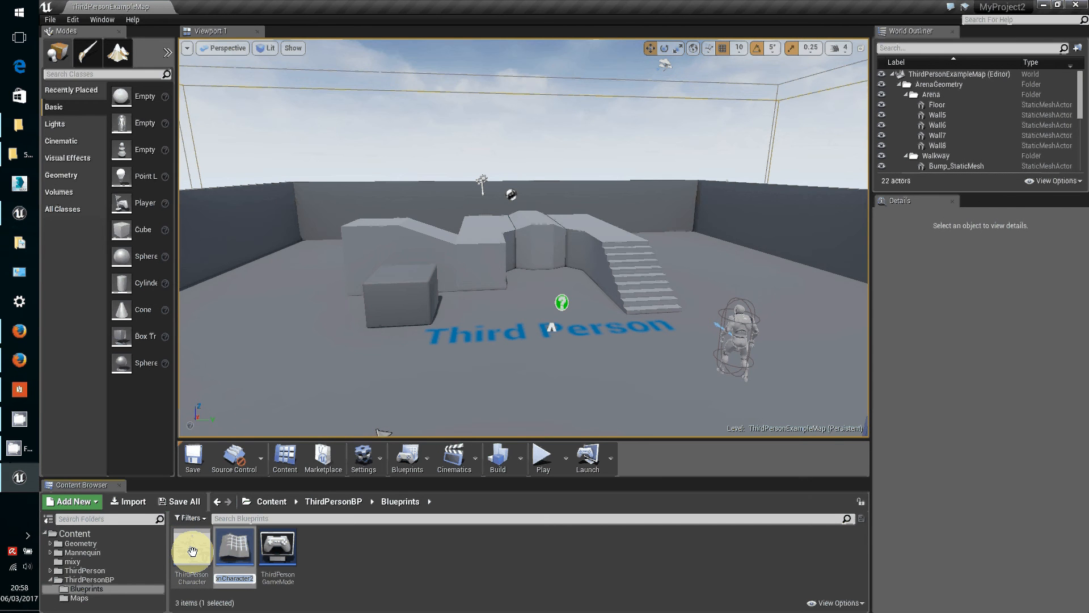
text(tp)
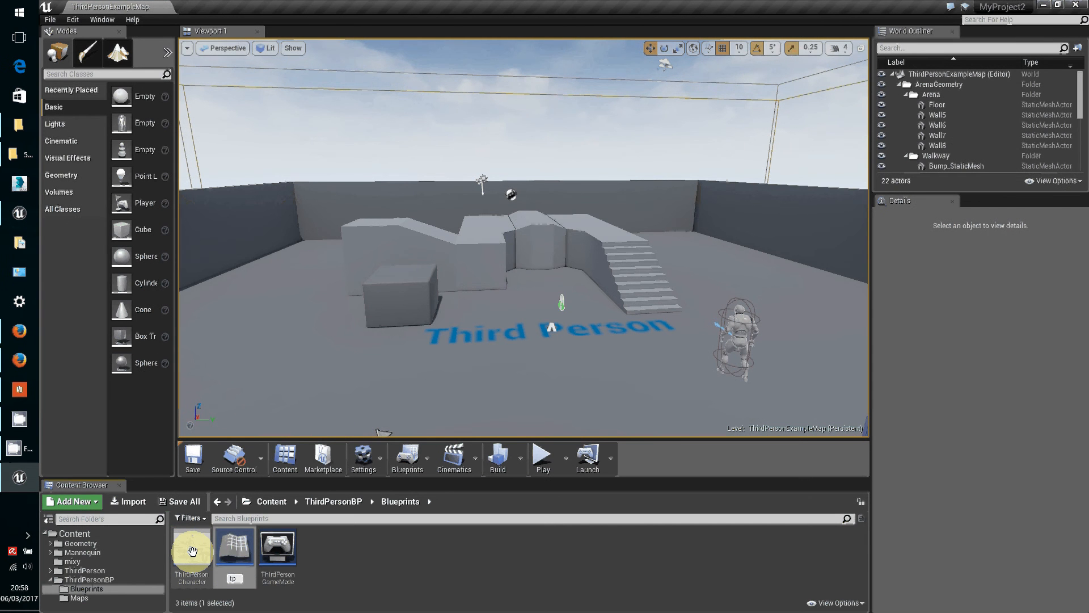
text(CharMixy)
key(Return)
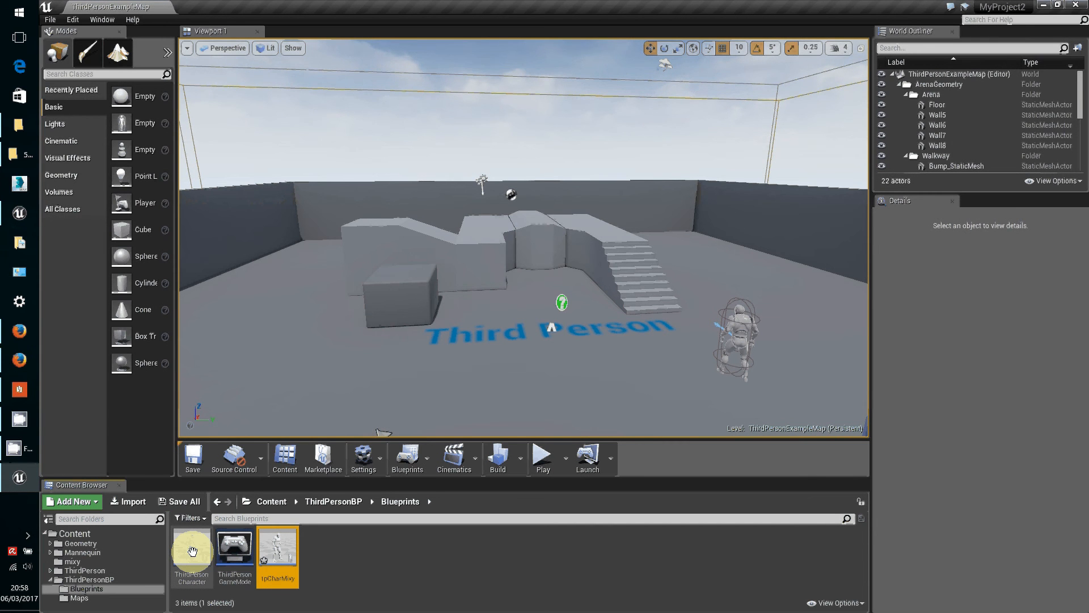
right_click(279, 556)
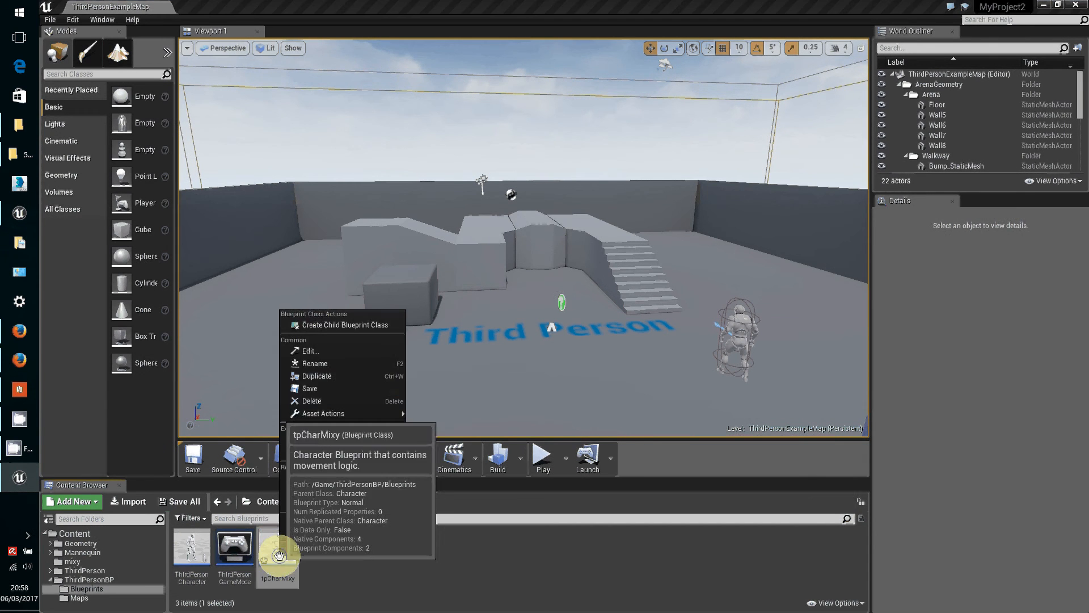
click(333, 392)
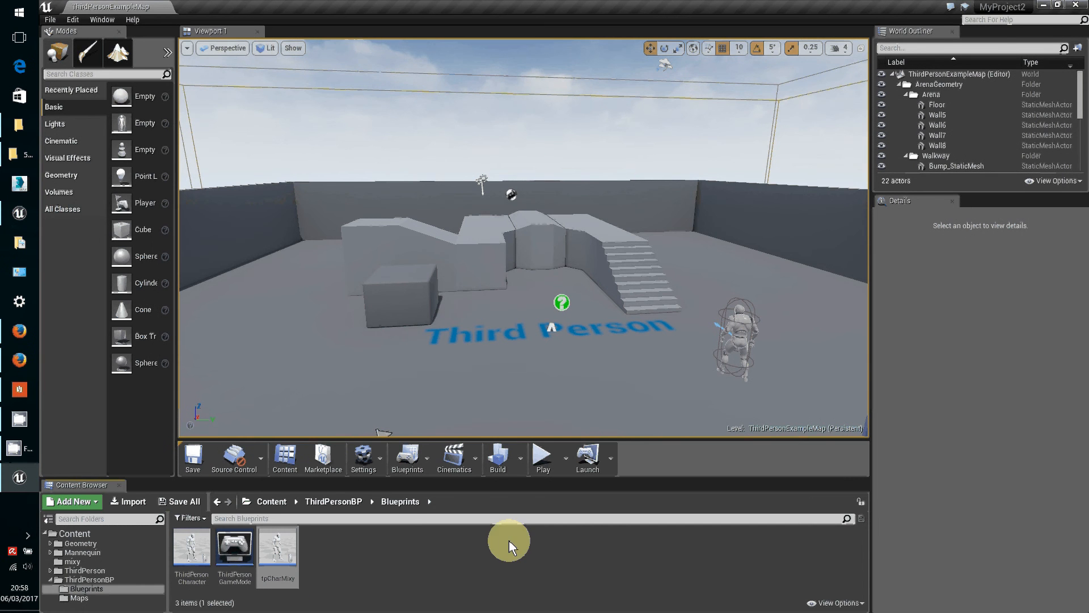
- Open the ThirdPersonGameMode blueprint and set its Default Pawn Class to tpCharMixy
click(237, 546)
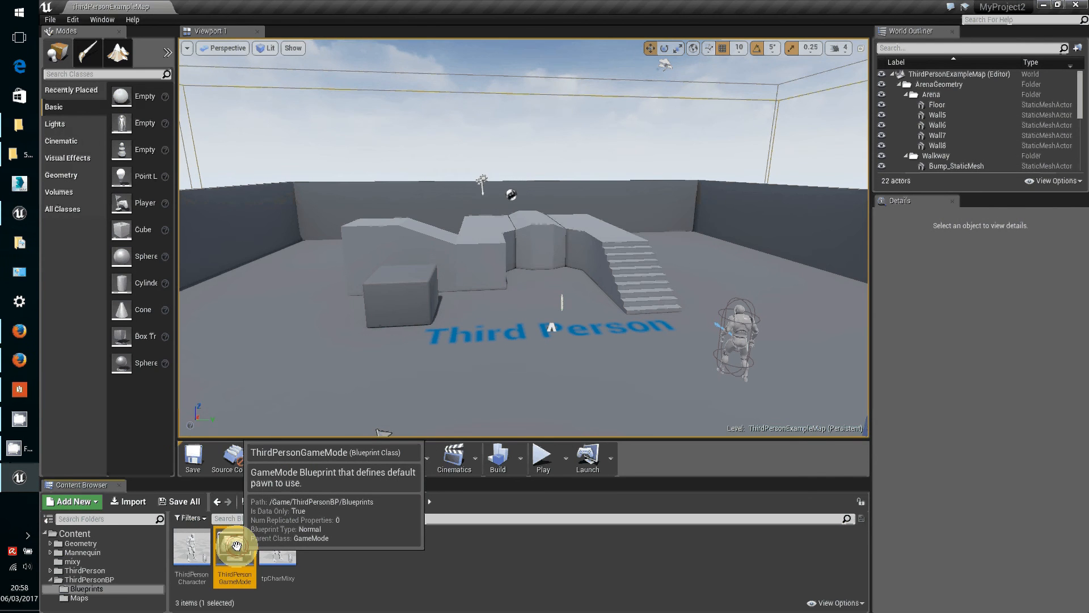
double_click(236, 545)
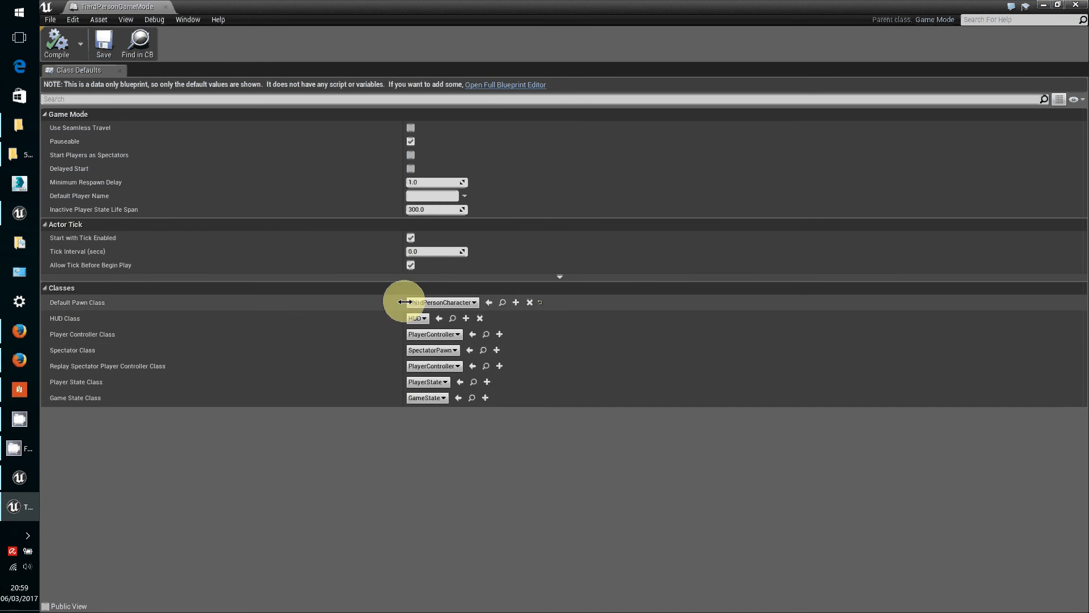
click(474, 305)
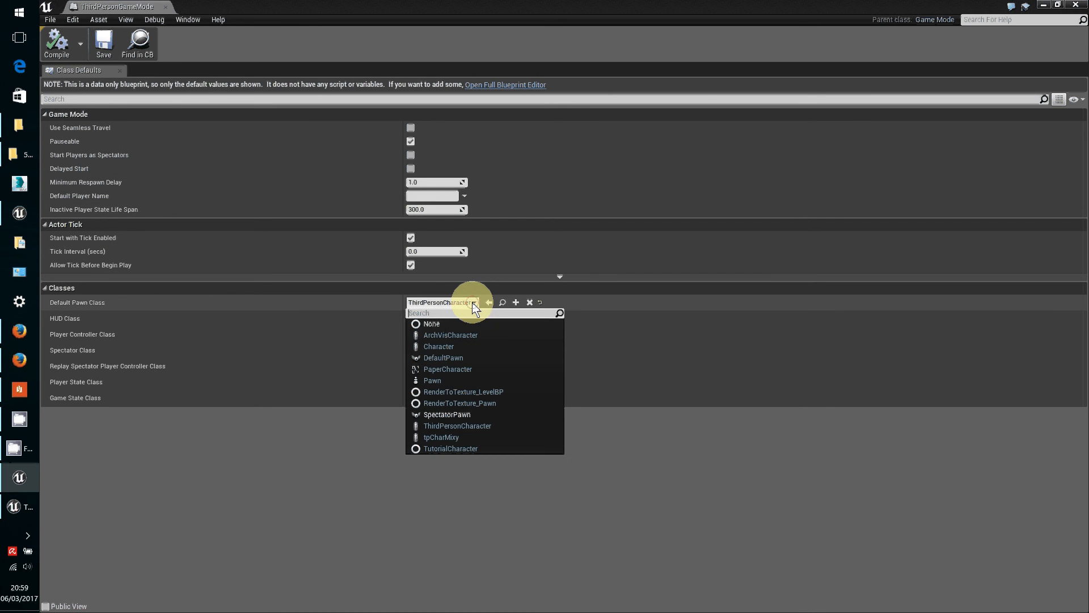
click(450, 437)
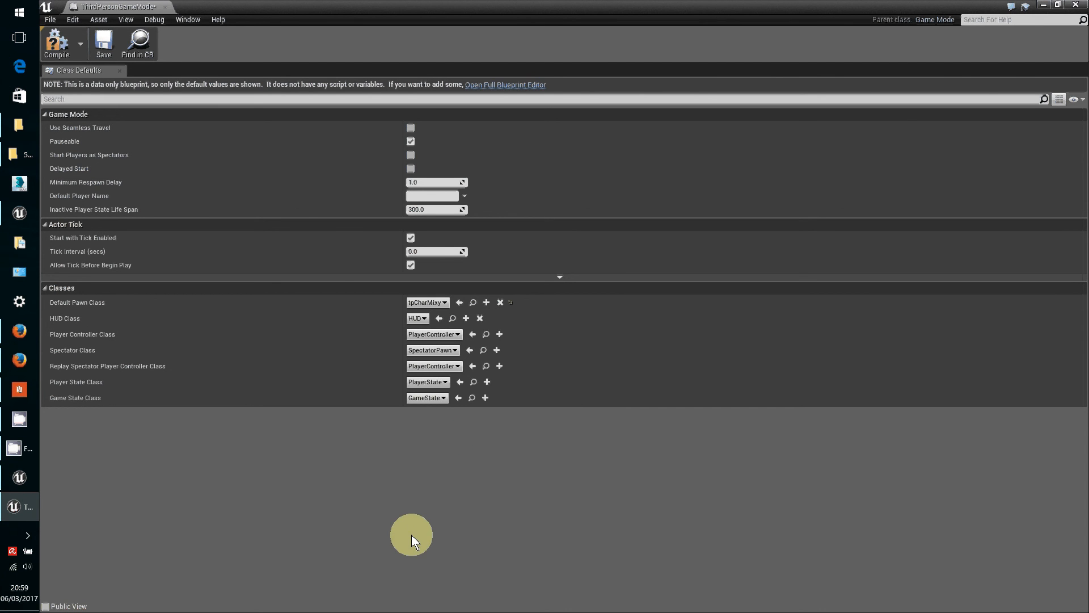
- Compile and save ThirdPersonGameMode, with Save on Compile set to On Success Only, and close its editor
click(57, 44)
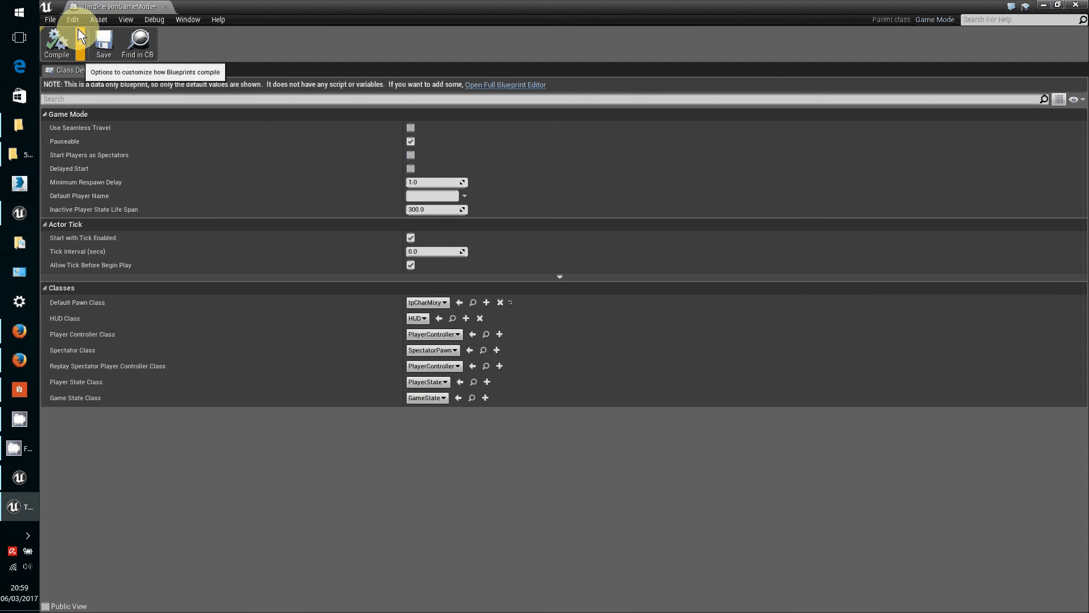
click(80, 44)
mouse_move(114, 67)
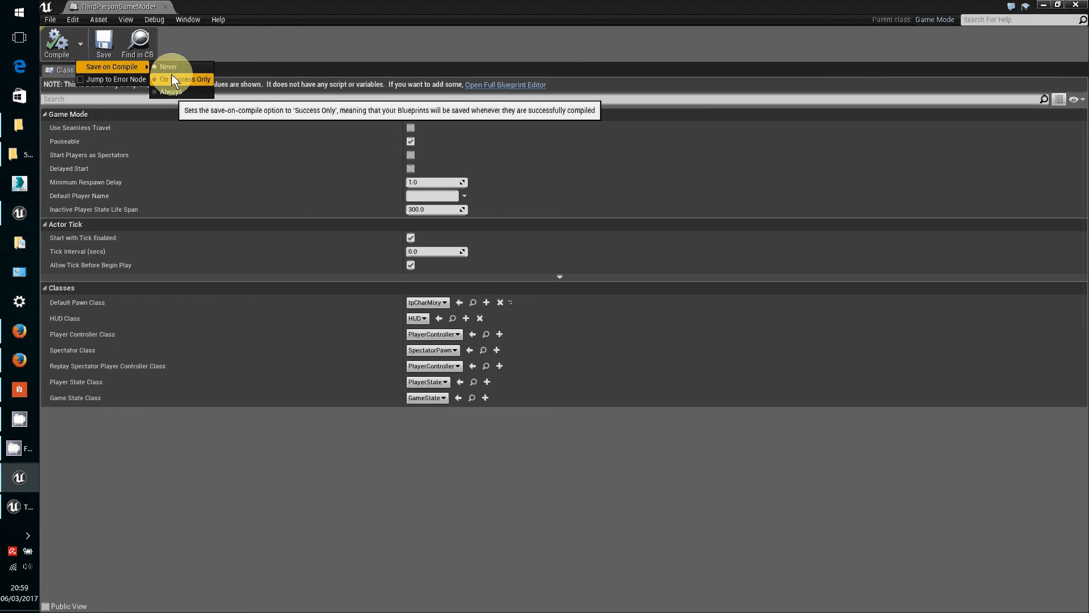
click(173, 80)
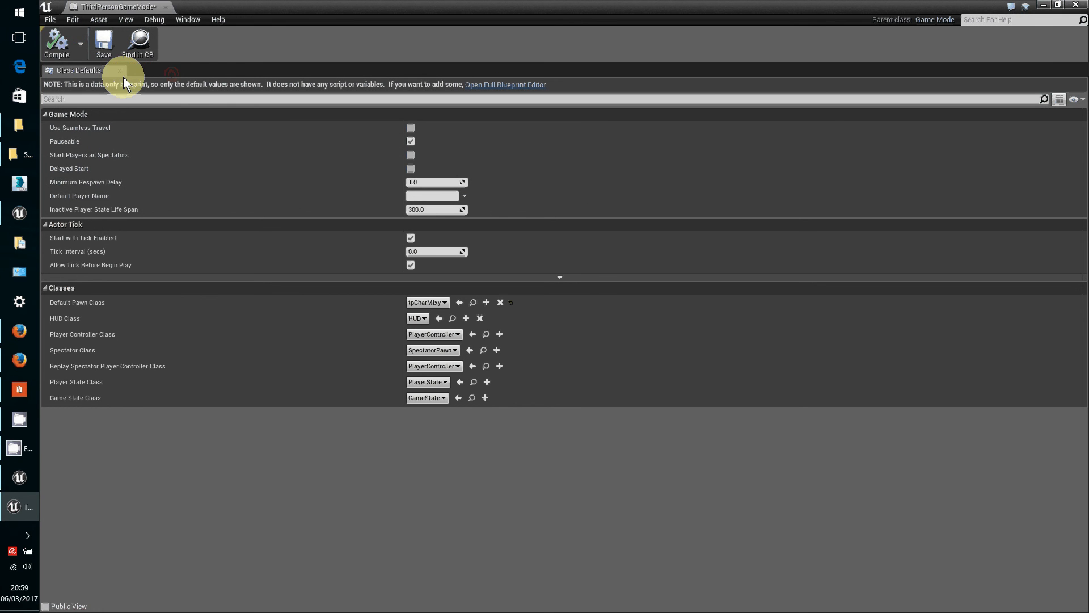
click(108, 39)
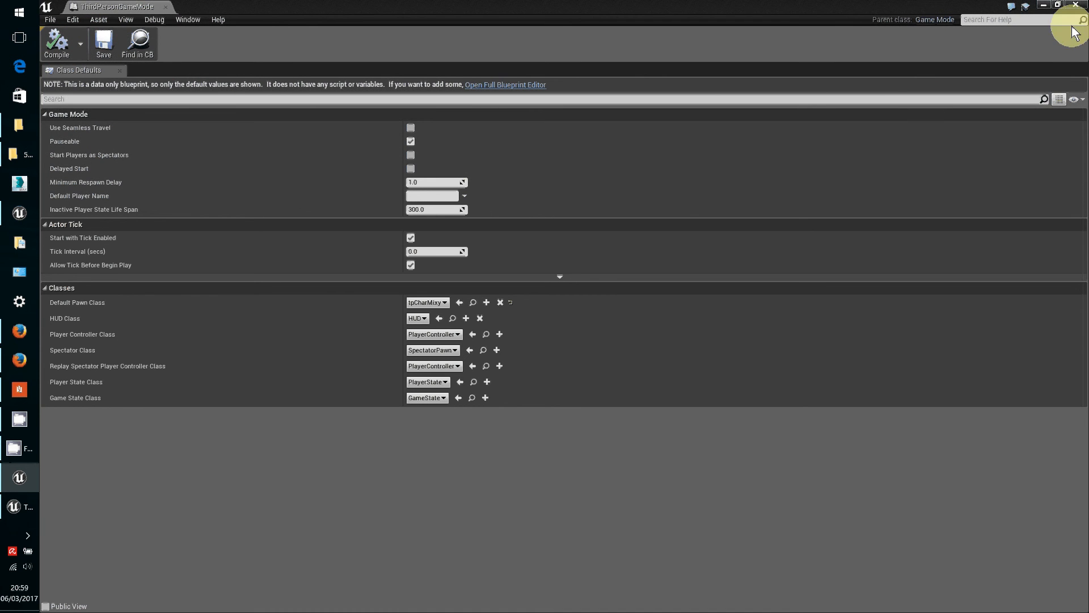
click(1077, 6)
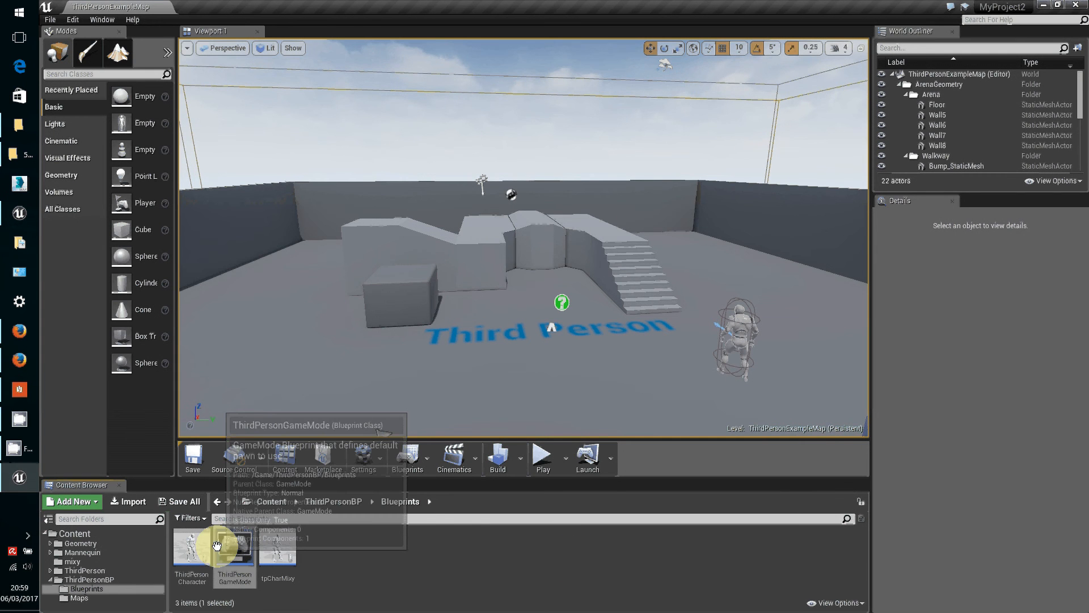
- Set Auto Possess Player to Player 0 in the tpCharMixy blueprint, and compile and save it
double_click(273, 554)
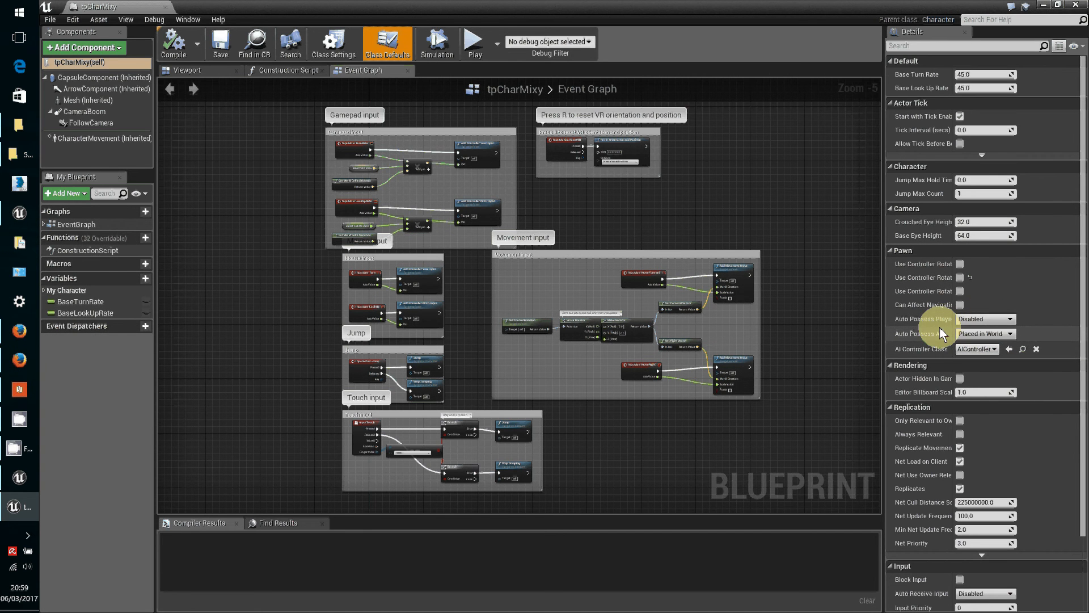
click(981, 314)
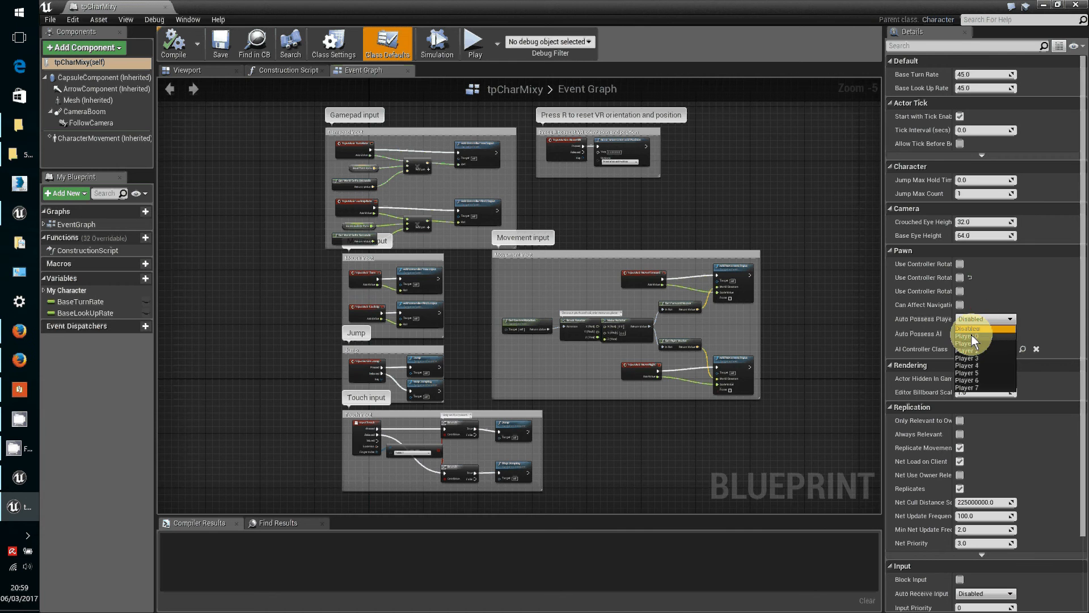
click(972, 335)
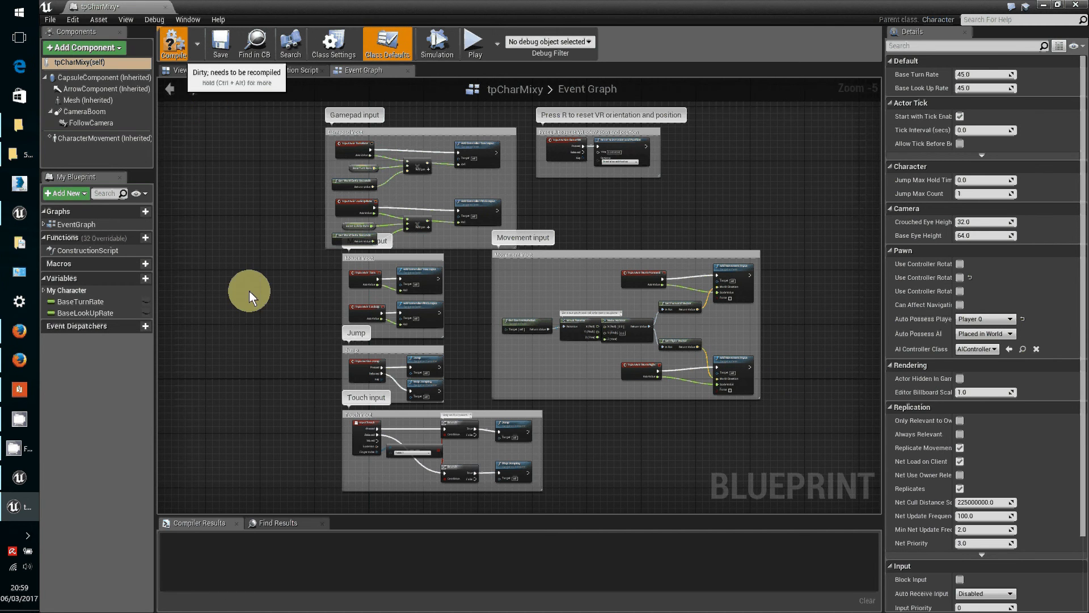
key(ctrl+s)
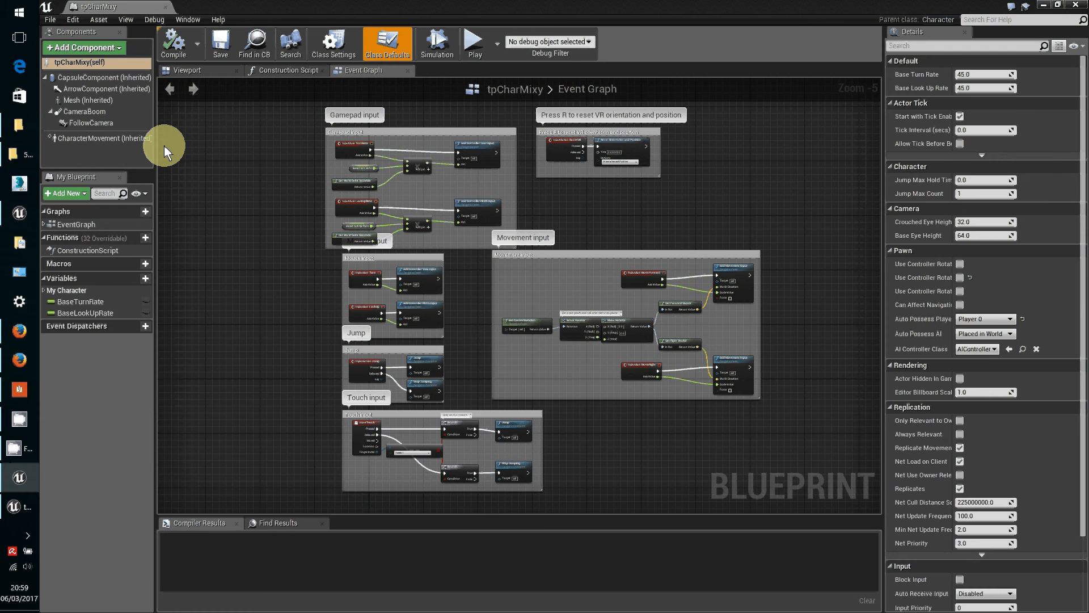
- Set the skeletal mesh of tpCharMixy's Mesh component to prod3DbasicMixamo, with the blueprint's 3D viewport displayed
click(78, 101)
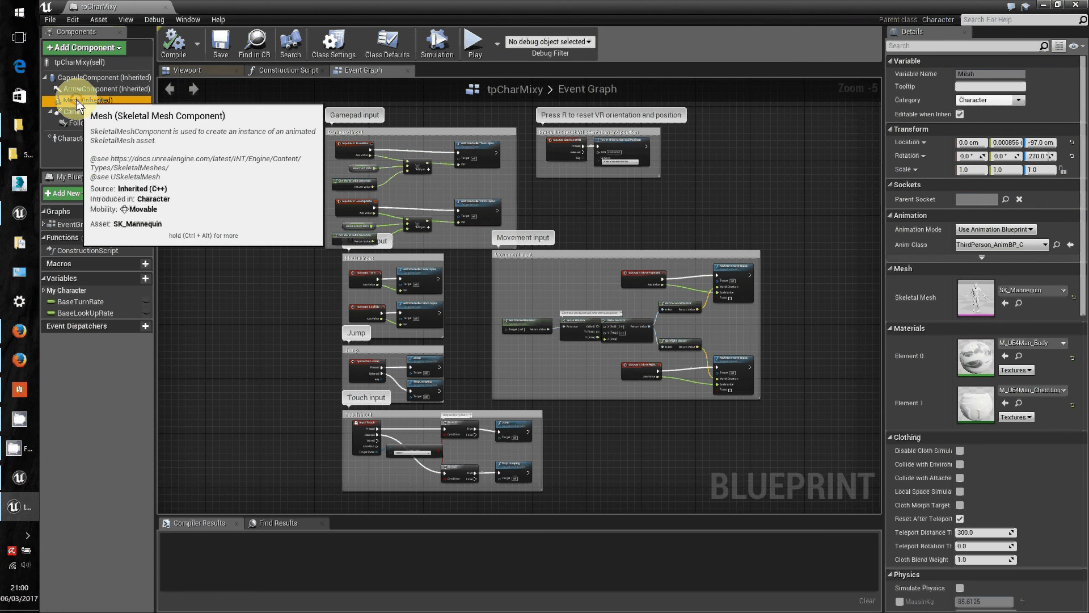
click(182, 70)
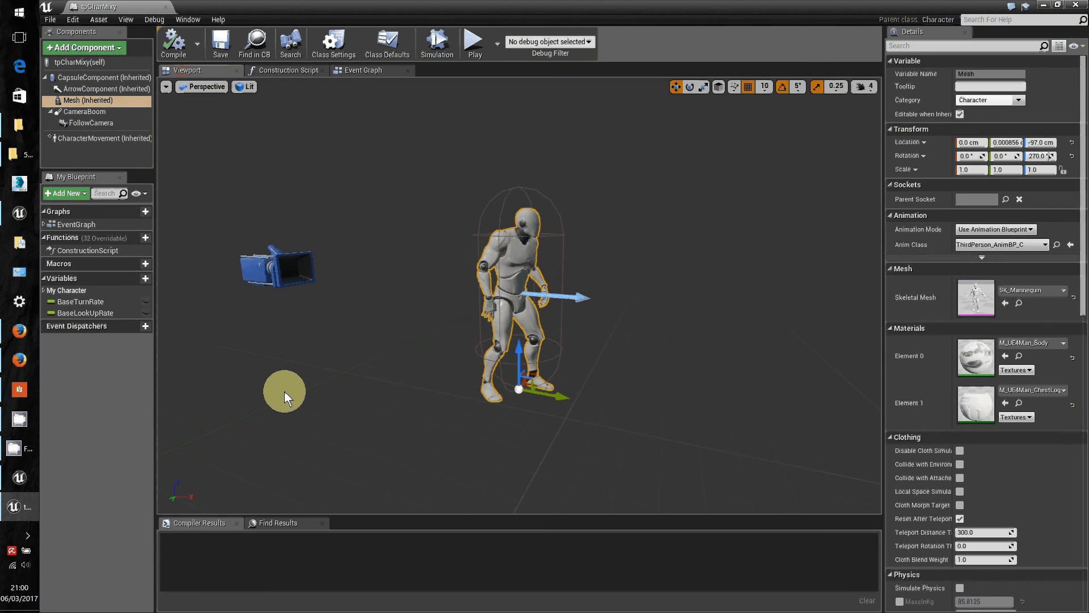
click(518, 307)
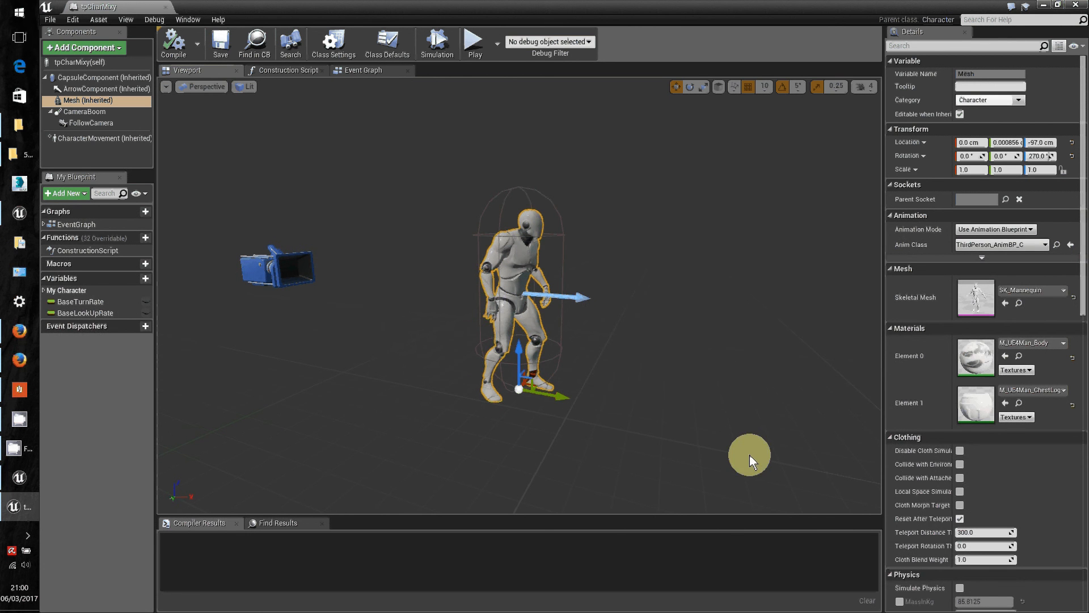
click(1065, 290)
click(965, 394)
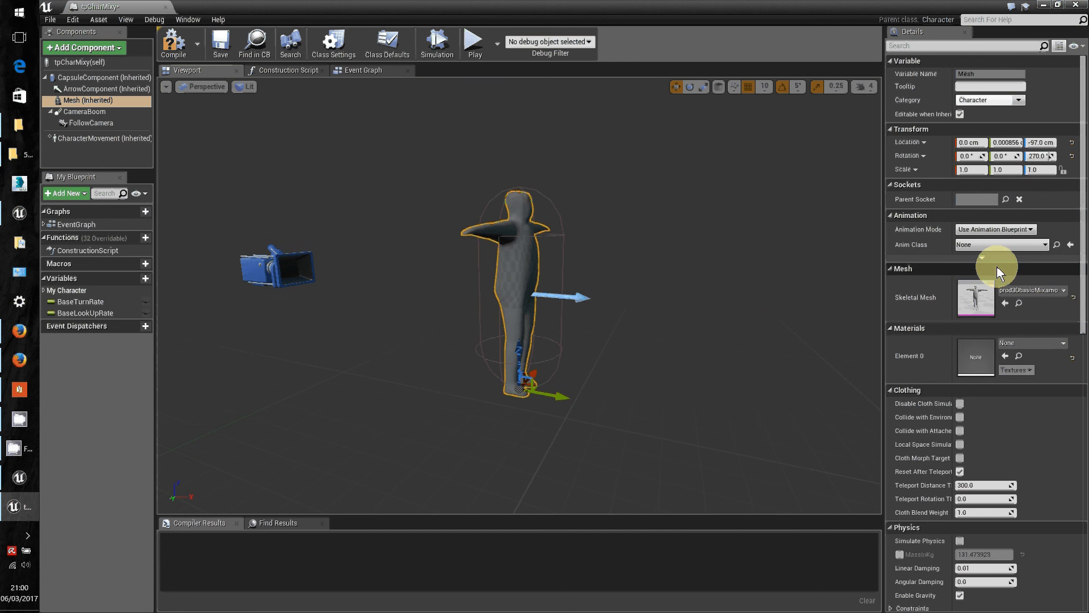
- Set the Mesh component's Anim Class to TpMixy, compile and save tpCharMixy, and close its editor
click(1045, 245)
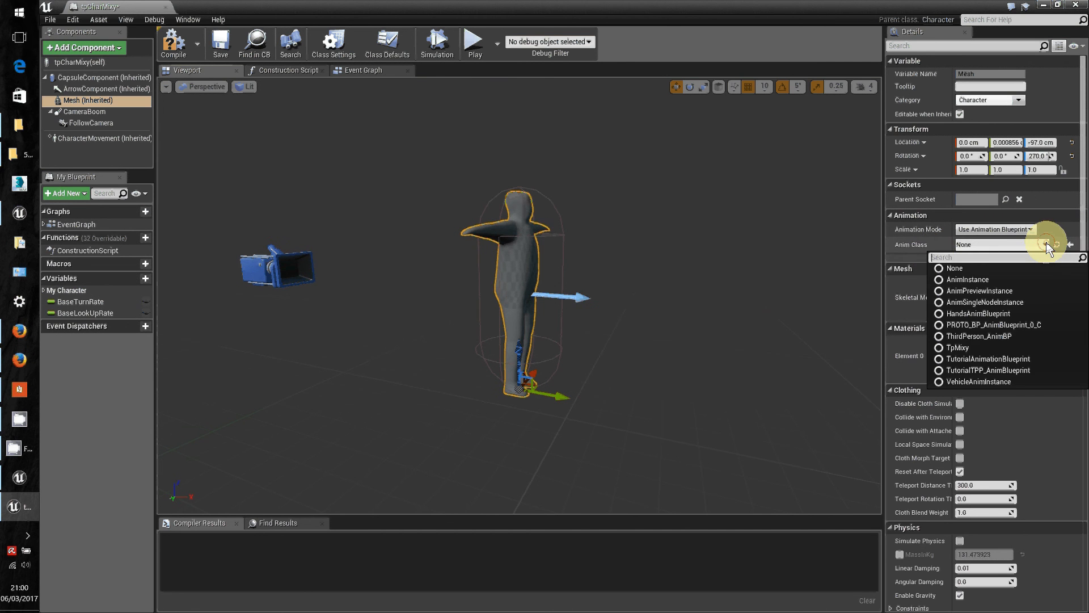
click(963, 348)
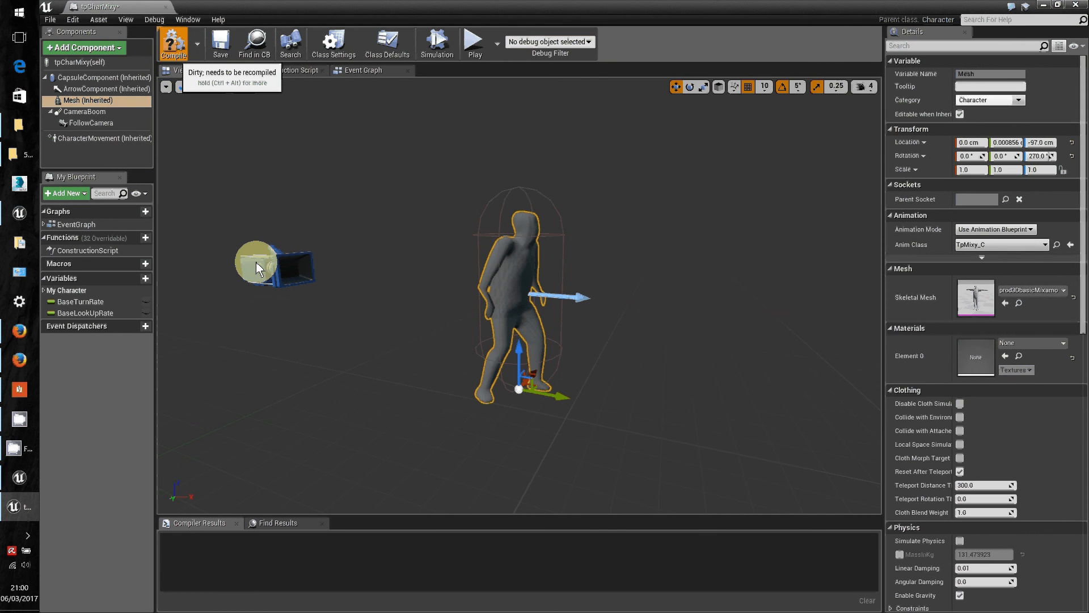
click(261, 345)
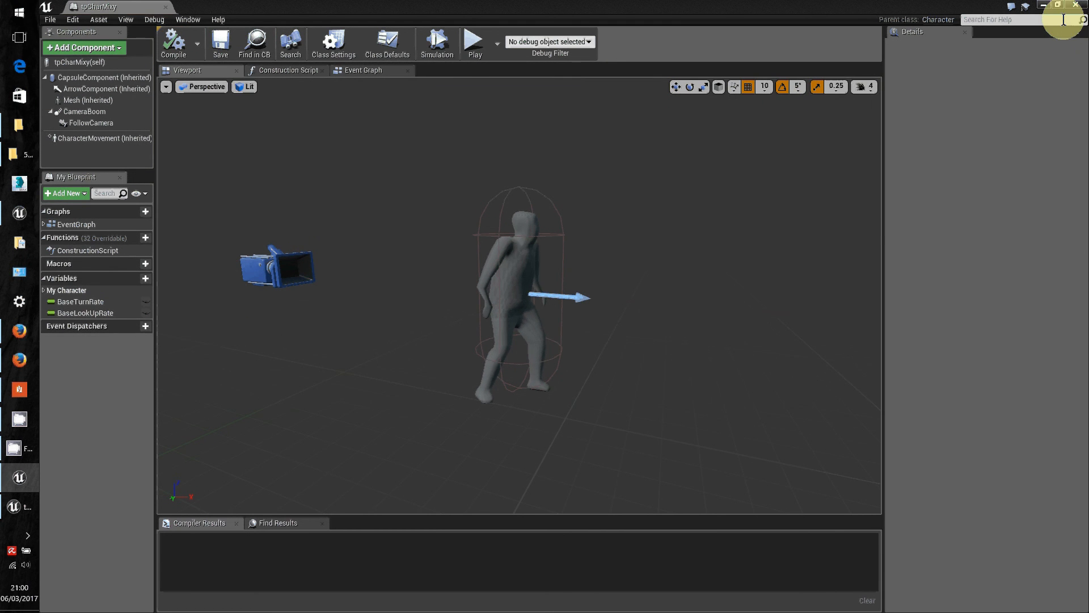
click(1076, 4)
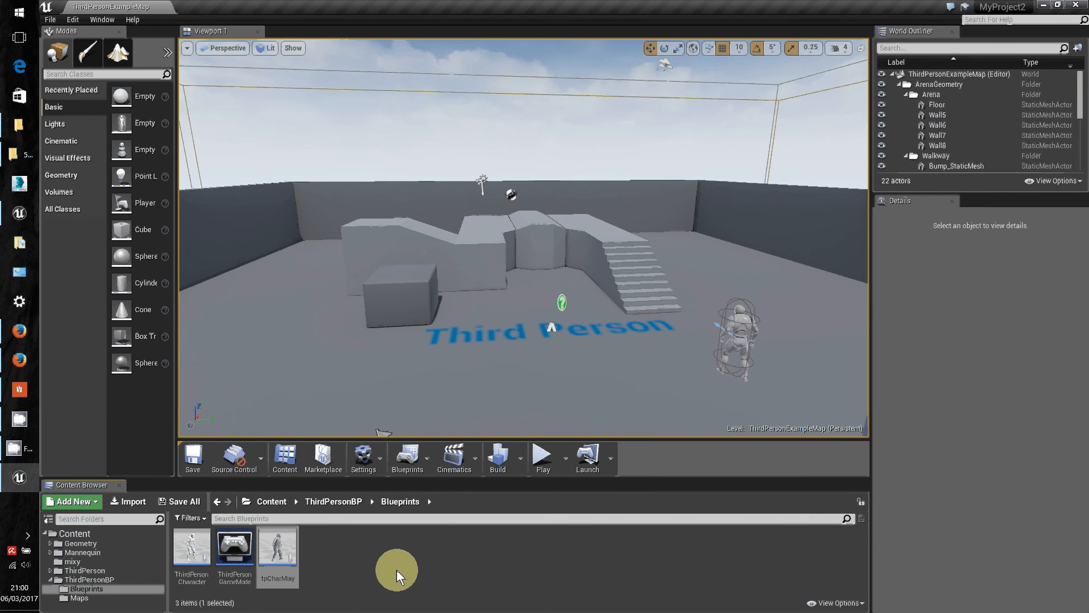
- Place a tpCharMixy character on the arena floor near the Third Person text, at about X -680, Y 80, Z 226
click(273, 555)
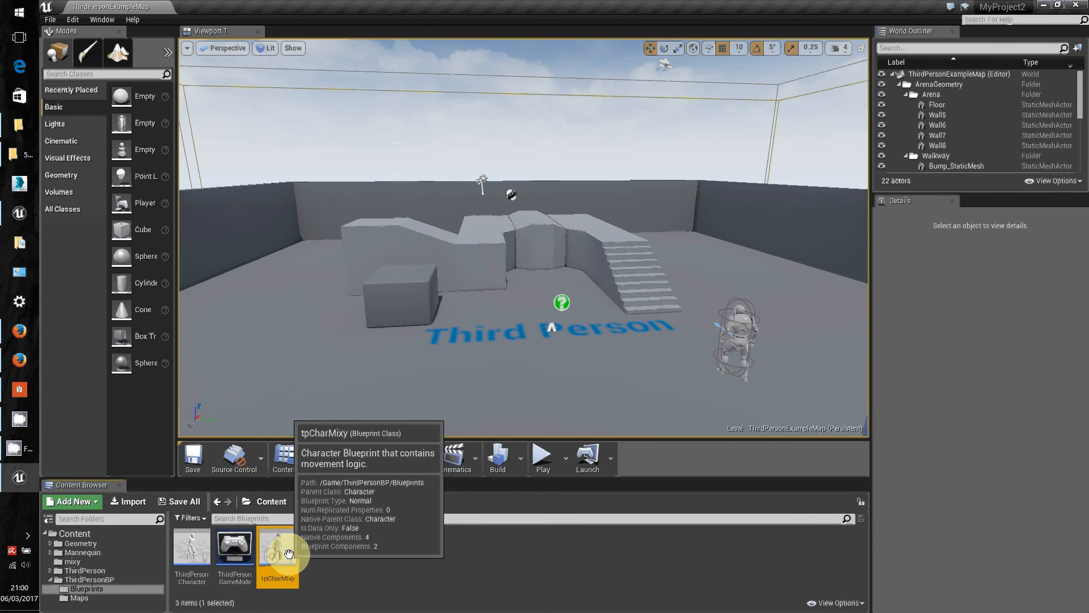
drag(316, 531, 606, 369)
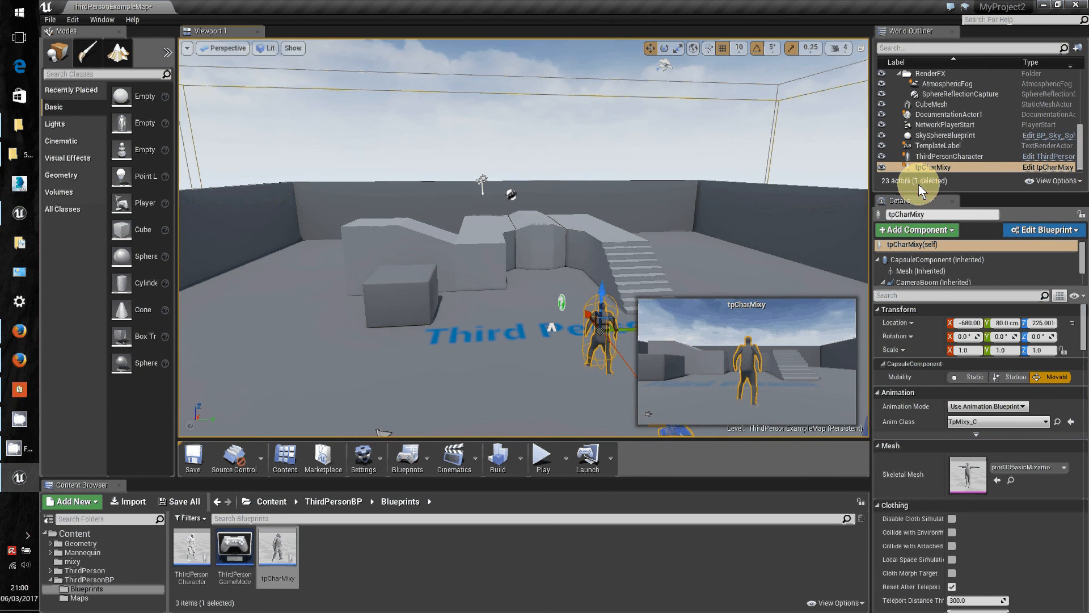
- Select the ThirdPersonCharacter actor in the level and examine its transform, clothing, physics, collision and rendering properties
click(1012, 155)
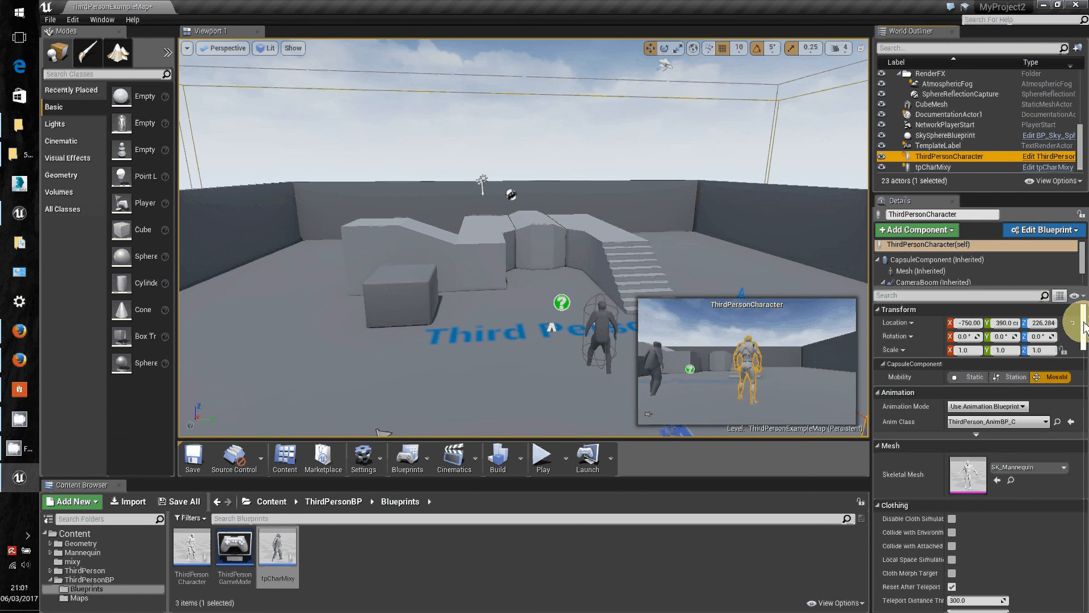
drag(1084, 328, 1085, 375)
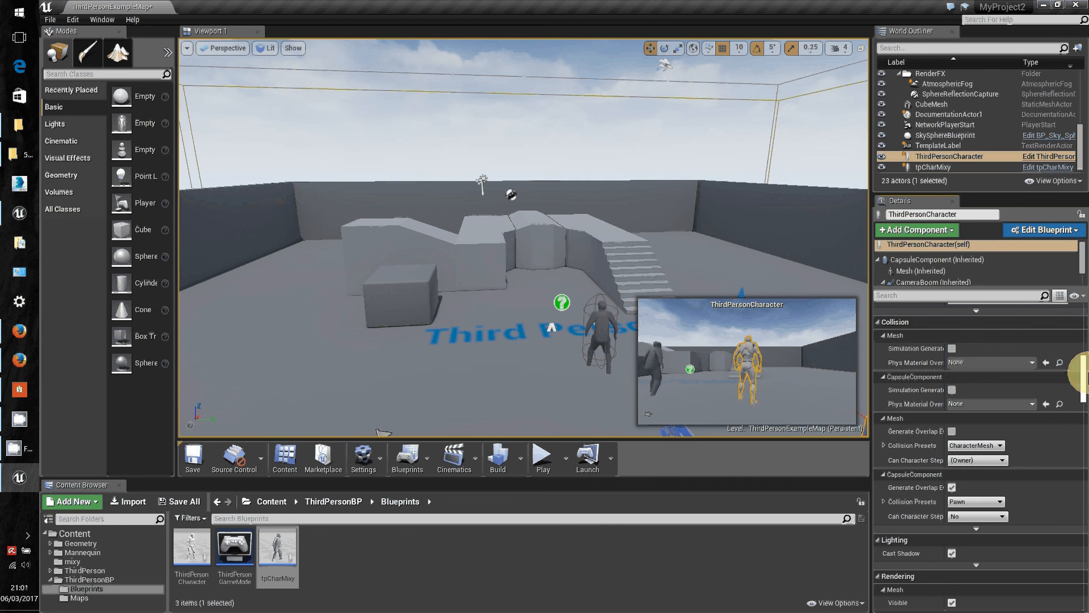
drag(1085, 374, 1078, 321)
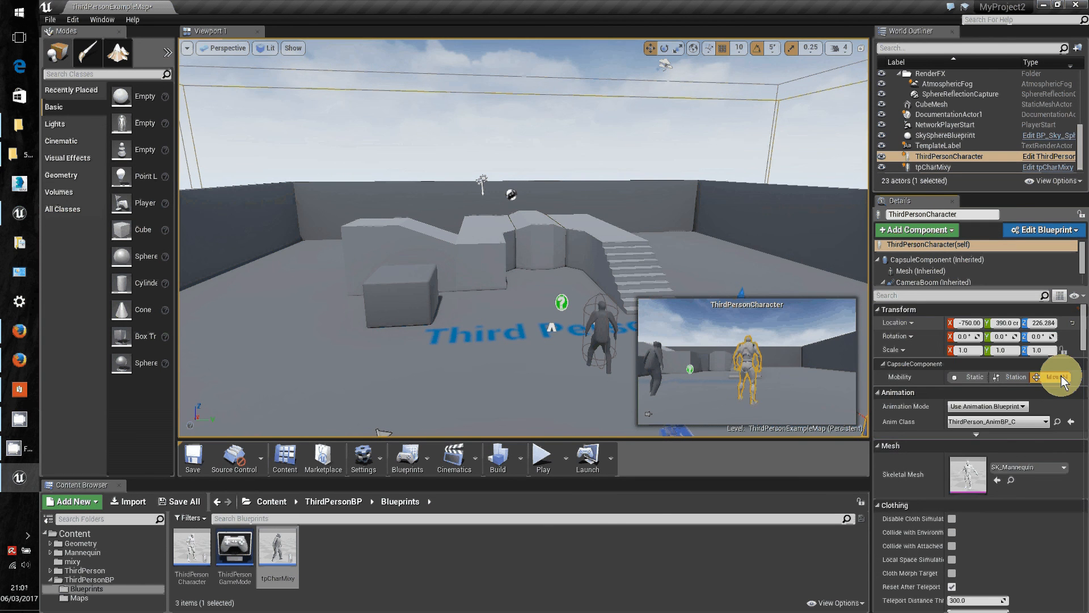
scroll(1034, 473, down, 3)
scroll(1034, 475, down, 2)
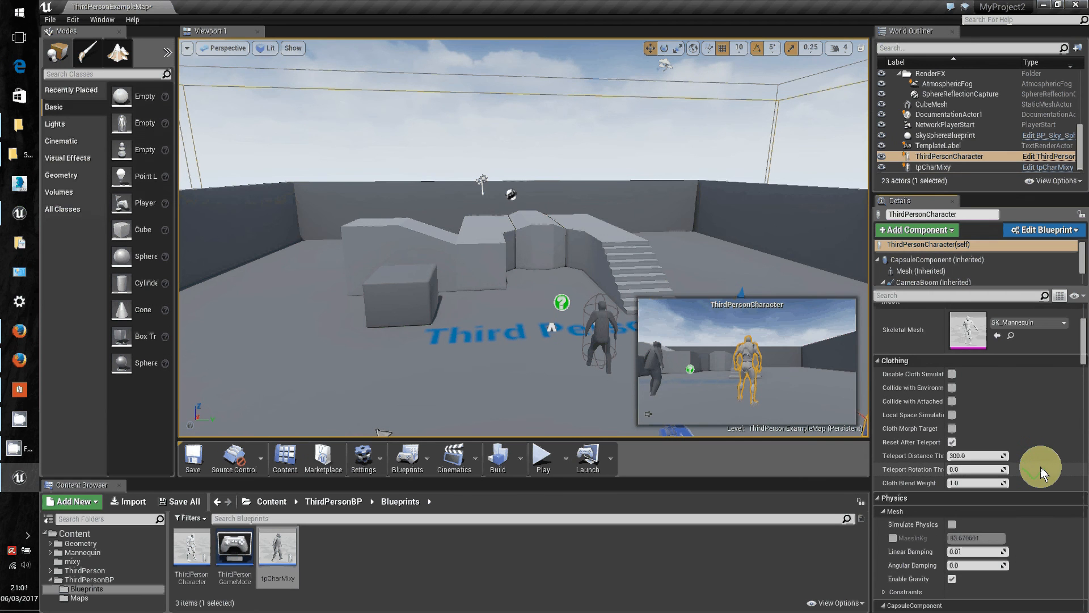
scroll(1040, 470, down, 3)
scroll(1038, 466, down, 2)
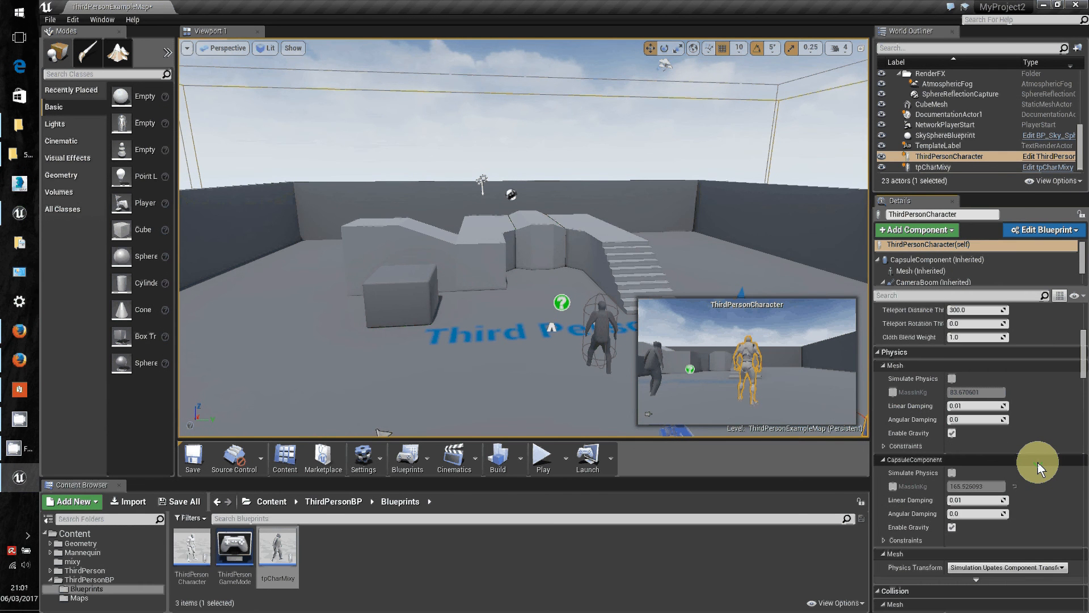
scroll(1037, 462, down, 4)
scroll(1039, 467, down, 2)
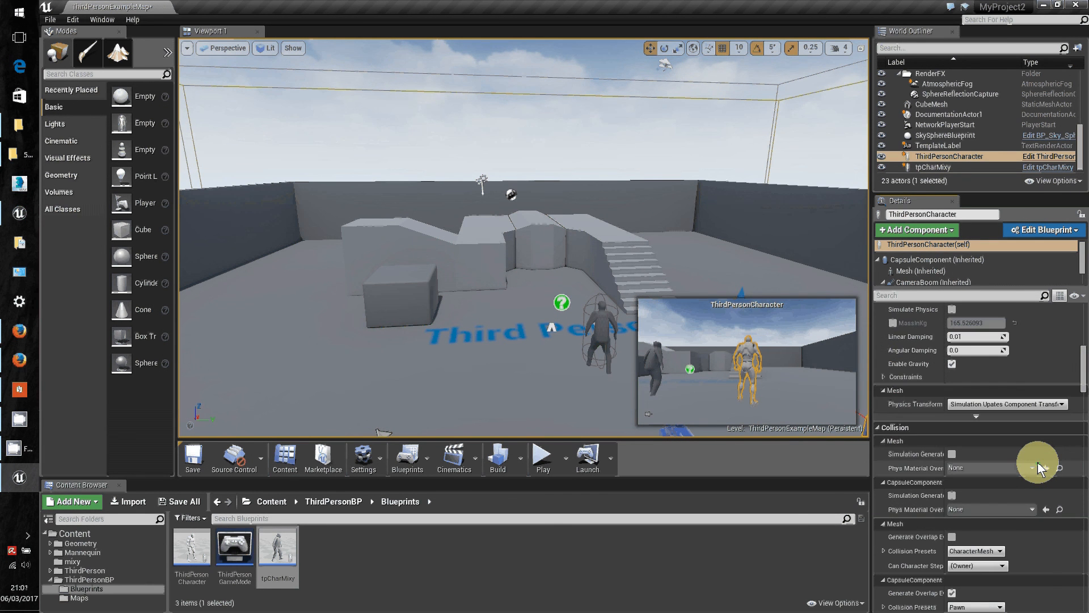
scroll(1039, 469, down, 3)
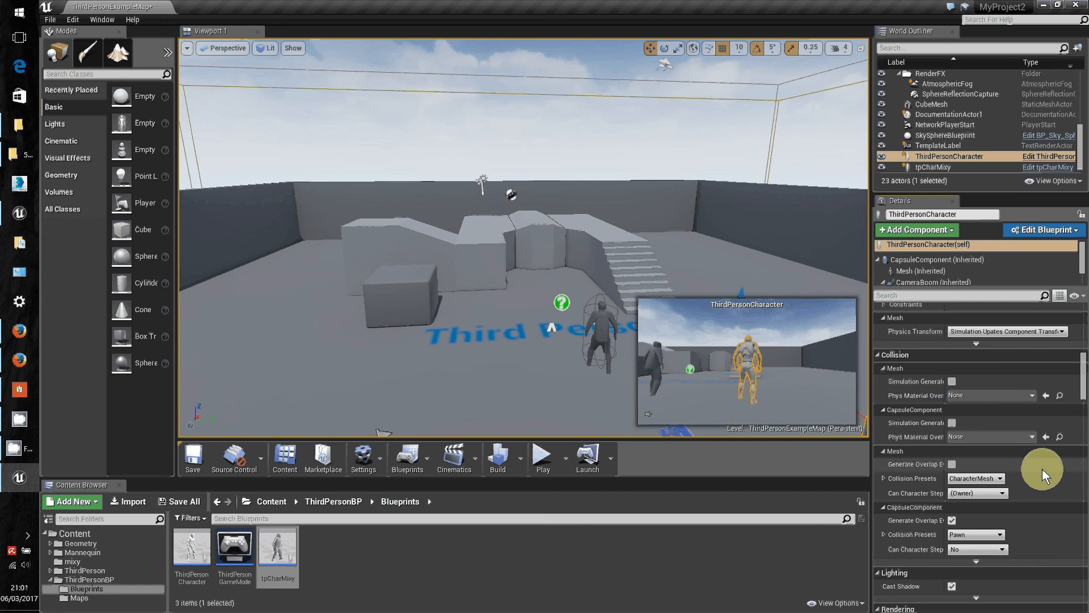
scroll(1043, 469, down, 2)
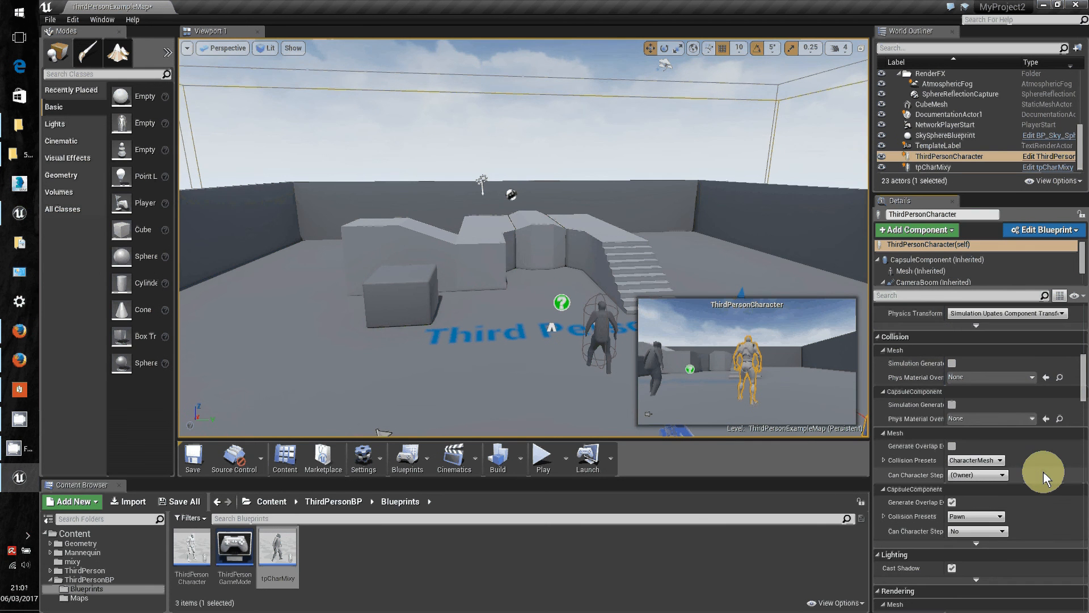
scroll(1047, 479, down, 2)
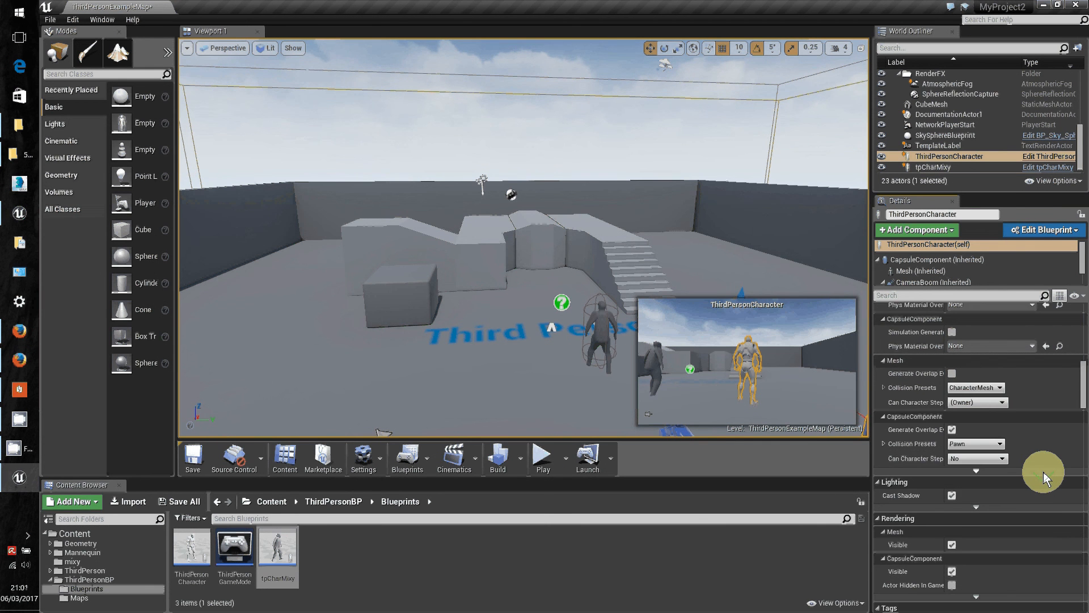
scroll(1043, 471, down, 2)
scroll(1039, 488, down, 2)
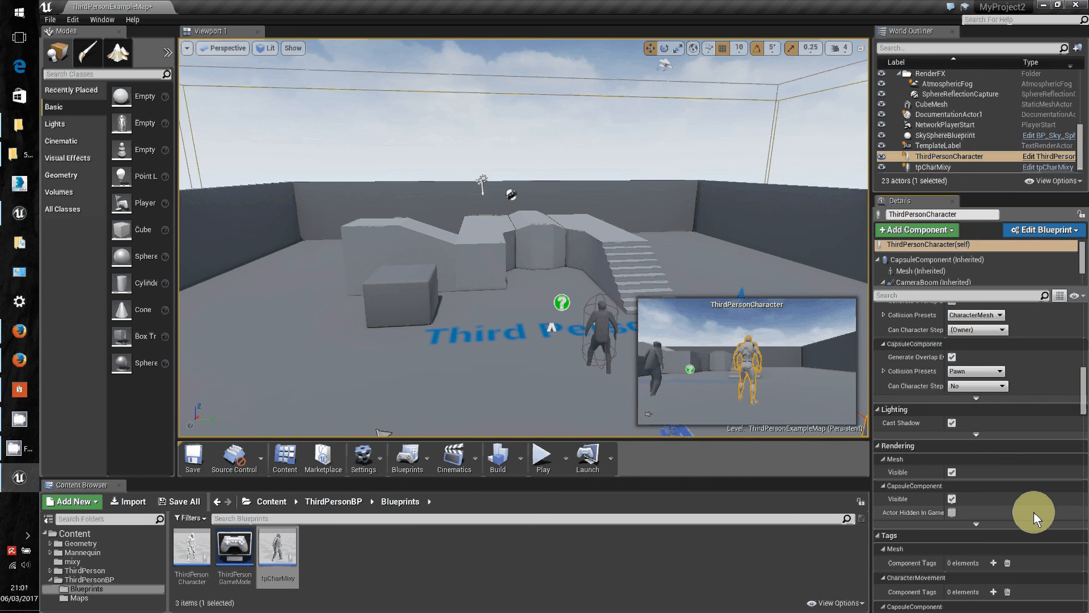
scroll(1034, 512, up, 1)
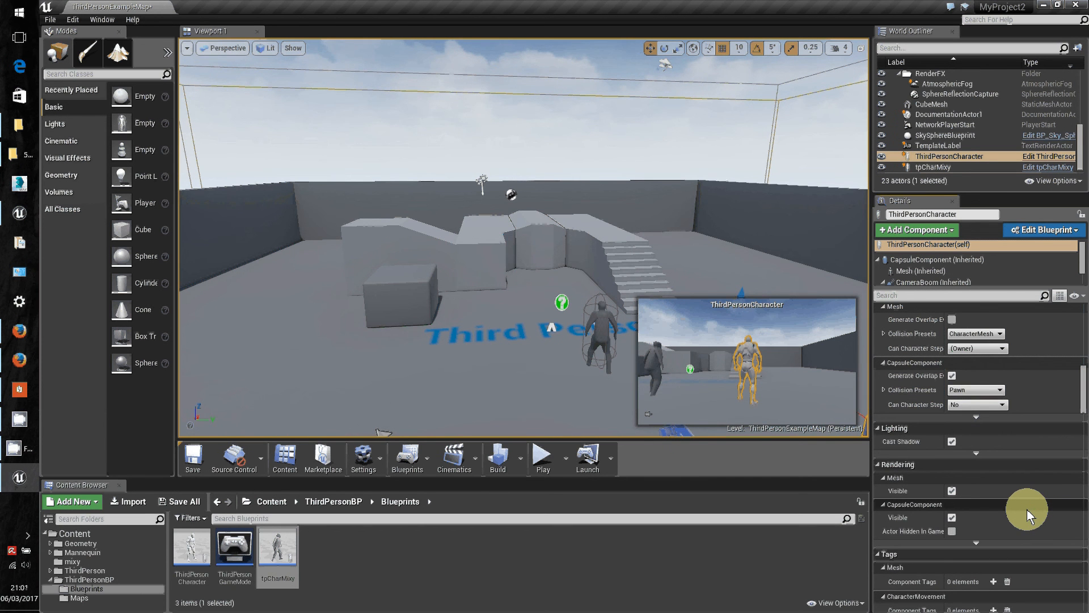
- Reveal ThirdPersonCharacter's advanced collision properties and review its details back up to the transform and animation settings
click(977, 417)
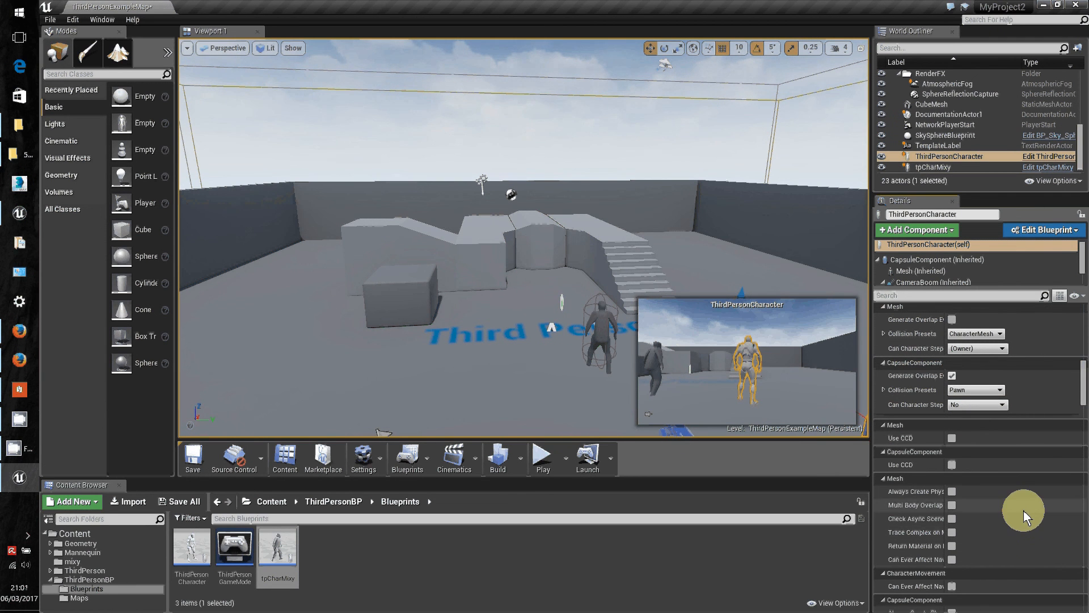
scroll(1024, 509, up, 2)
scroll(1024, 509, up, 3)
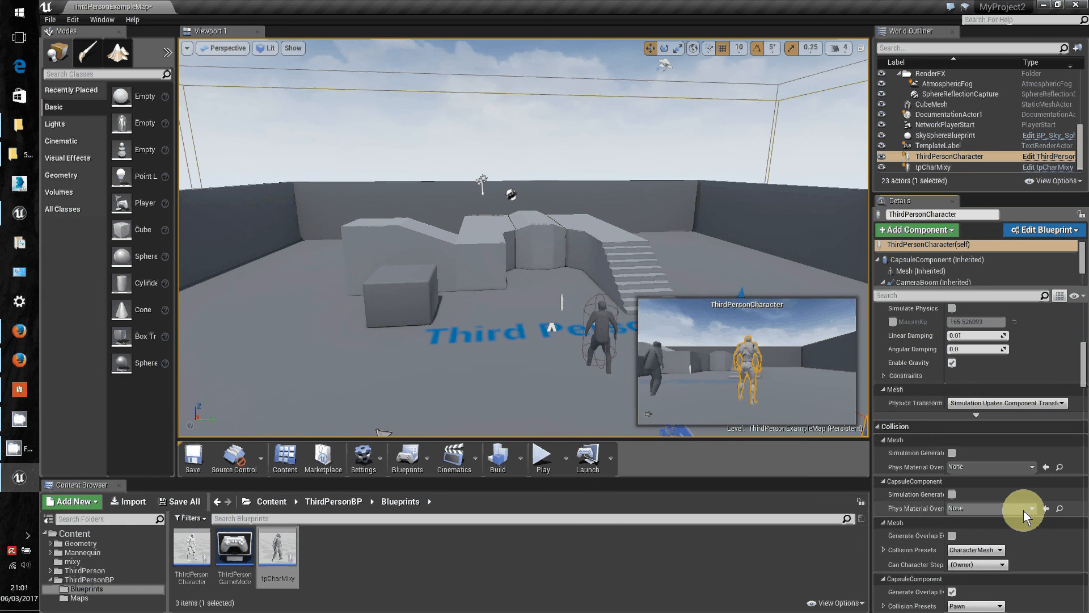
scroll(979, 456, up, 1)
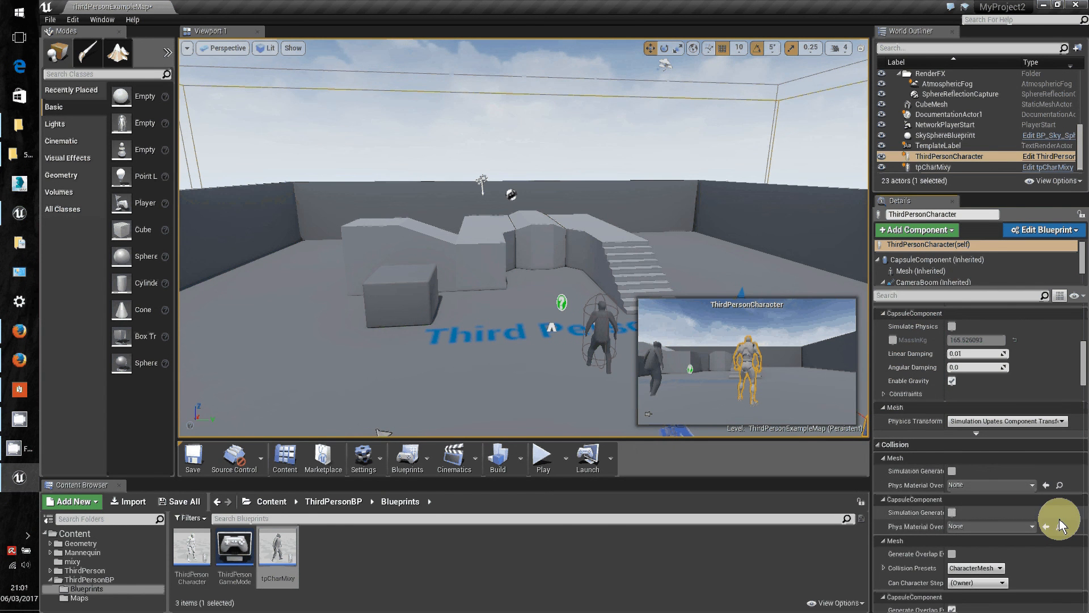
scroll(1048, 539, up, 2)
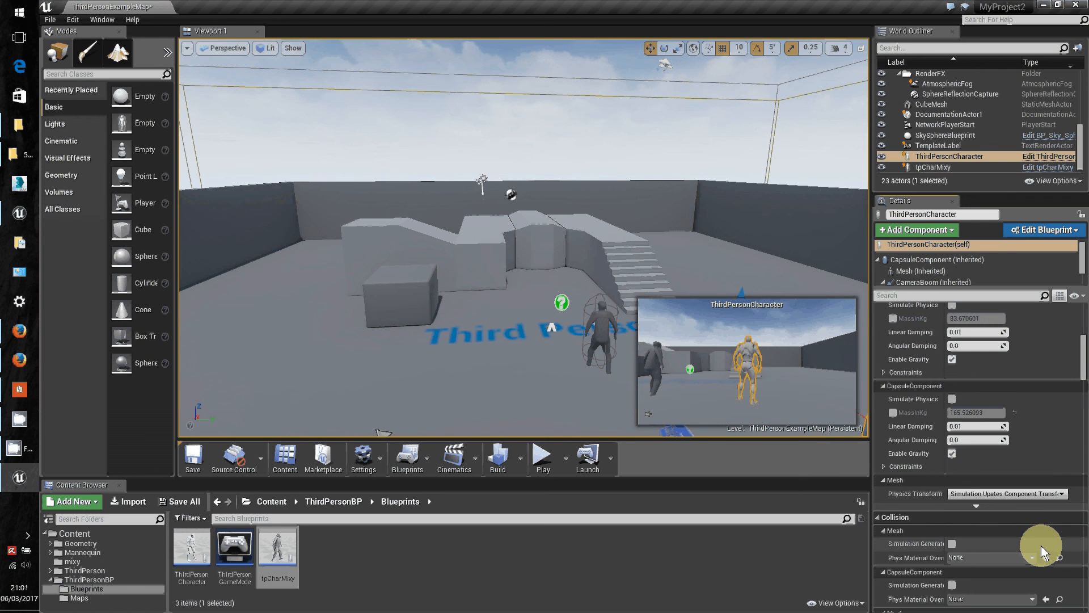
scroll(1042, 549, up, 3)
scroll(1043, 549, up, 5)
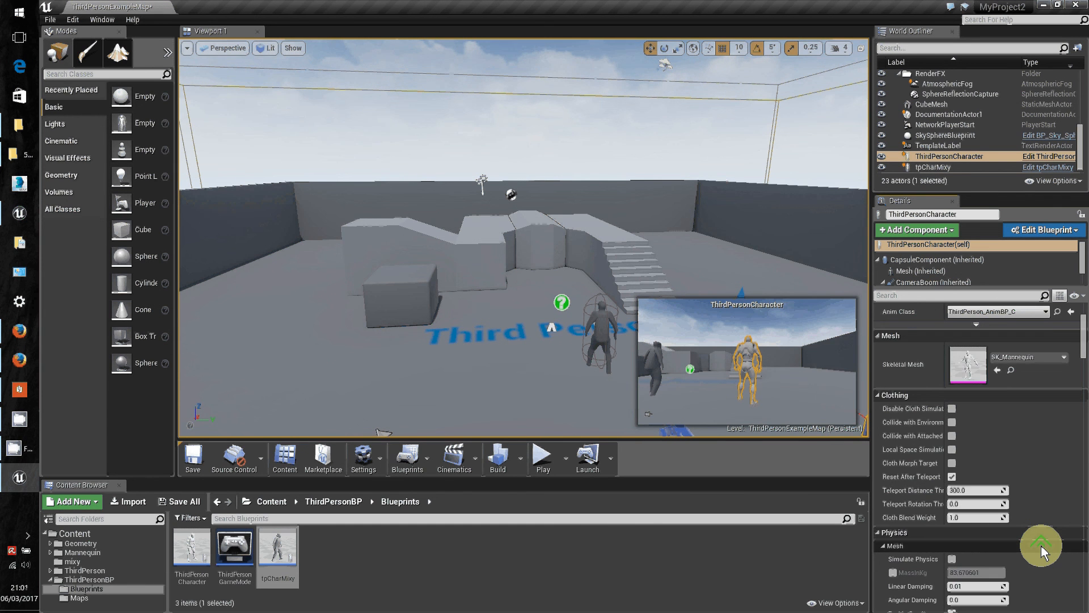
scroll(1041, 545, up, 3)
scroll(1041, 546, up, 1)
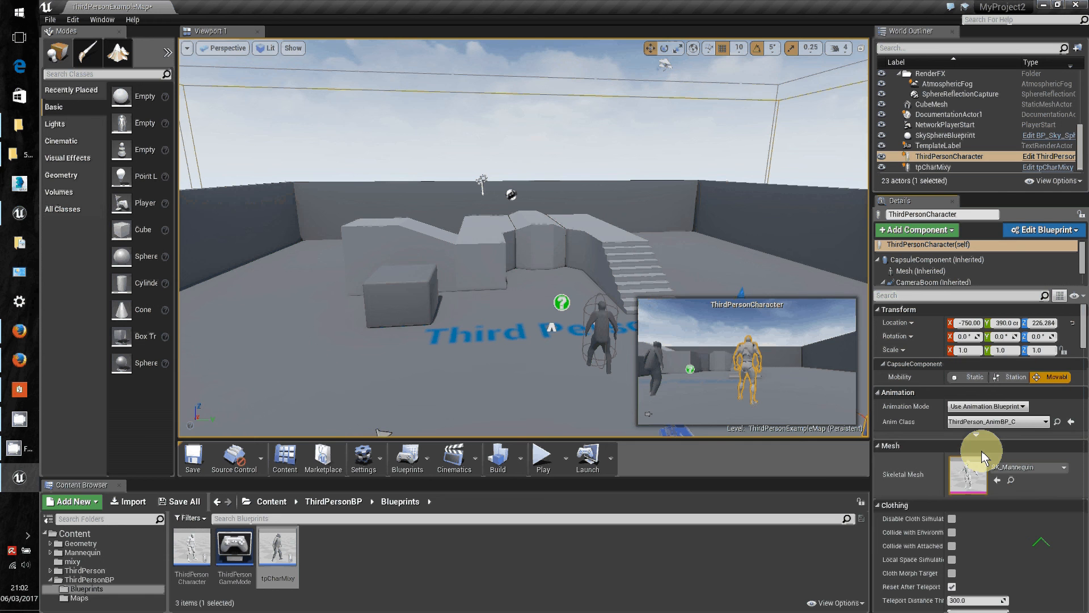
- Reveal ThirdPersonCharacter's advanced animation properties and look through its physics, extended collision, lighting and rendering settings
click(974, 434)
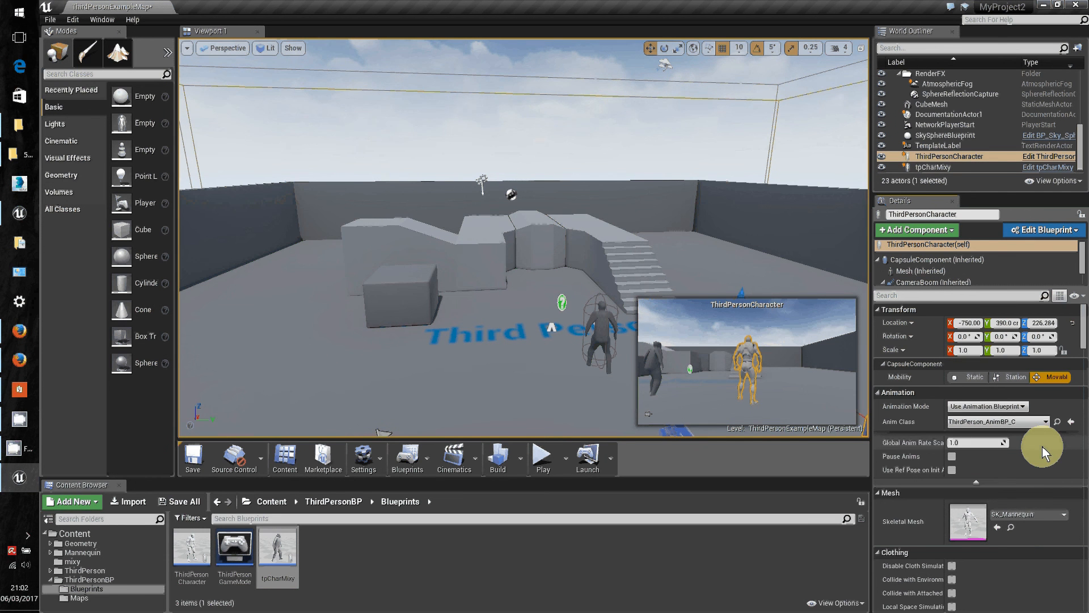
scroll(1039, 444, down, 1)
scroll(1039, 441, down, 4)
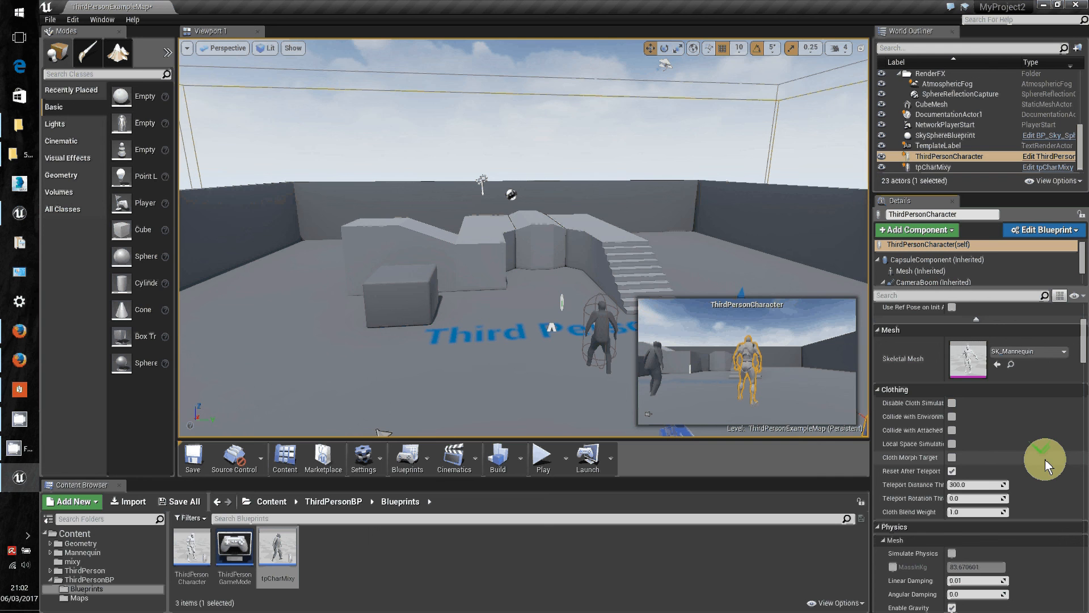
scroll(1045, 458, down, 2)
scroll(1040, 462, down, 2)
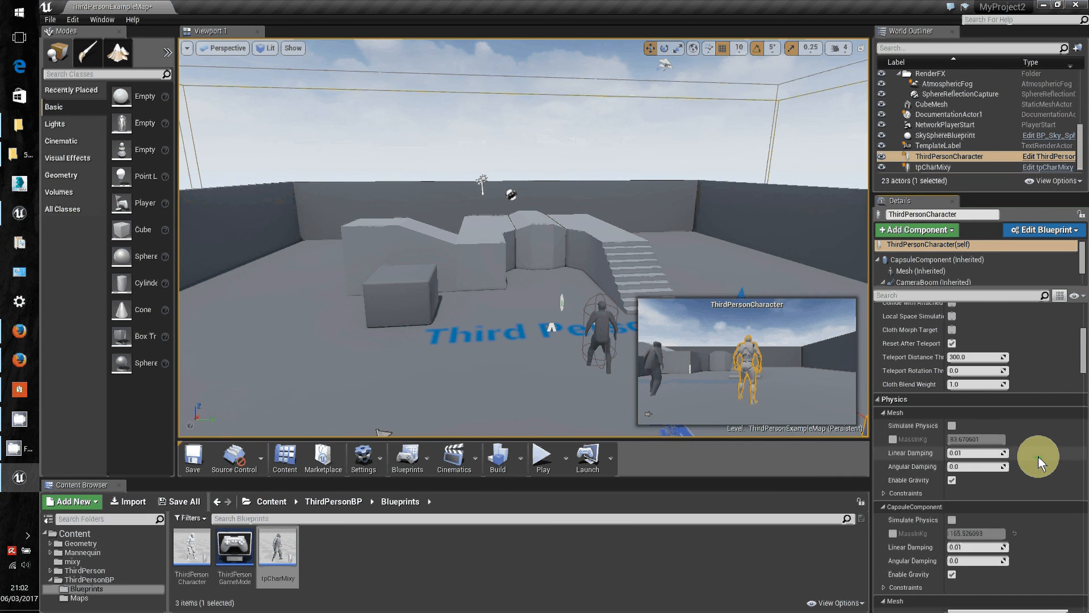
scroll(1022, 483, down, 3)
scroll(1023, 485, down, 2)
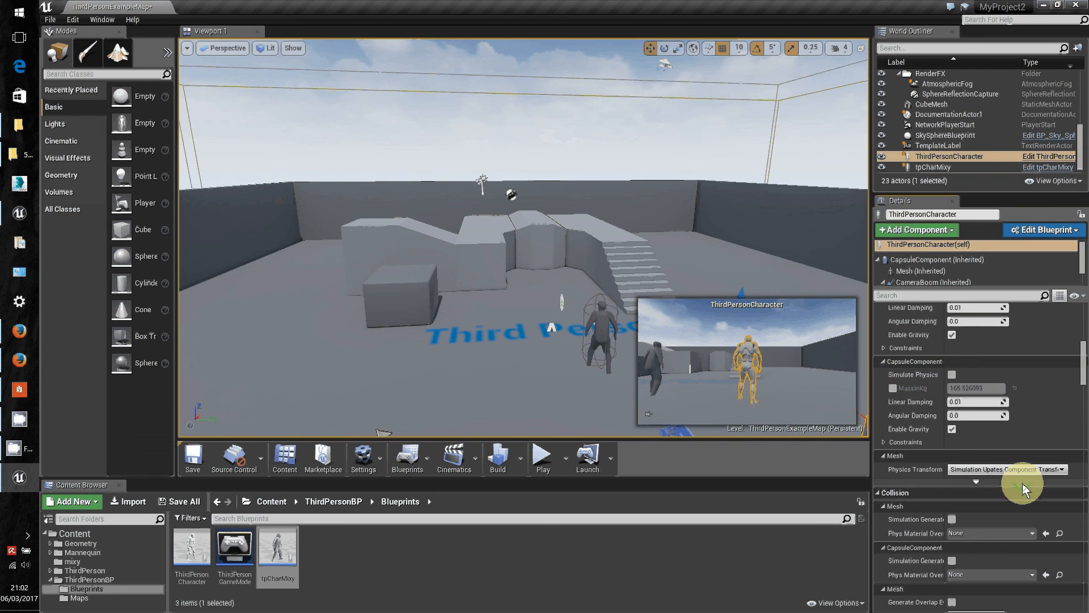
scroll(1022, 485, down, 2)
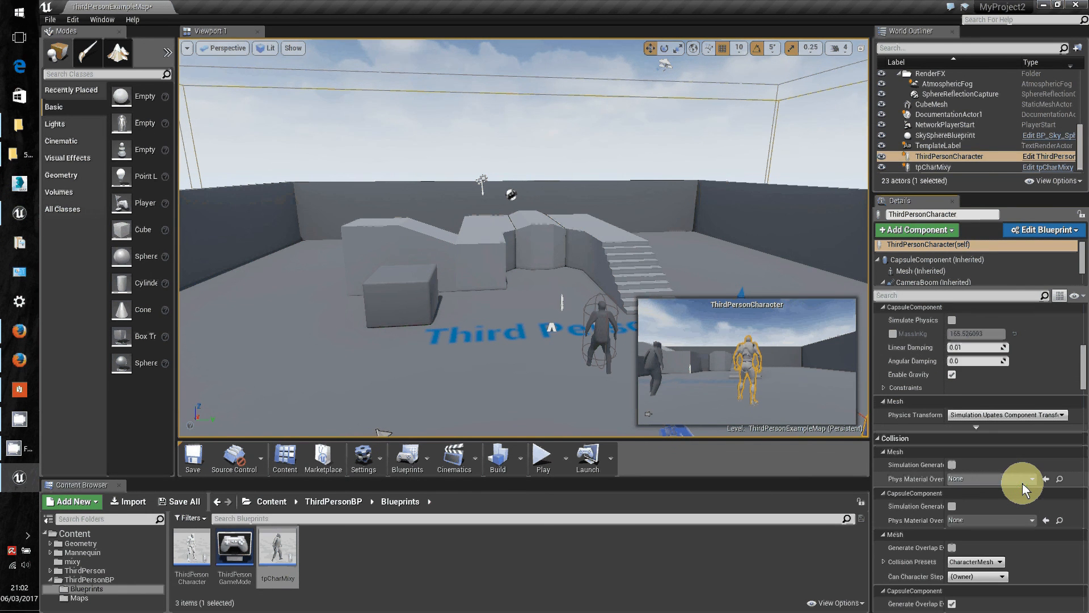
scroll(1023, 484, down, 2)
scroll(1023, 487, down, 2)
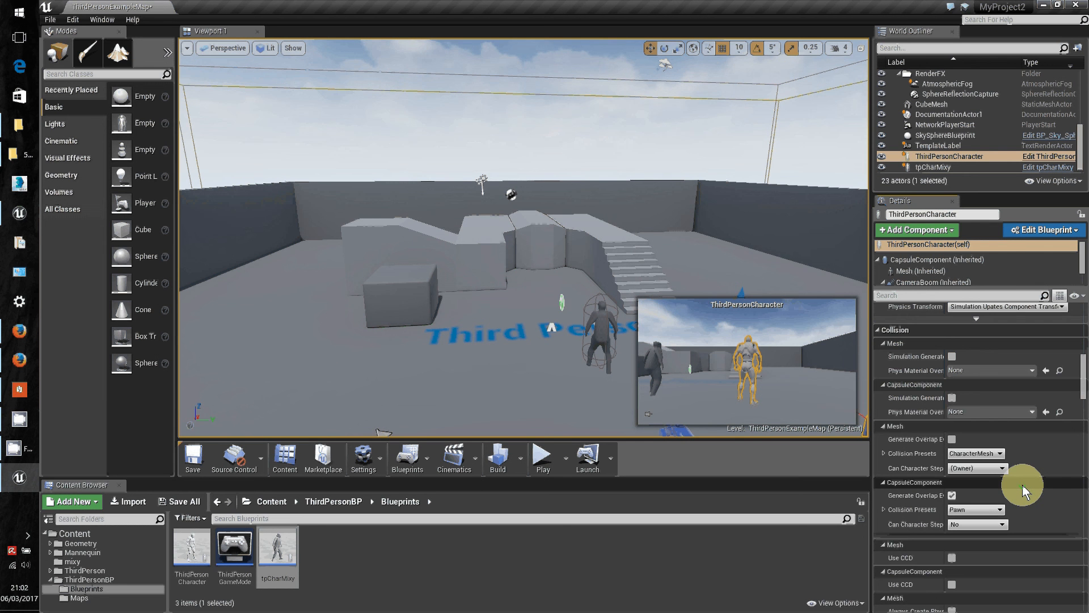
scroll(1024, 491, down, 4)
scroll(1011, 498, down, 5)
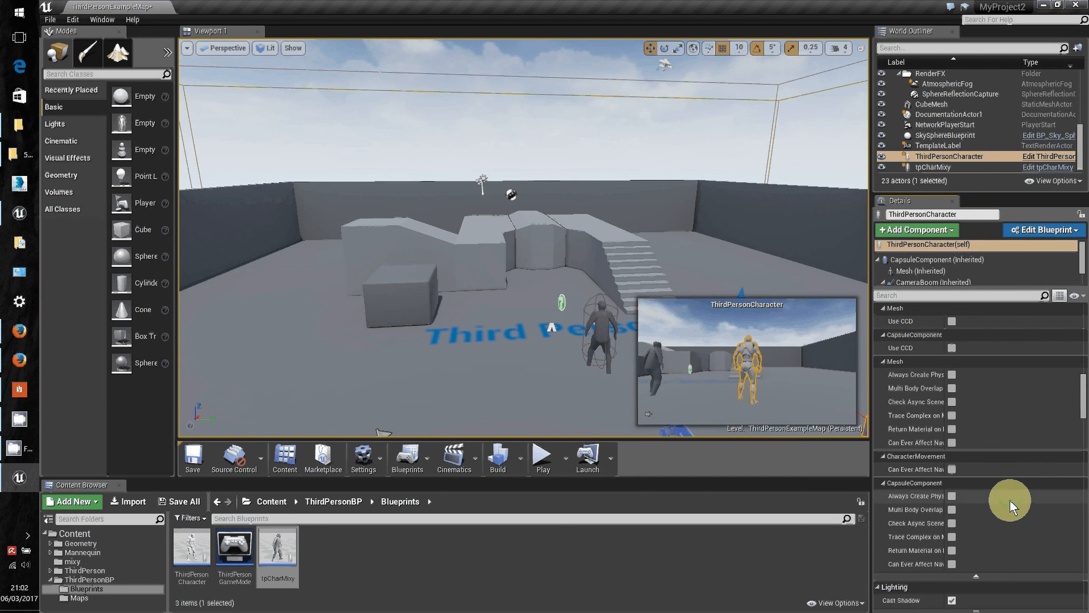
scroll(1010, 499, down, 1)
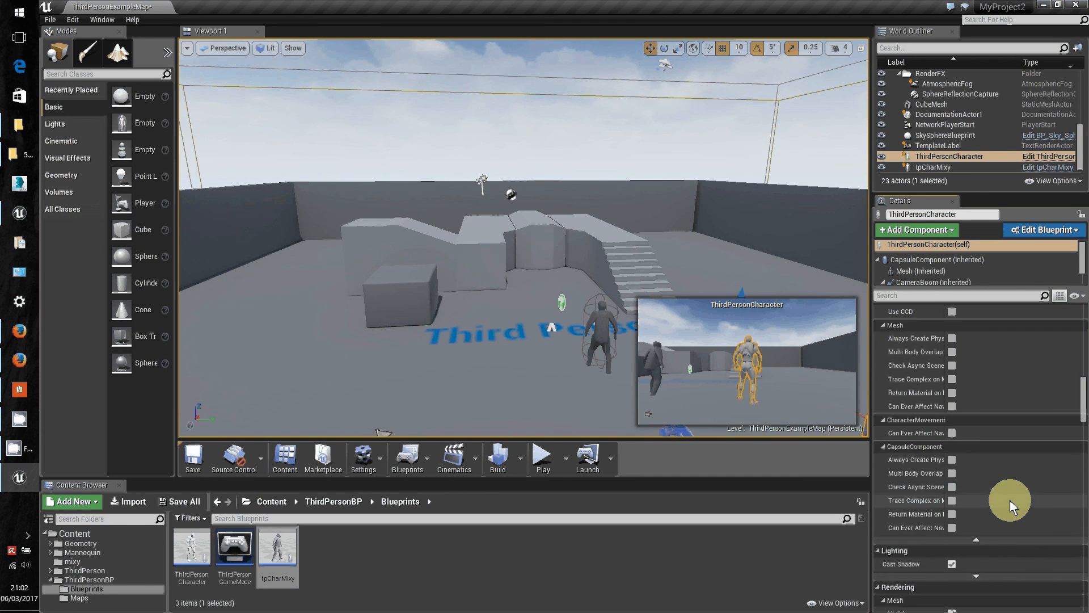
scroll(1010, 499, down, 6)
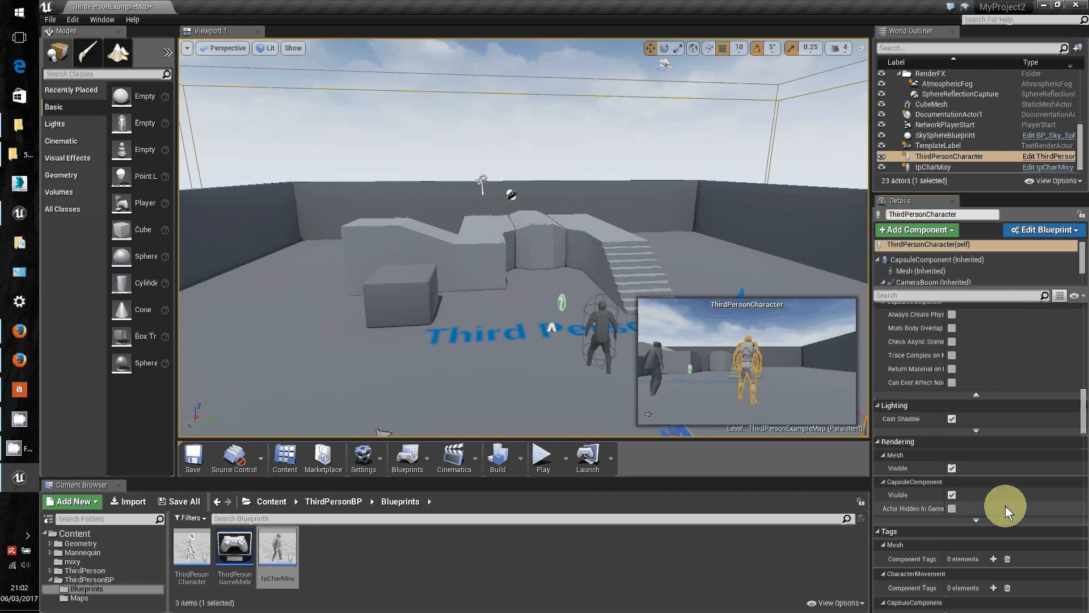
- Review ThirdPersonCharacter's tags, activation, character movement, nav movement, planar movement, shape and navigation properties
scroll(1030, 496, down, 2)
scroll(1031, 496, down, 3)
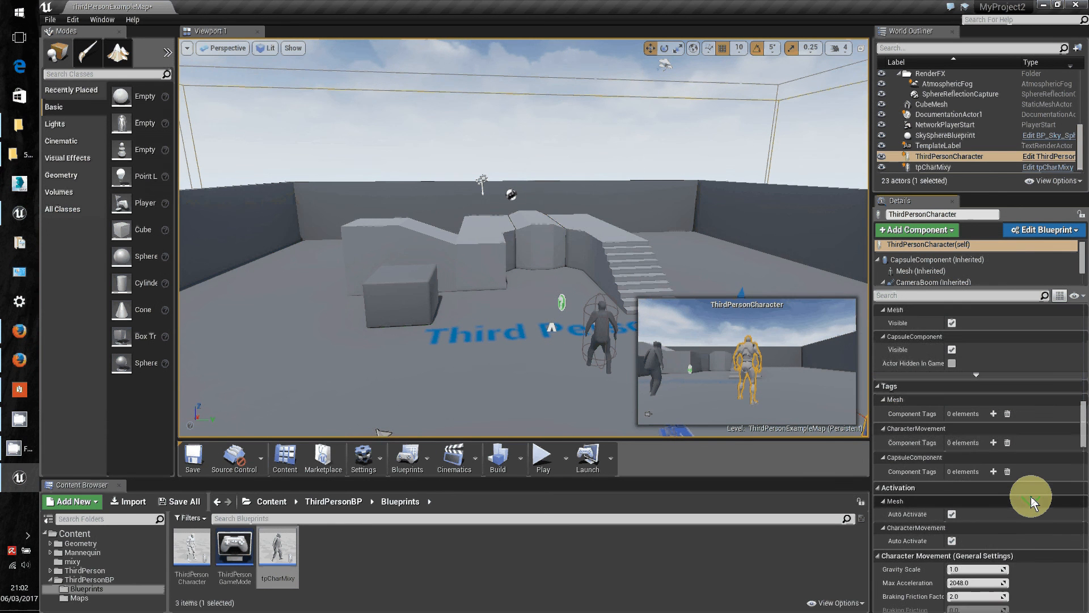
scroll(1031, 496, down, 2)
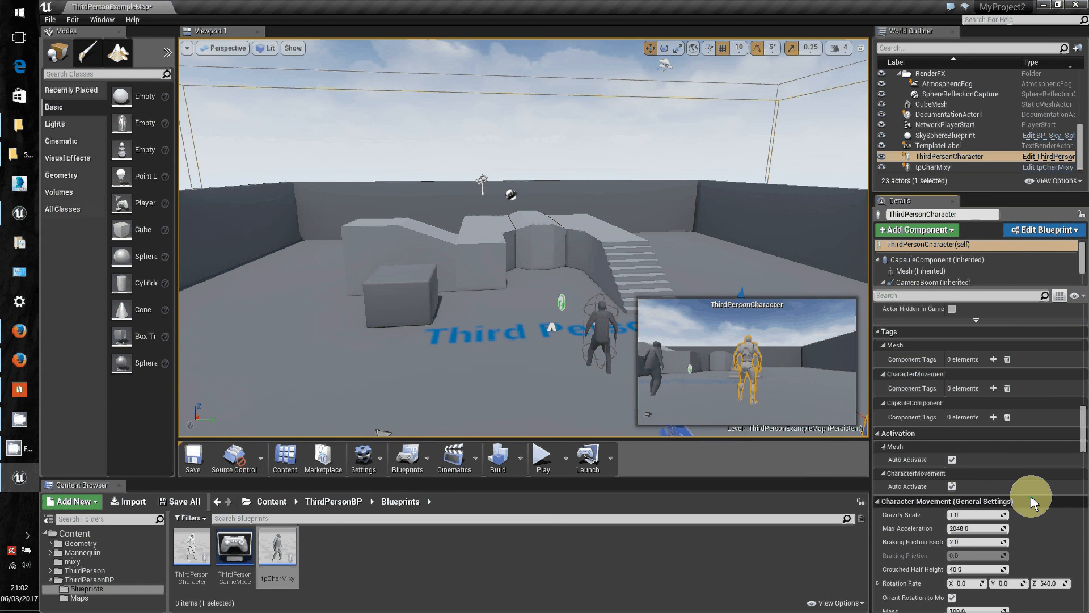
scroll(1031, 495, down, 2)
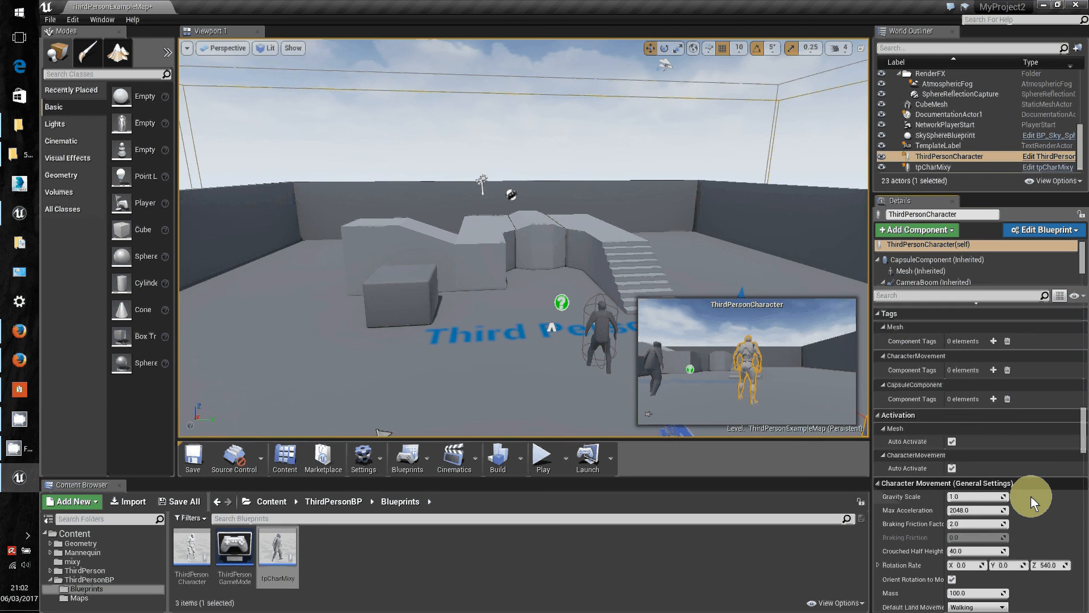
scroll(1031, 496, down, 3)
scroll(1031, 496, down, 2)
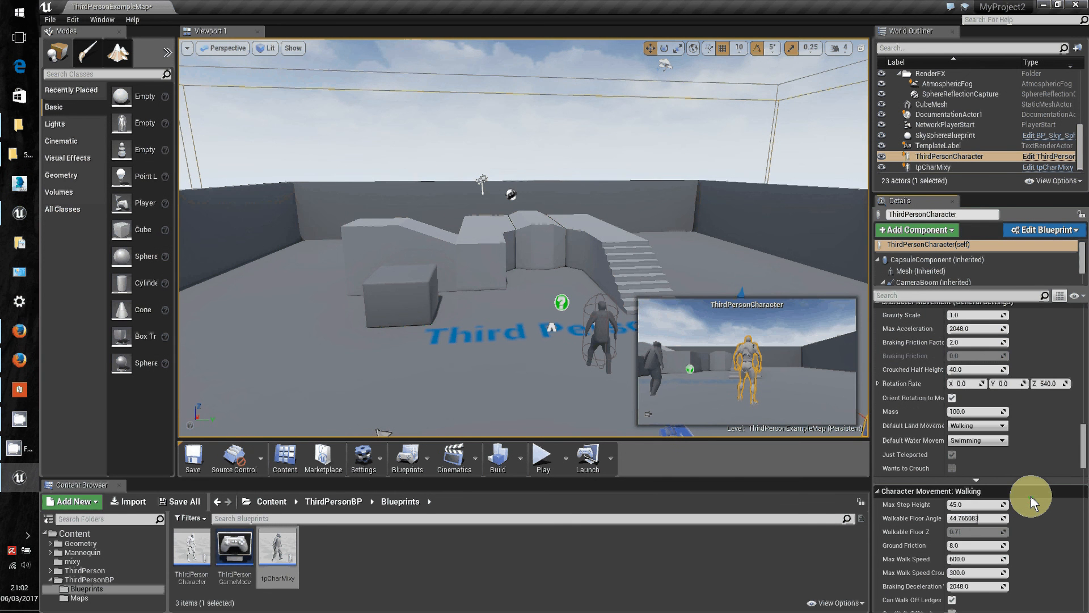
scroll(1031, 496, down, 3)
scroll(1030, 496, down, 1)
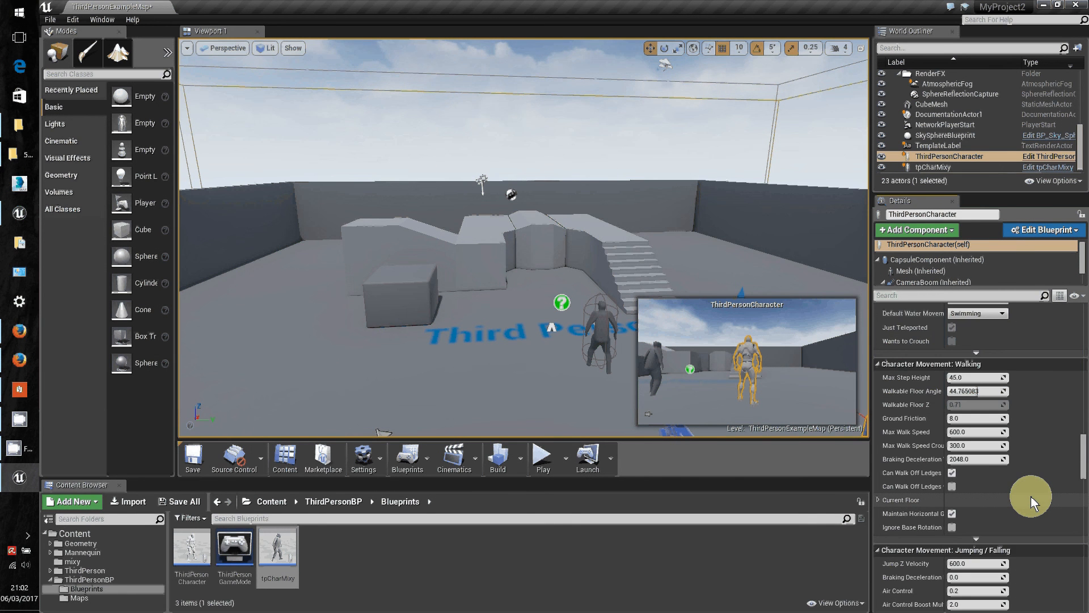
scroll(1030, 496, down, 7)
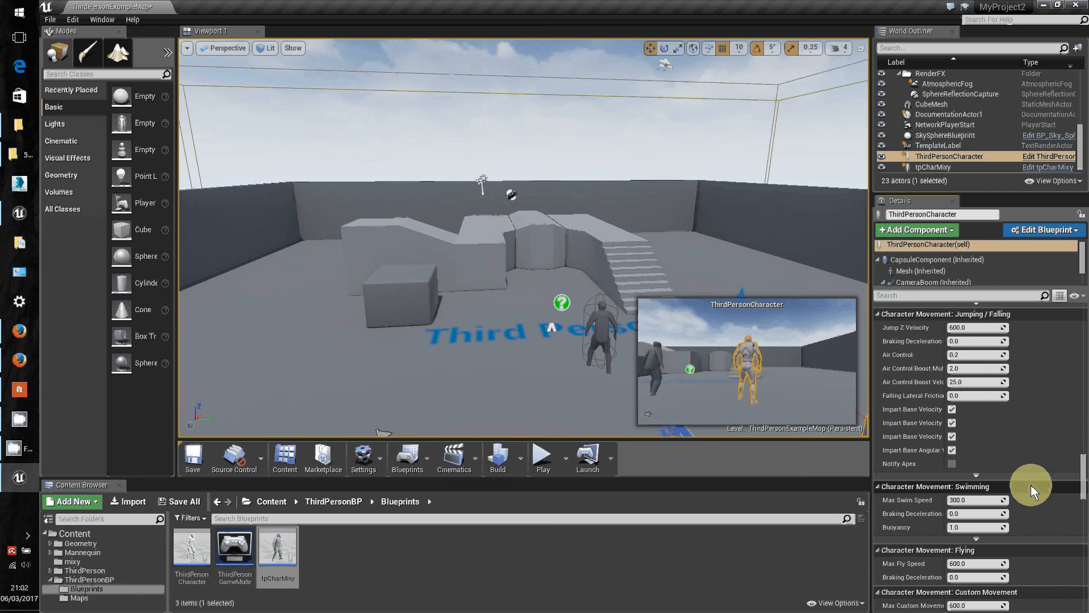
scroll(1030, 485, down, 2)
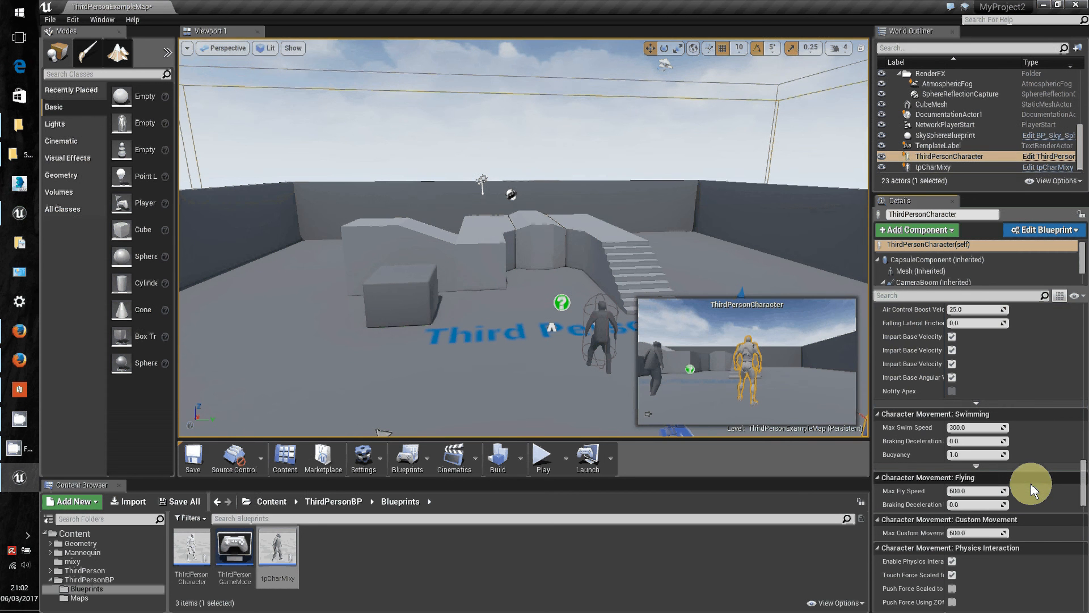
scroll(1030, 483, down, 6)
scroll(1030, 488, down, 1)
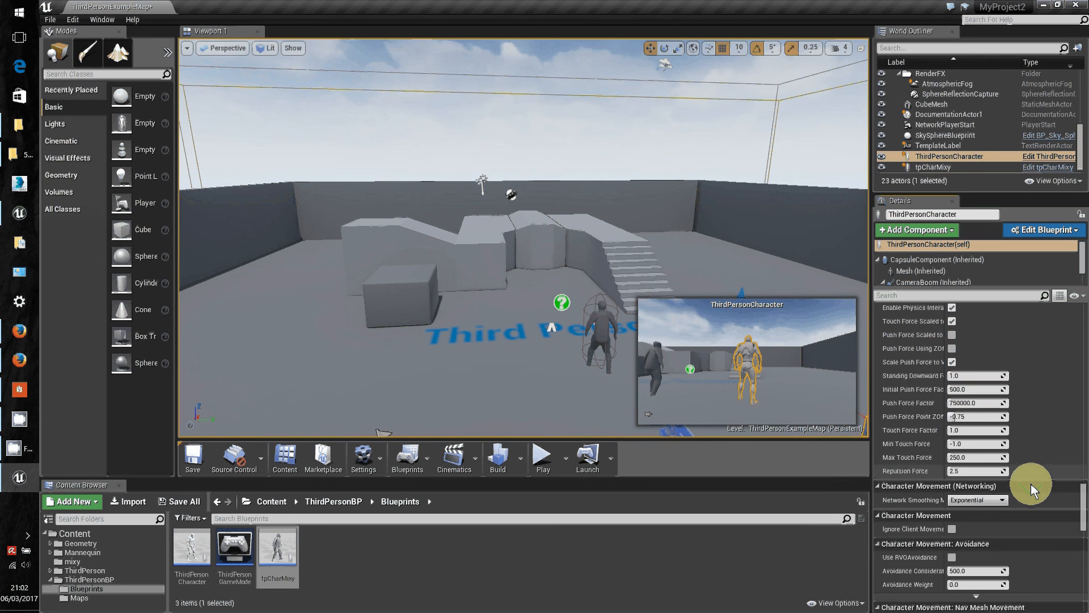
scroll(1030, 483, down, 1)
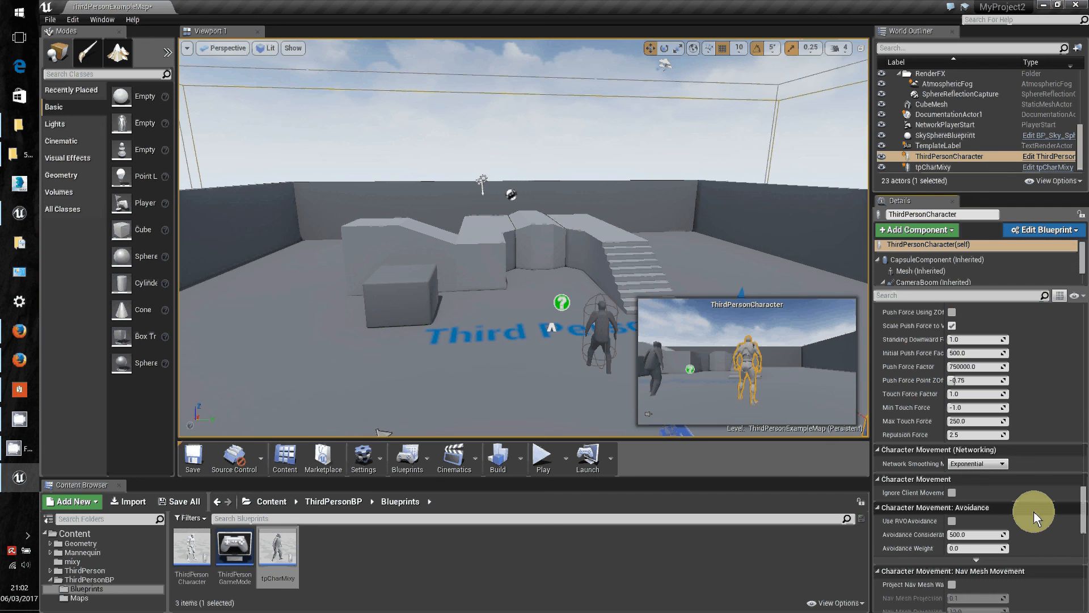
scroll(1034, 511, down, 1)
scroll(1034, 518, down, 4)
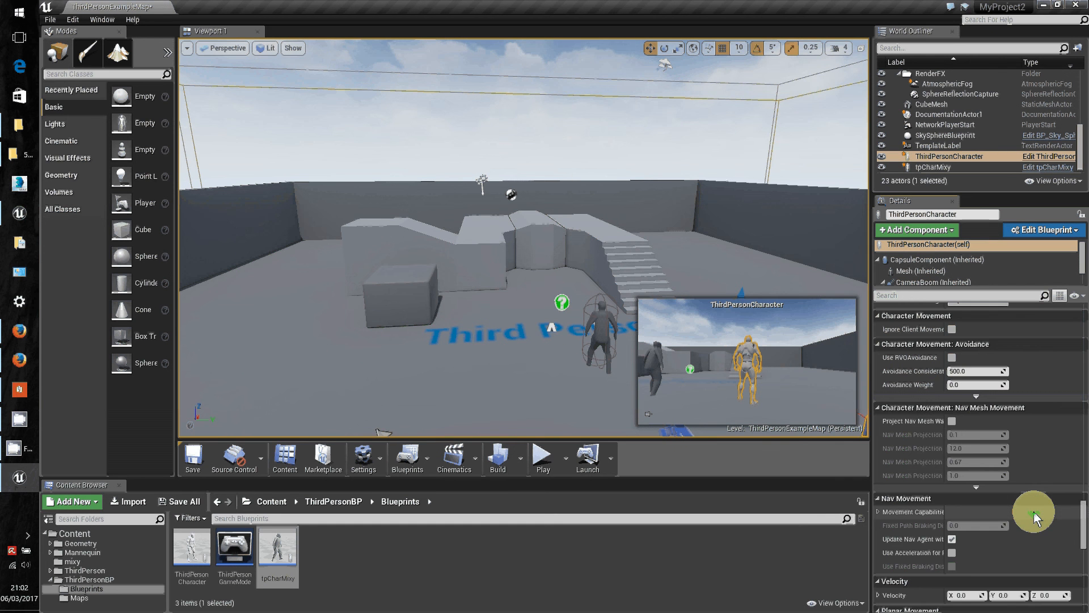
scroll(1034, 516, down, 3)
scroll(1034, 517, down, 3)
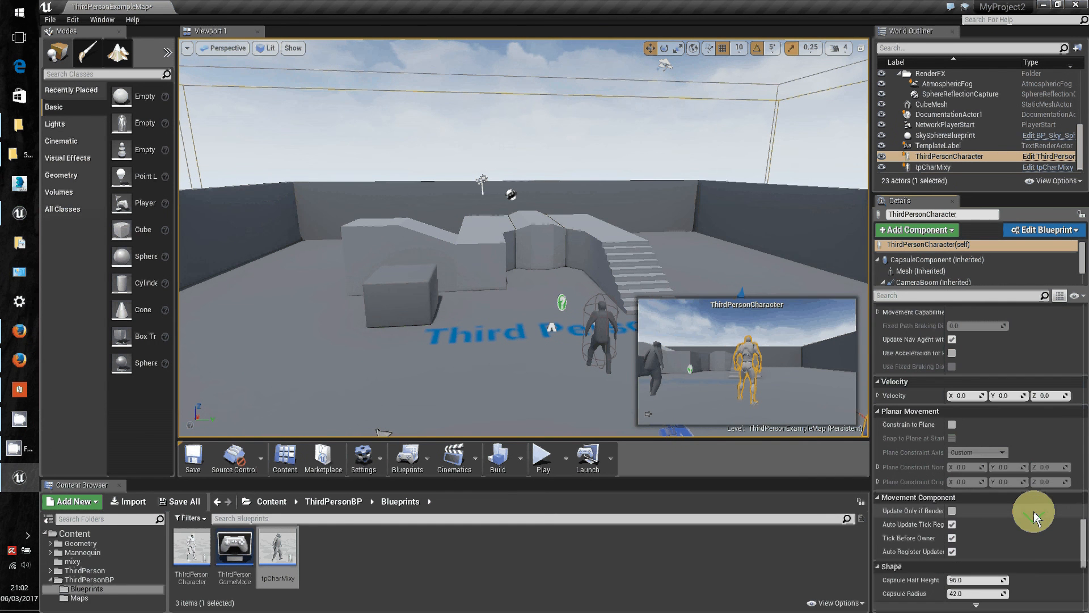
scroll(1034, 513, down, 3)
scroll(1034, 516, down, 1)
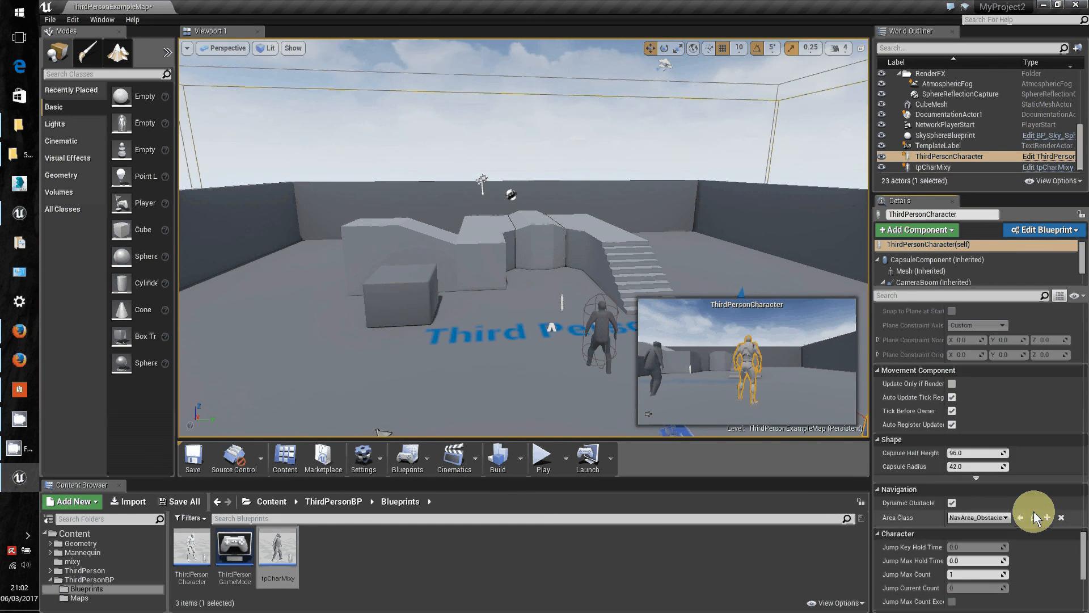
- Set ThirdPersonCharacter's Auto Possess Player option in its Pawn properties to Disabled
scroll(1034, 516, down, 5)
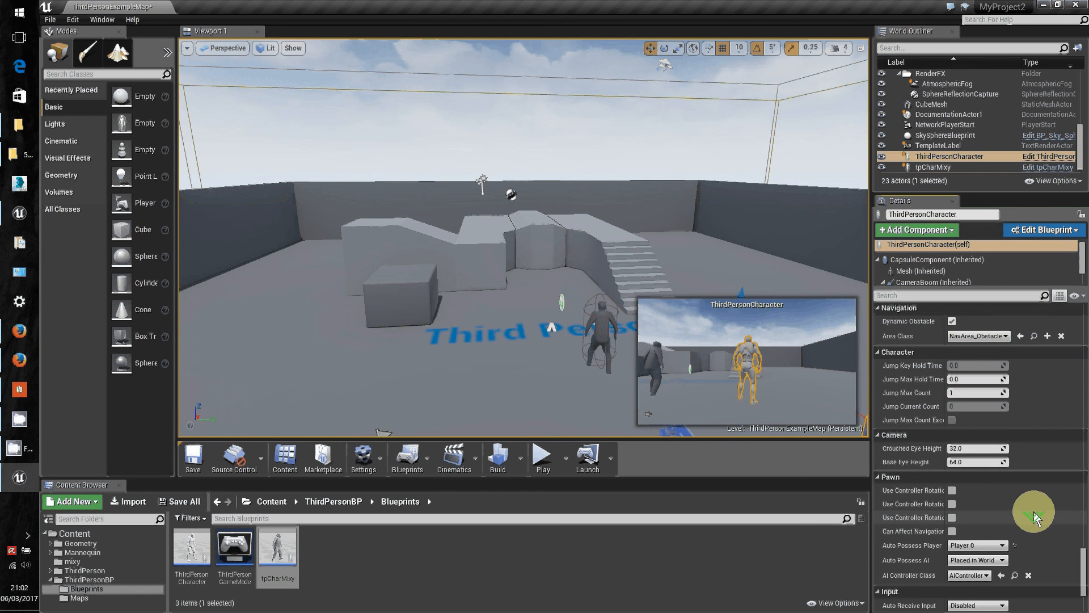
scroll(1034, 518, down, 1)
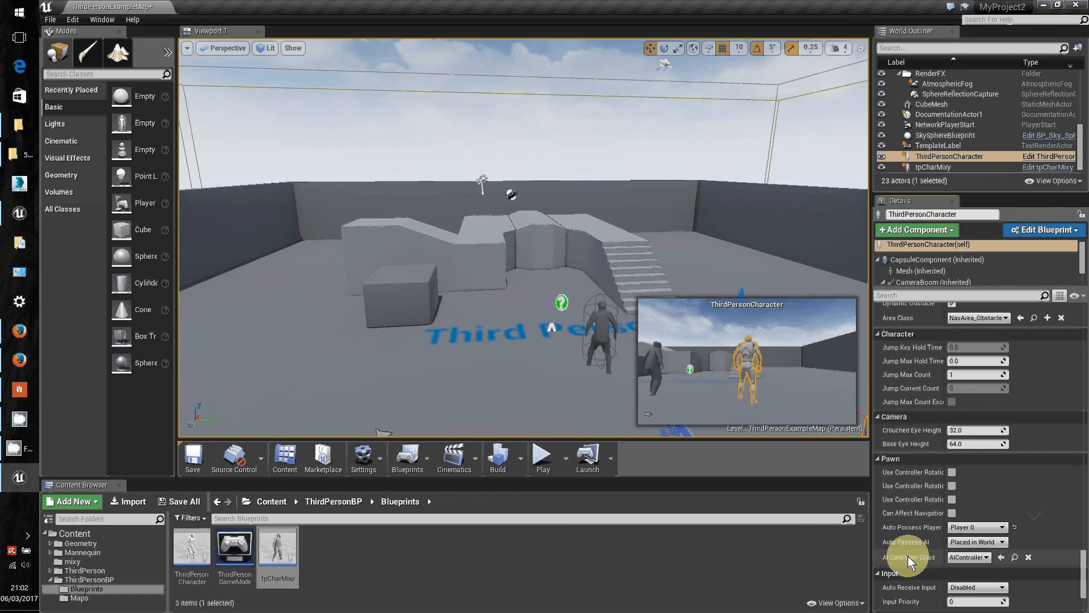
click(974, 527)
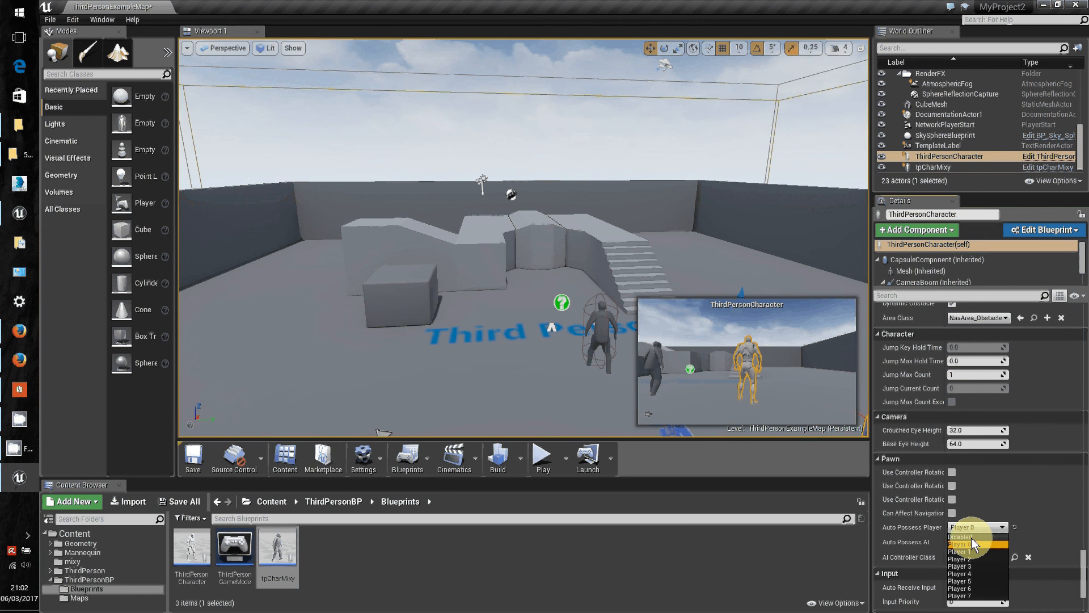
click(968, 541)
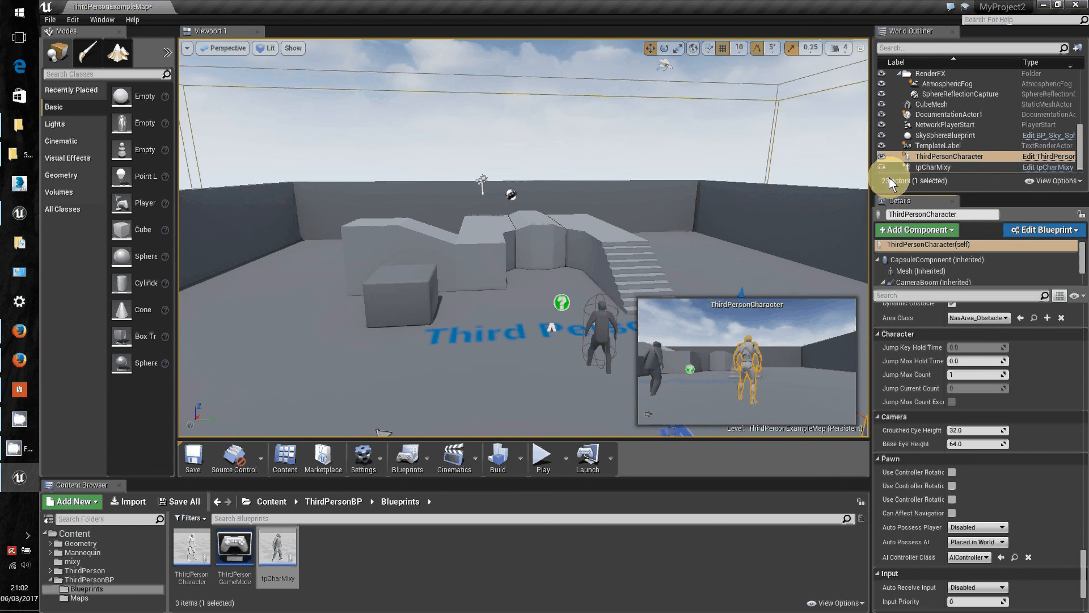
- Select the tpCharMixy actor, play the level and test the character by running and jumping around the arena
click(944, 168)
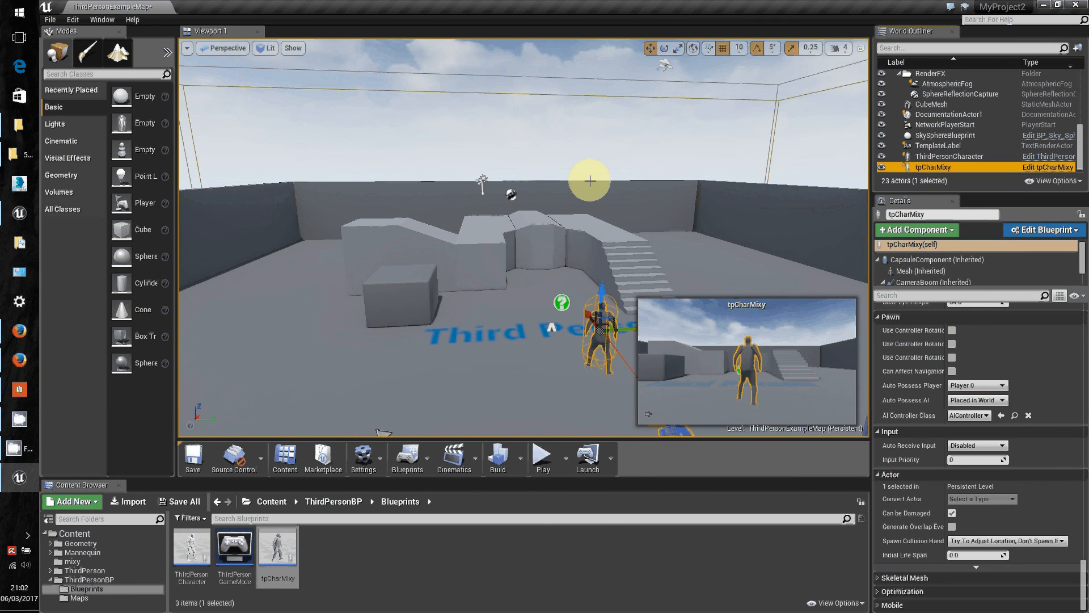
click(543, 460)
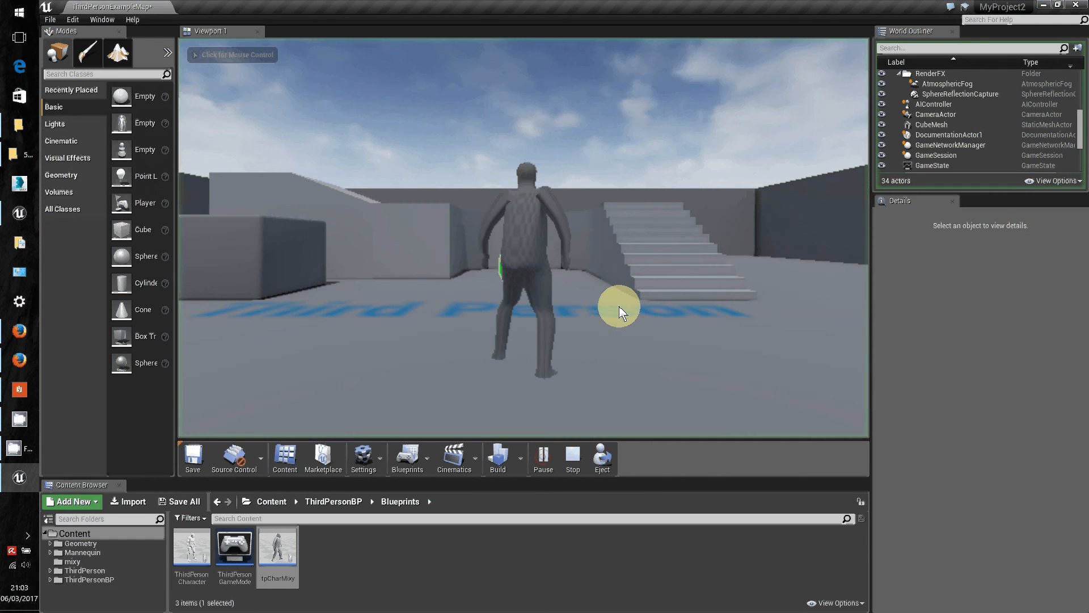
click(468, 371)
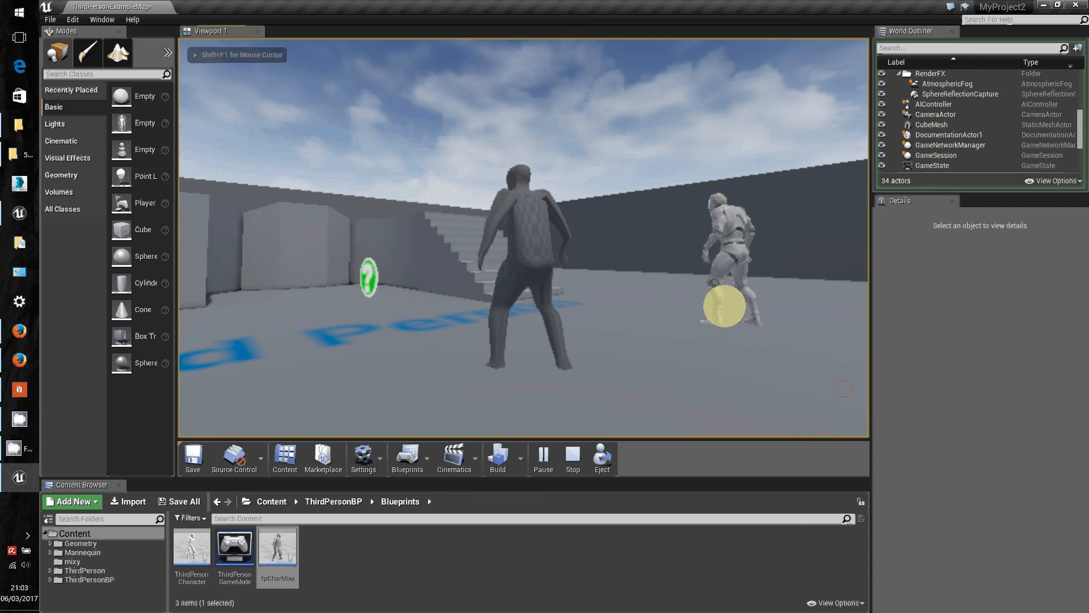
key(w)
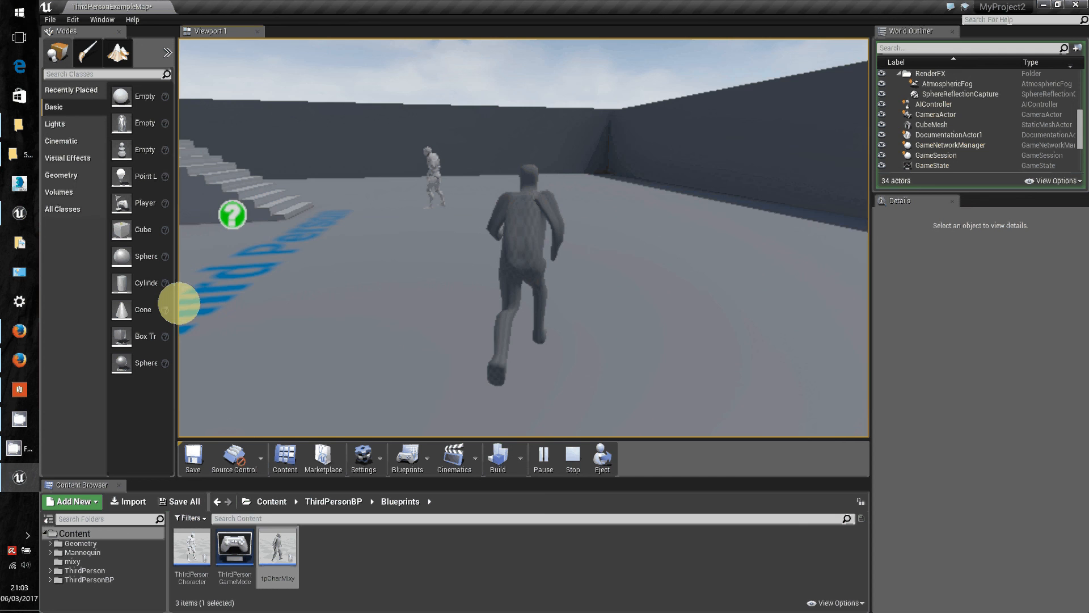
key(space)
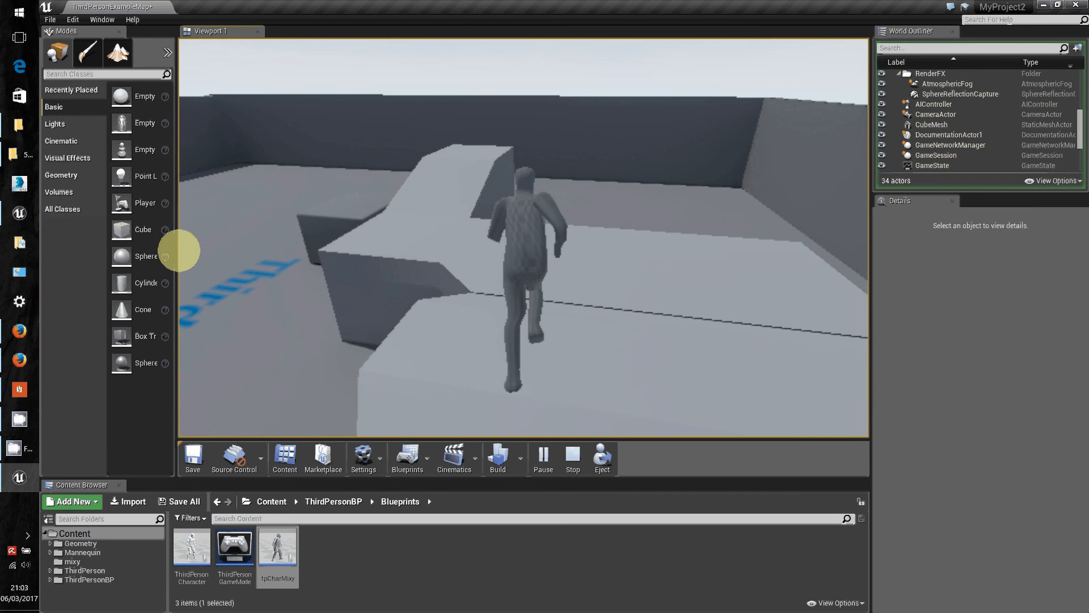
key(a)
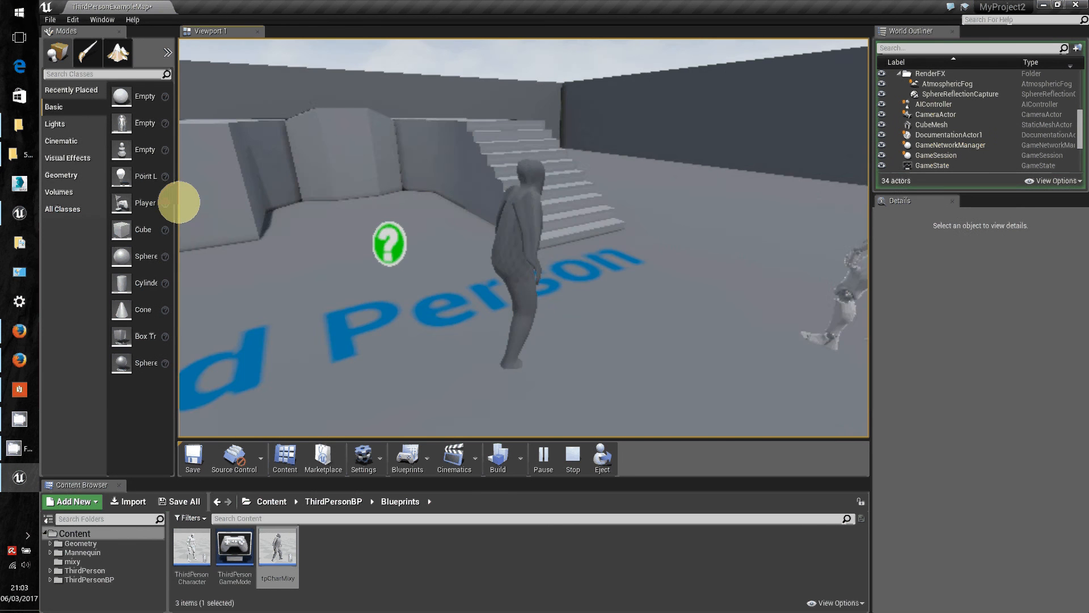
key(s)
key(w)
key(a)
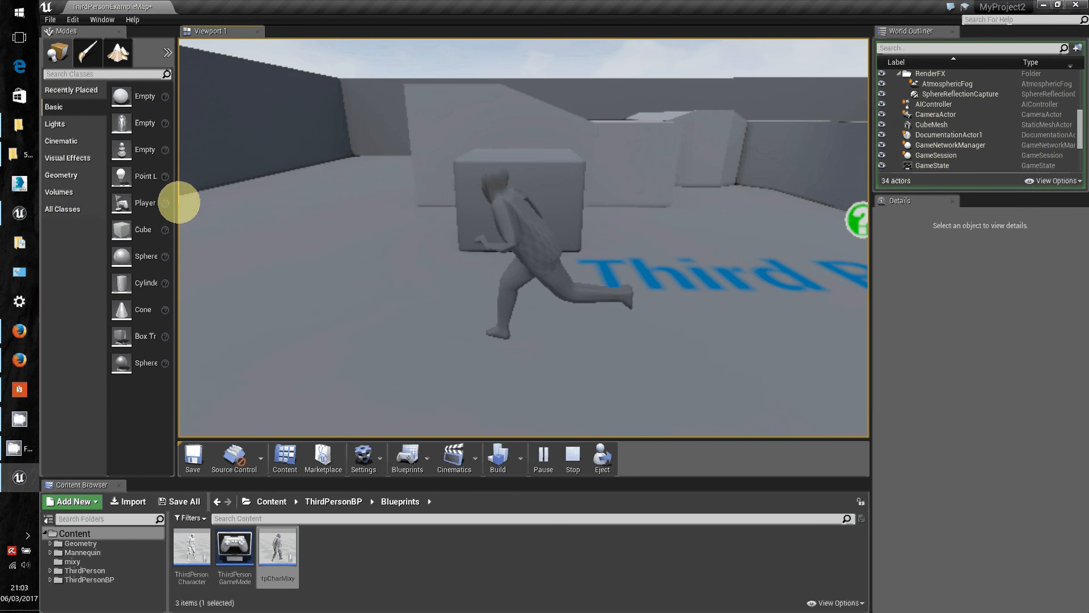